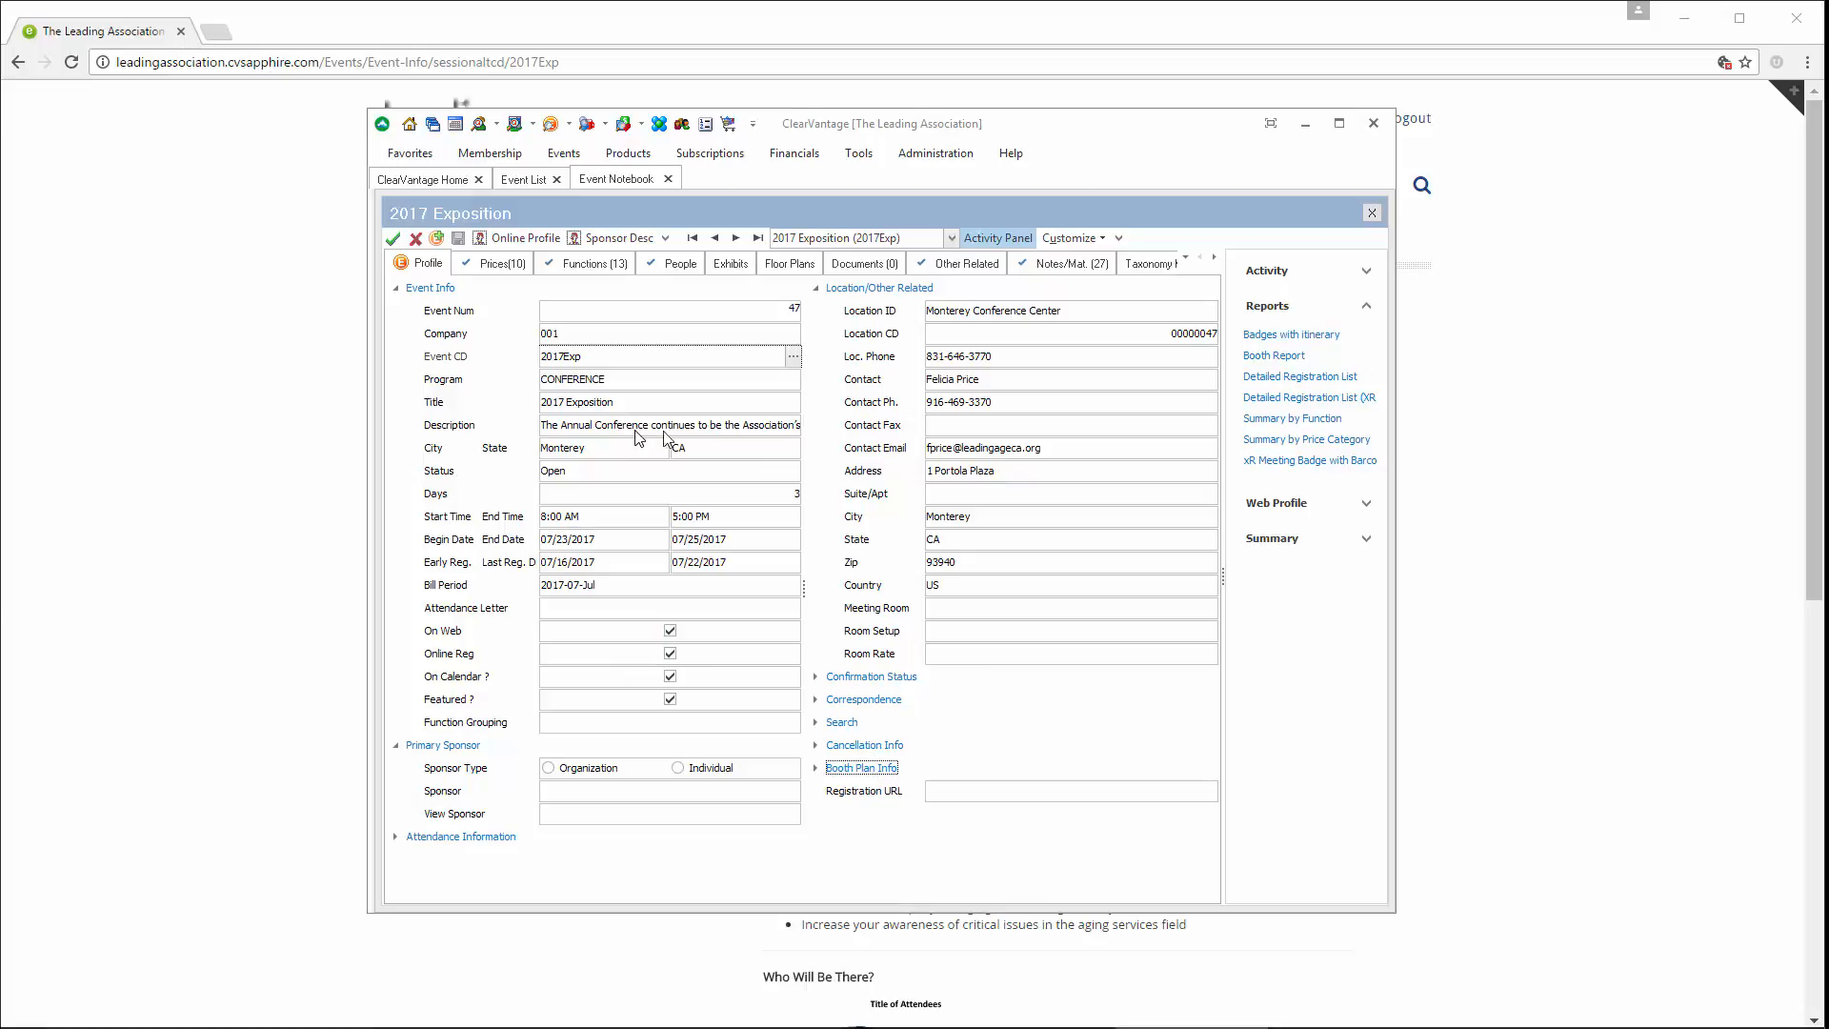
Review the 2017 Exposition's speakers and try its exhibitor signup page on the association website, returning to the event details
{"action": "left_click", "coordinate": [294, 177]}
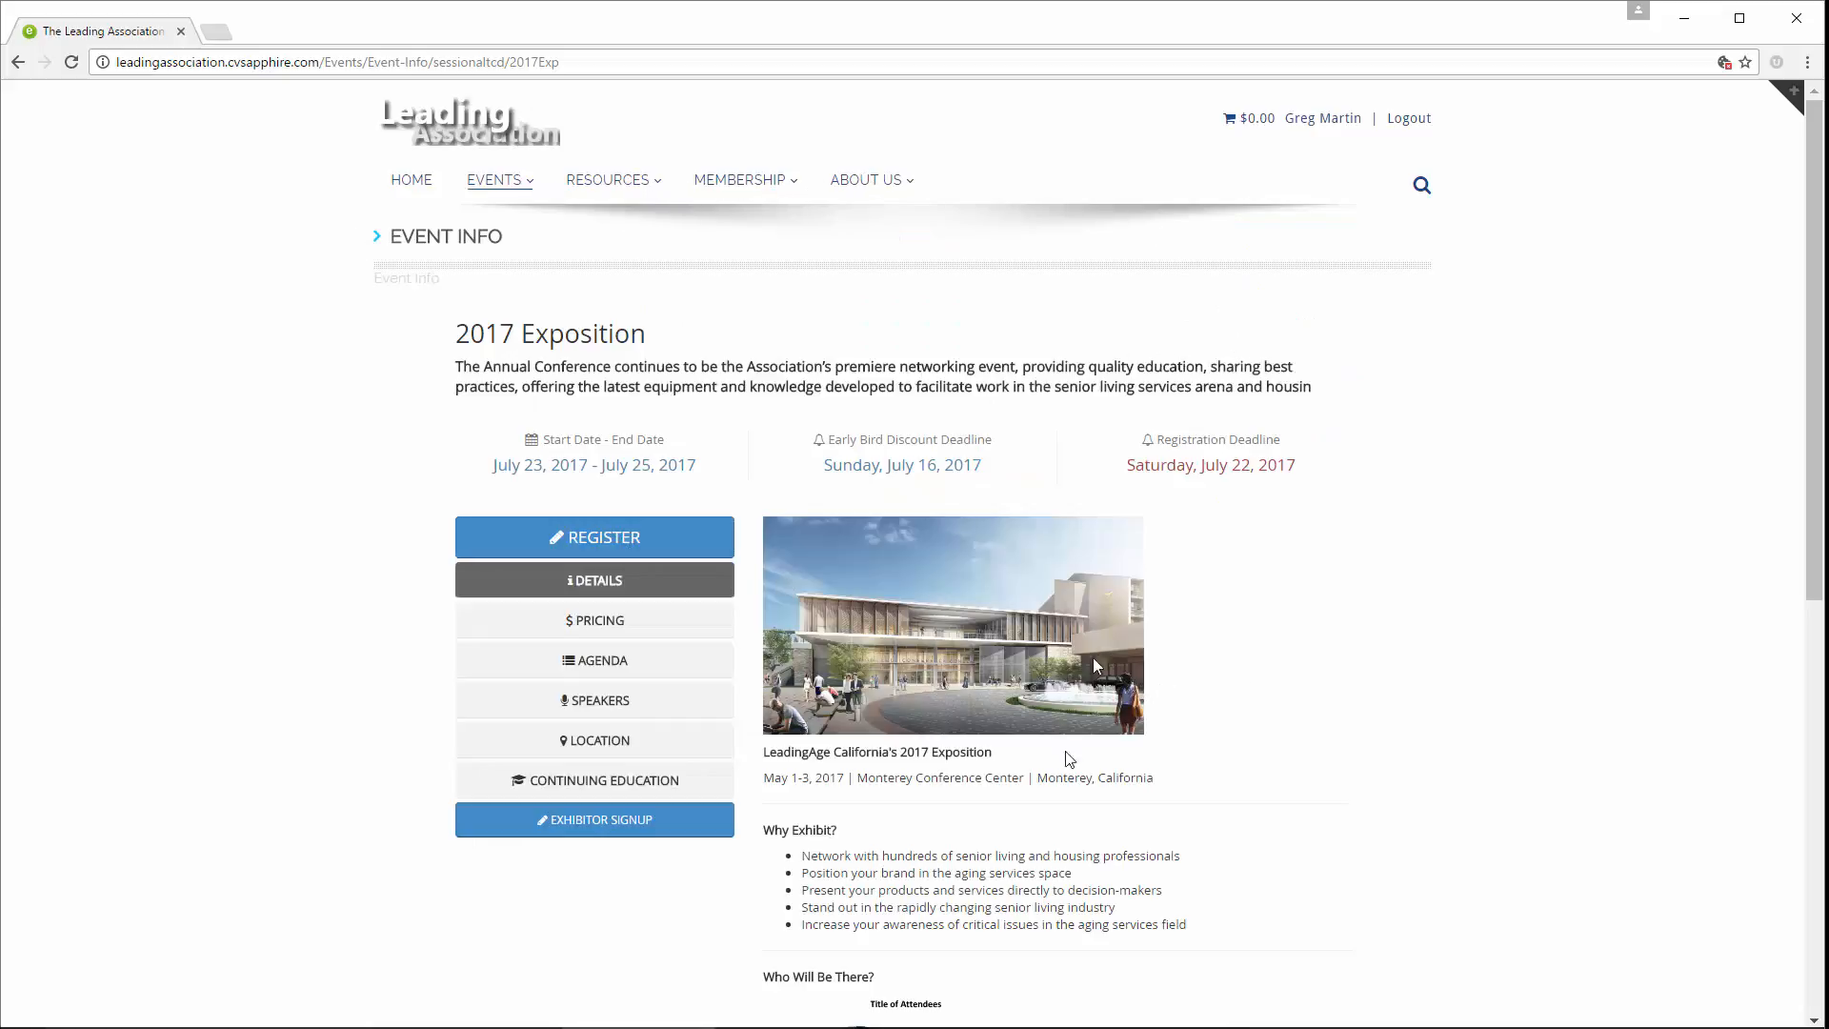
{"action": "left_click", "coordinate": [666, 705]}
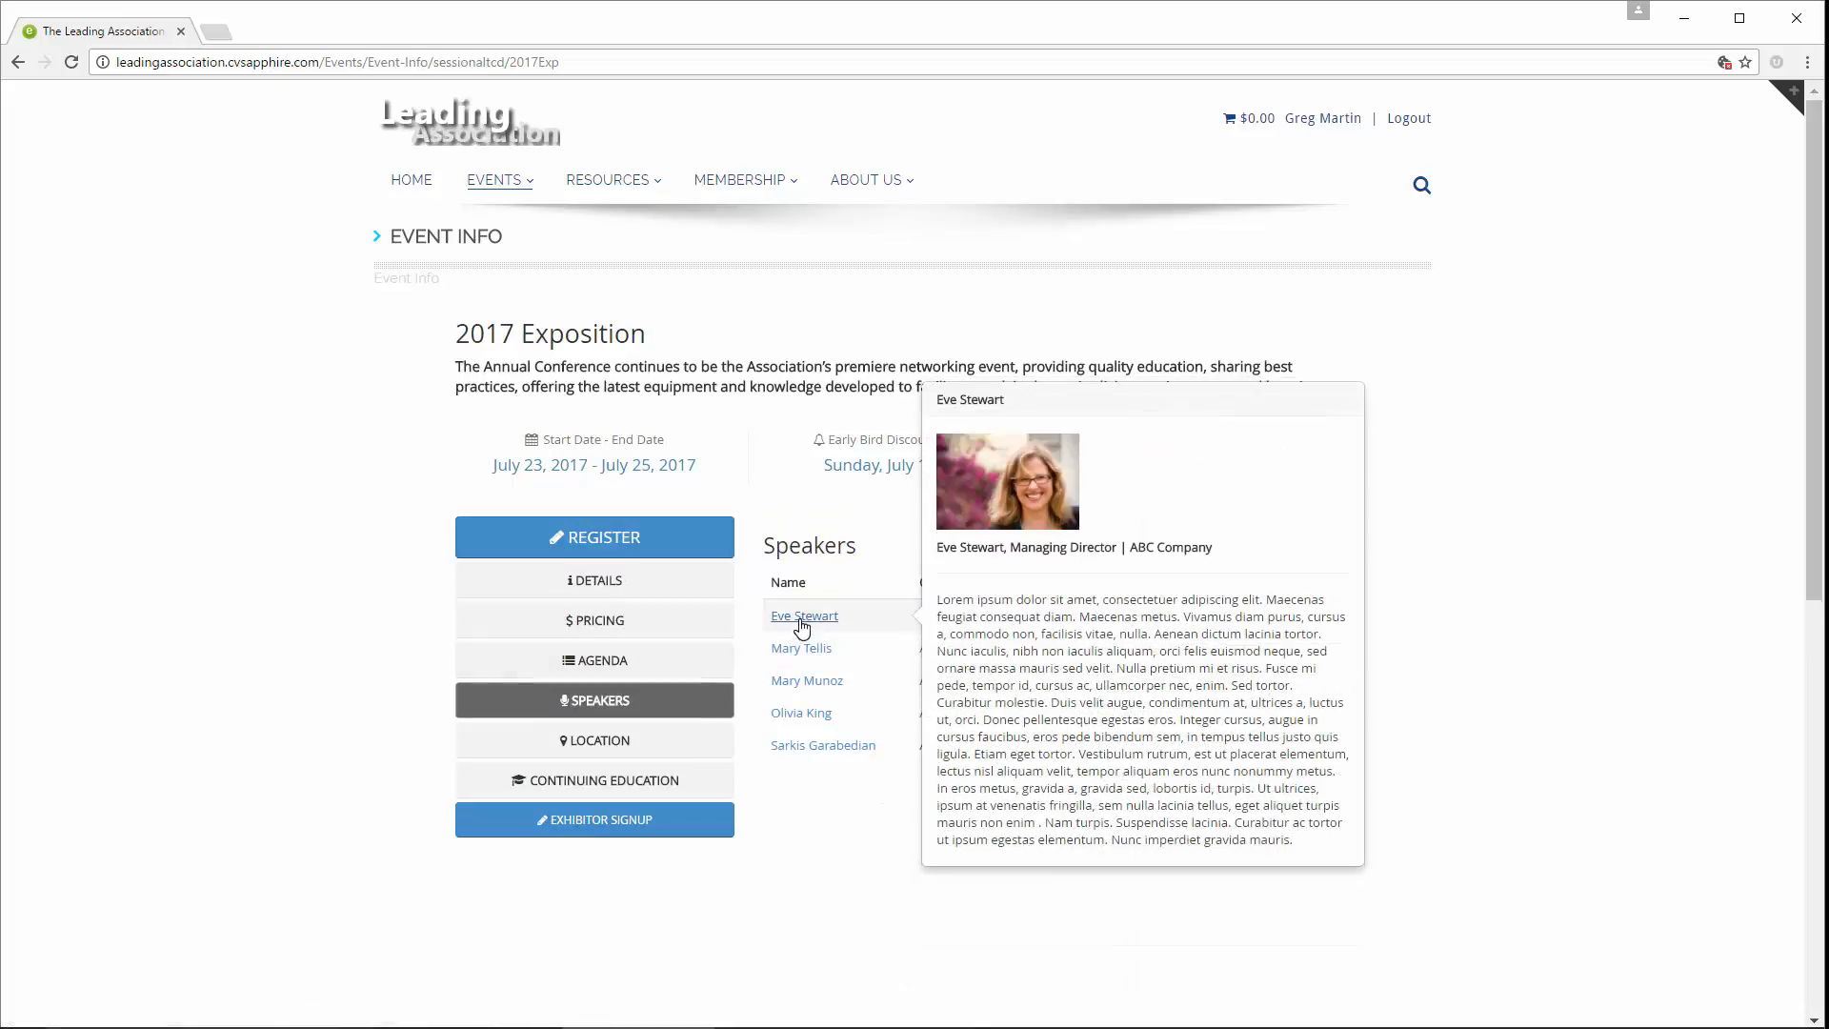
{"action": "left_click", "coordinate": [658, 825]}
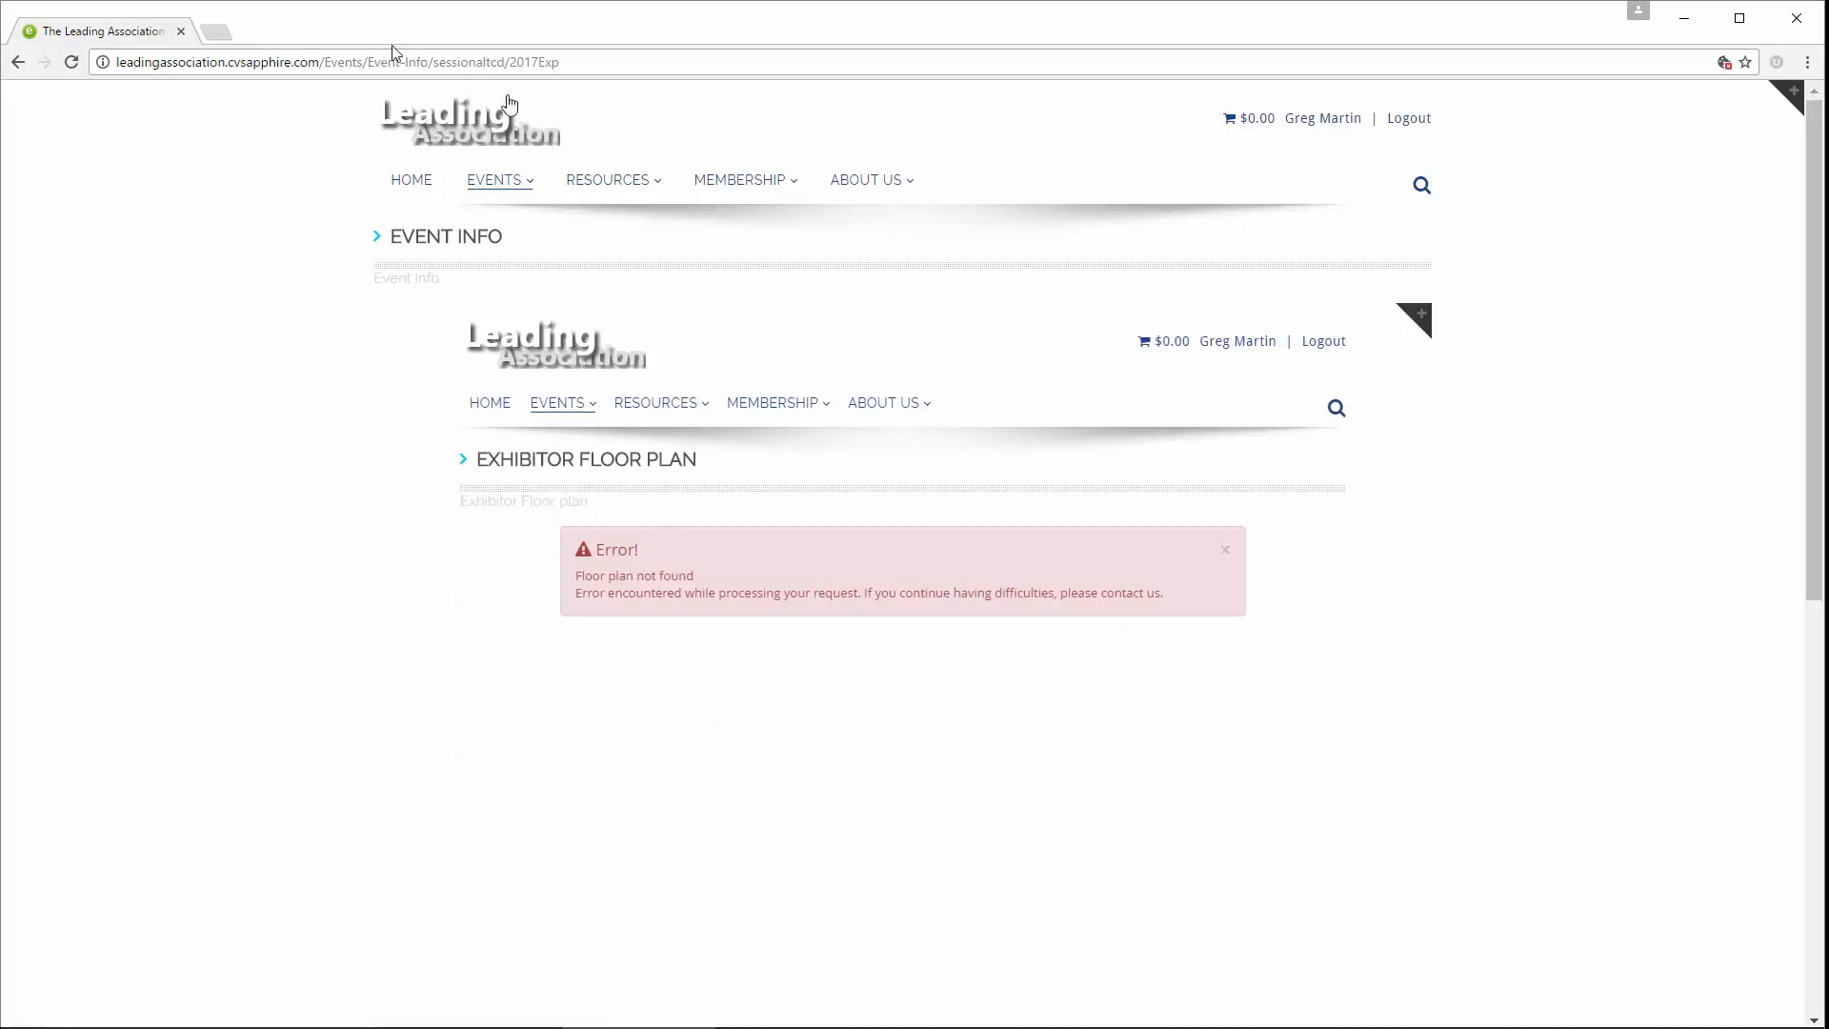
{"action": "left_click", "coordinate": [18, 63]}
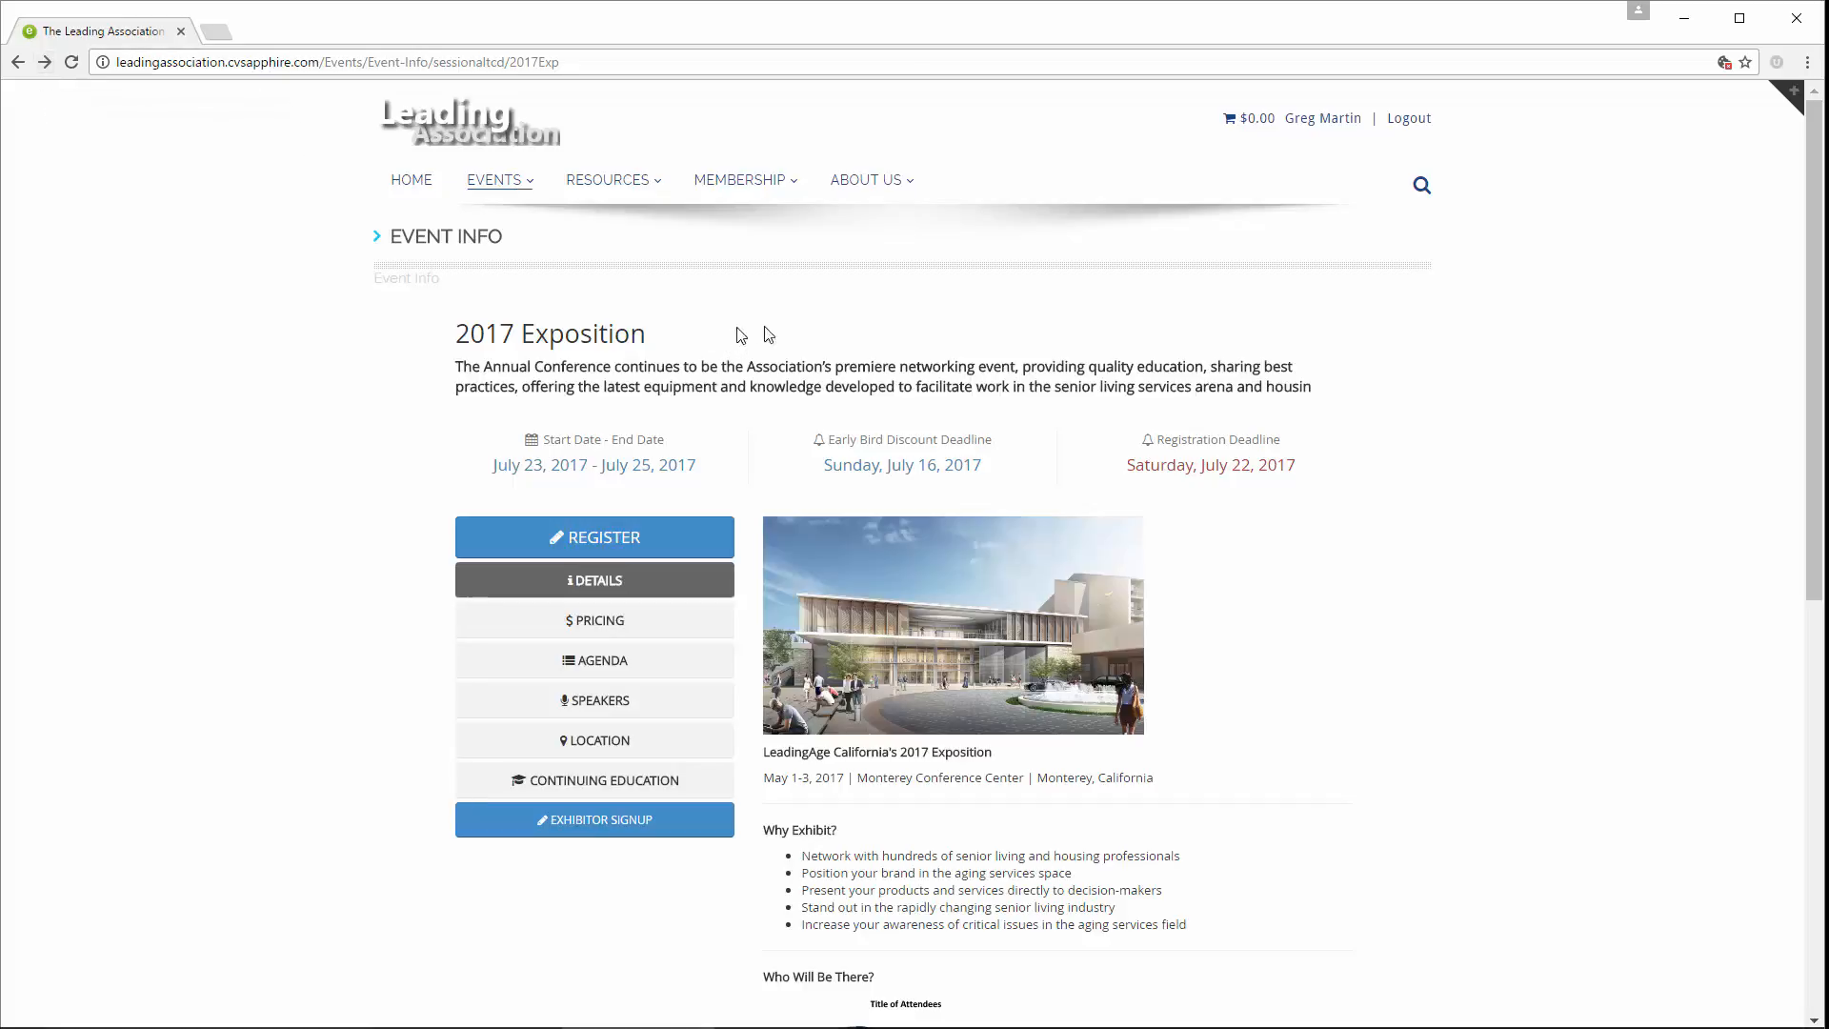
Switch to ClearVantage and start creating booths in the 2017 Exposition's exhibits, using a new event floor plan named Main Hall
{"action": "mouse_move", "coordinate": [862, 1026]}
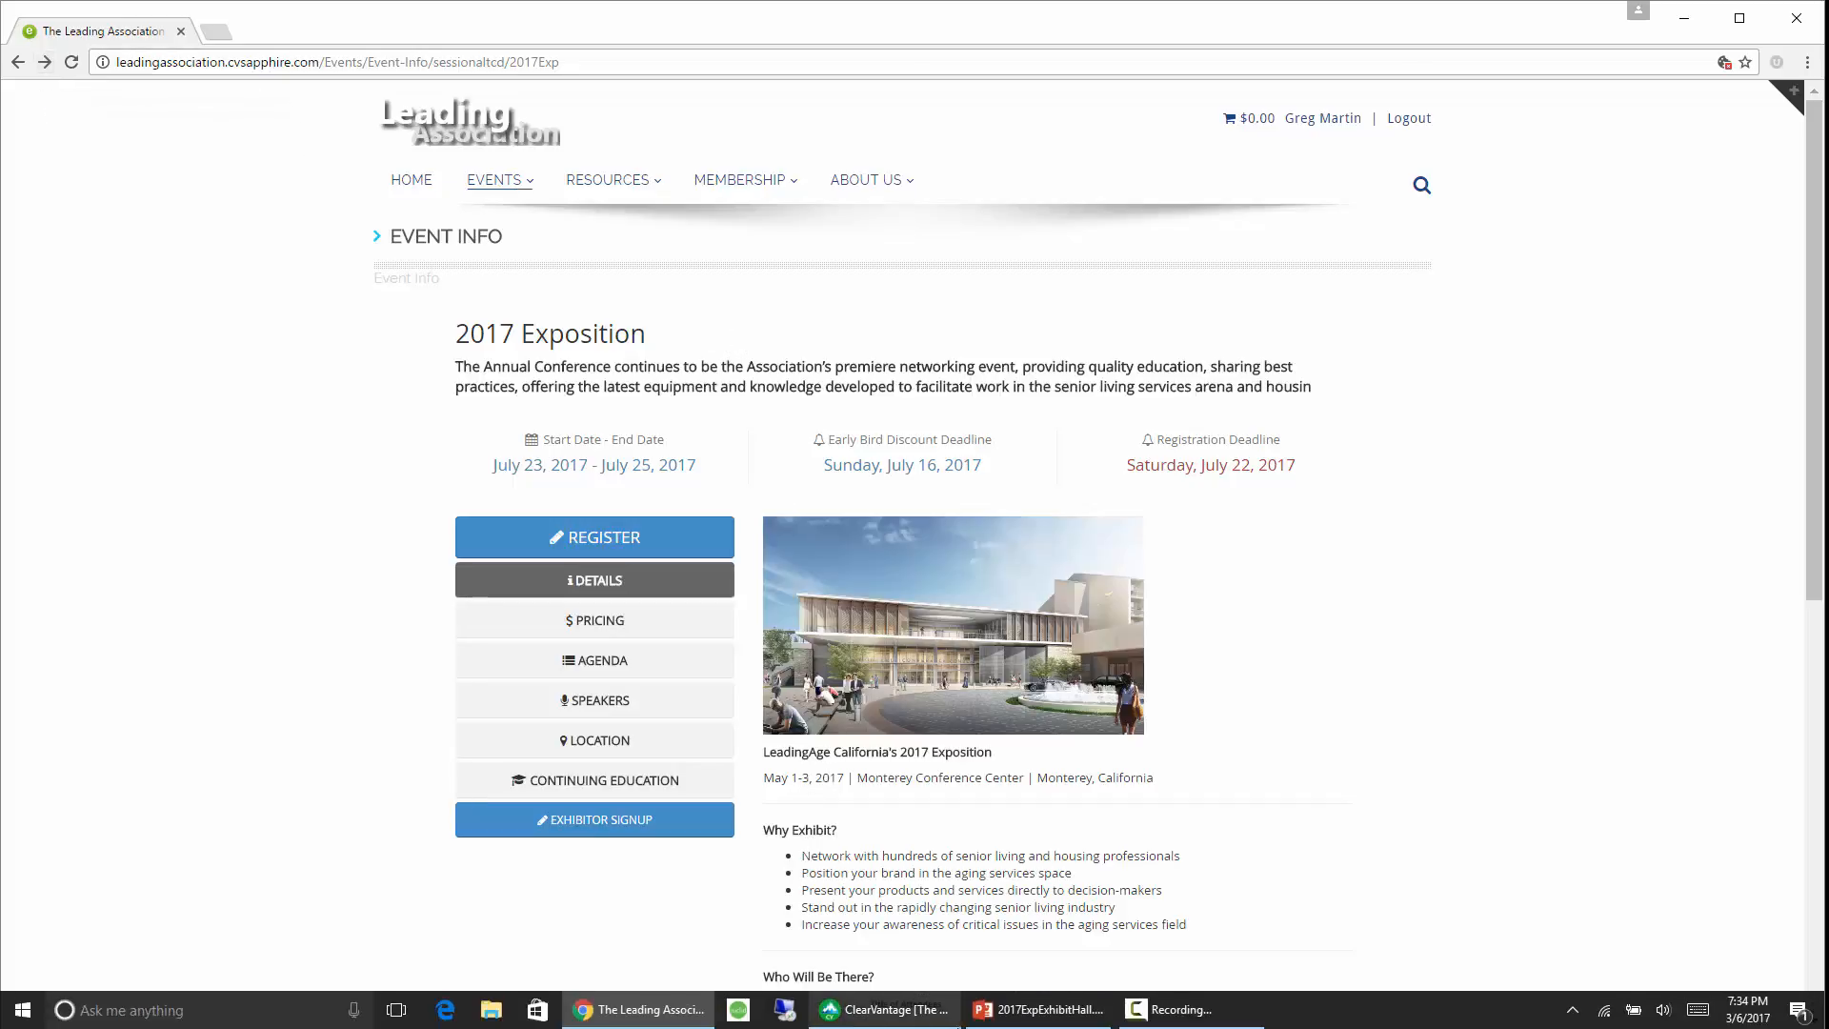
{"action": "left_click", "coordinate": [888, 1023]}
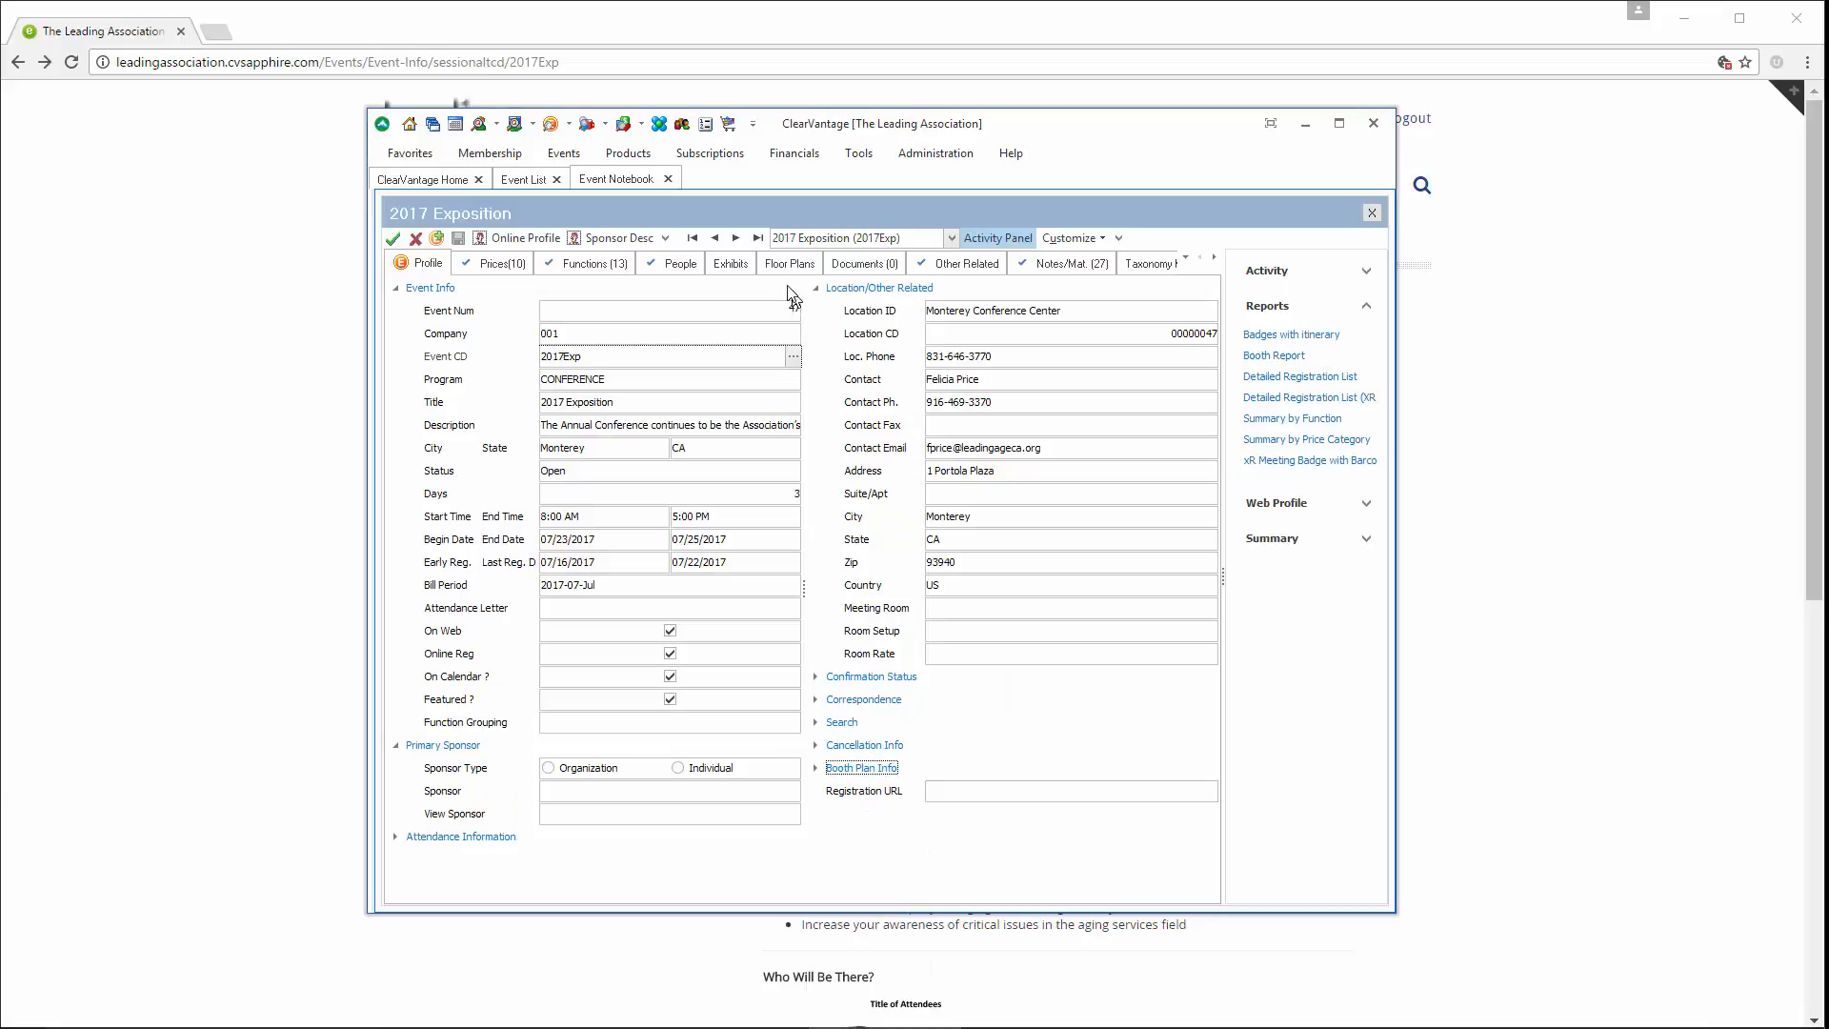
{"action": "left_click", "coordinate": [732, 265]}
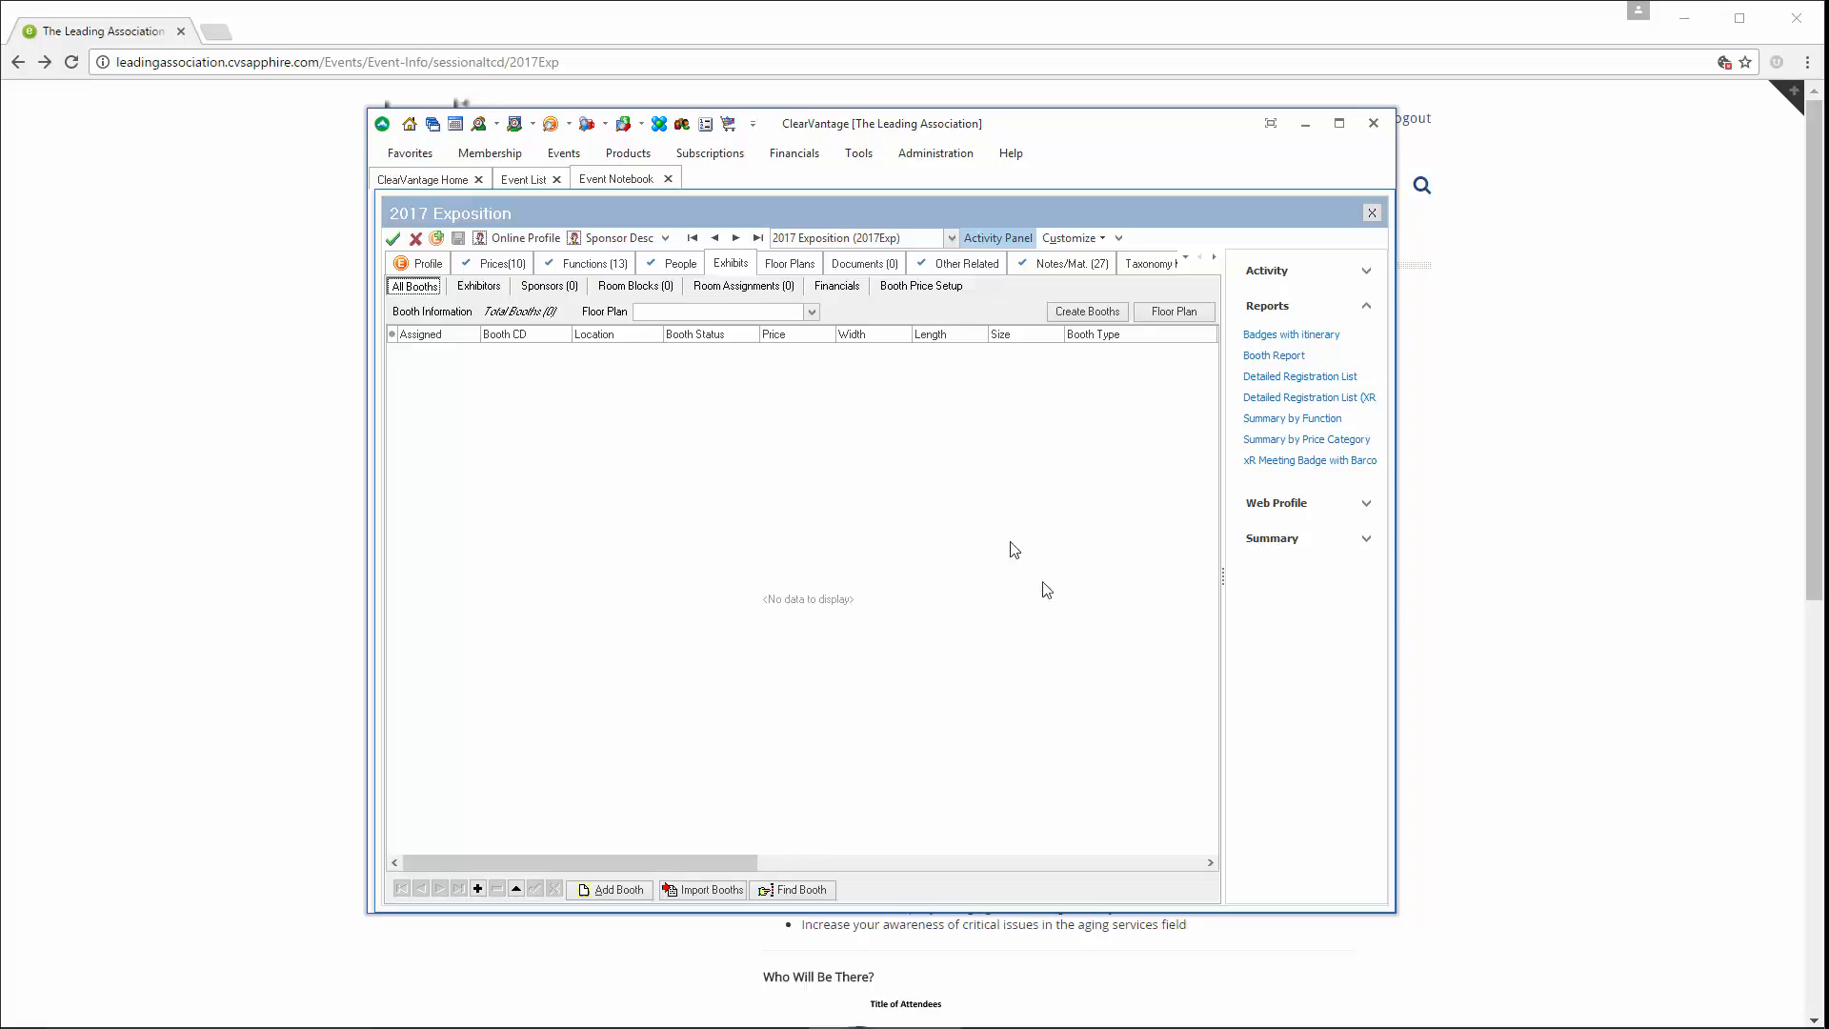
{"action": "left_click", "coordinate": [1067, 314]}
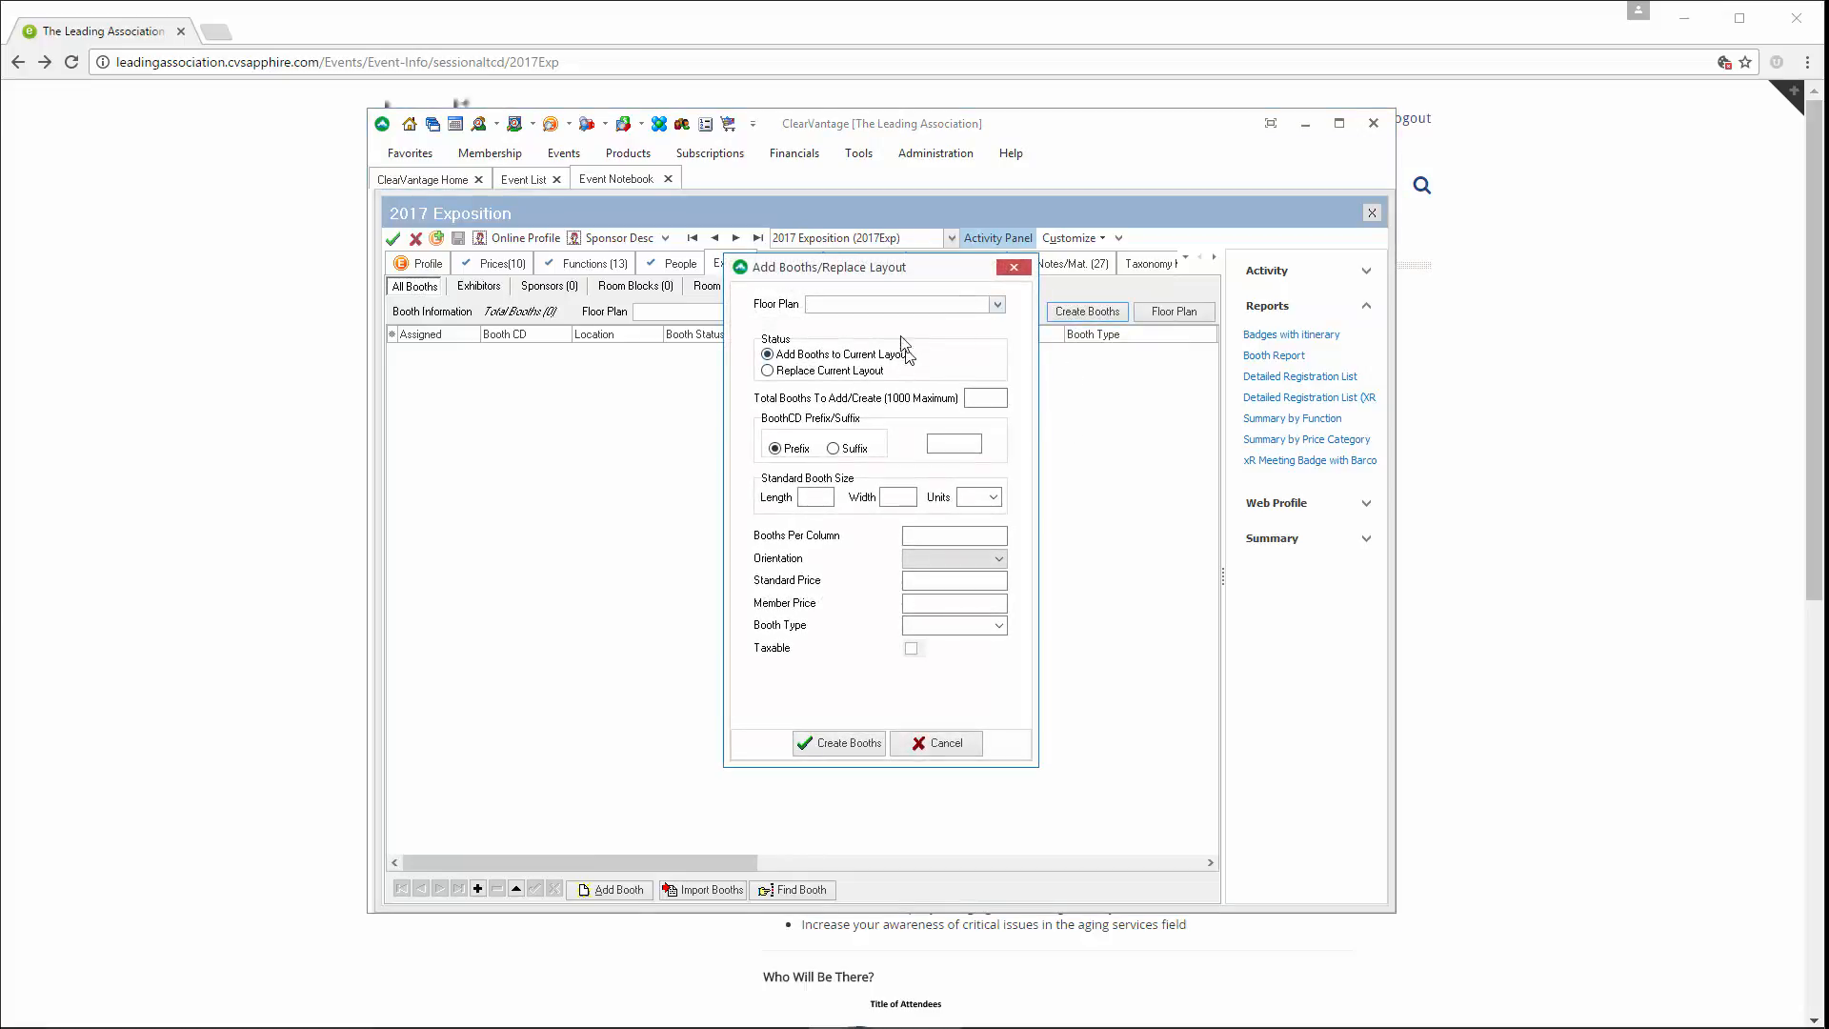
{"action": "left_click", "coordinate": [874, 305]}
{"action": "type", "text": "Main Hall"}
{"action": "left_click", "coordinate": [992, 398]}
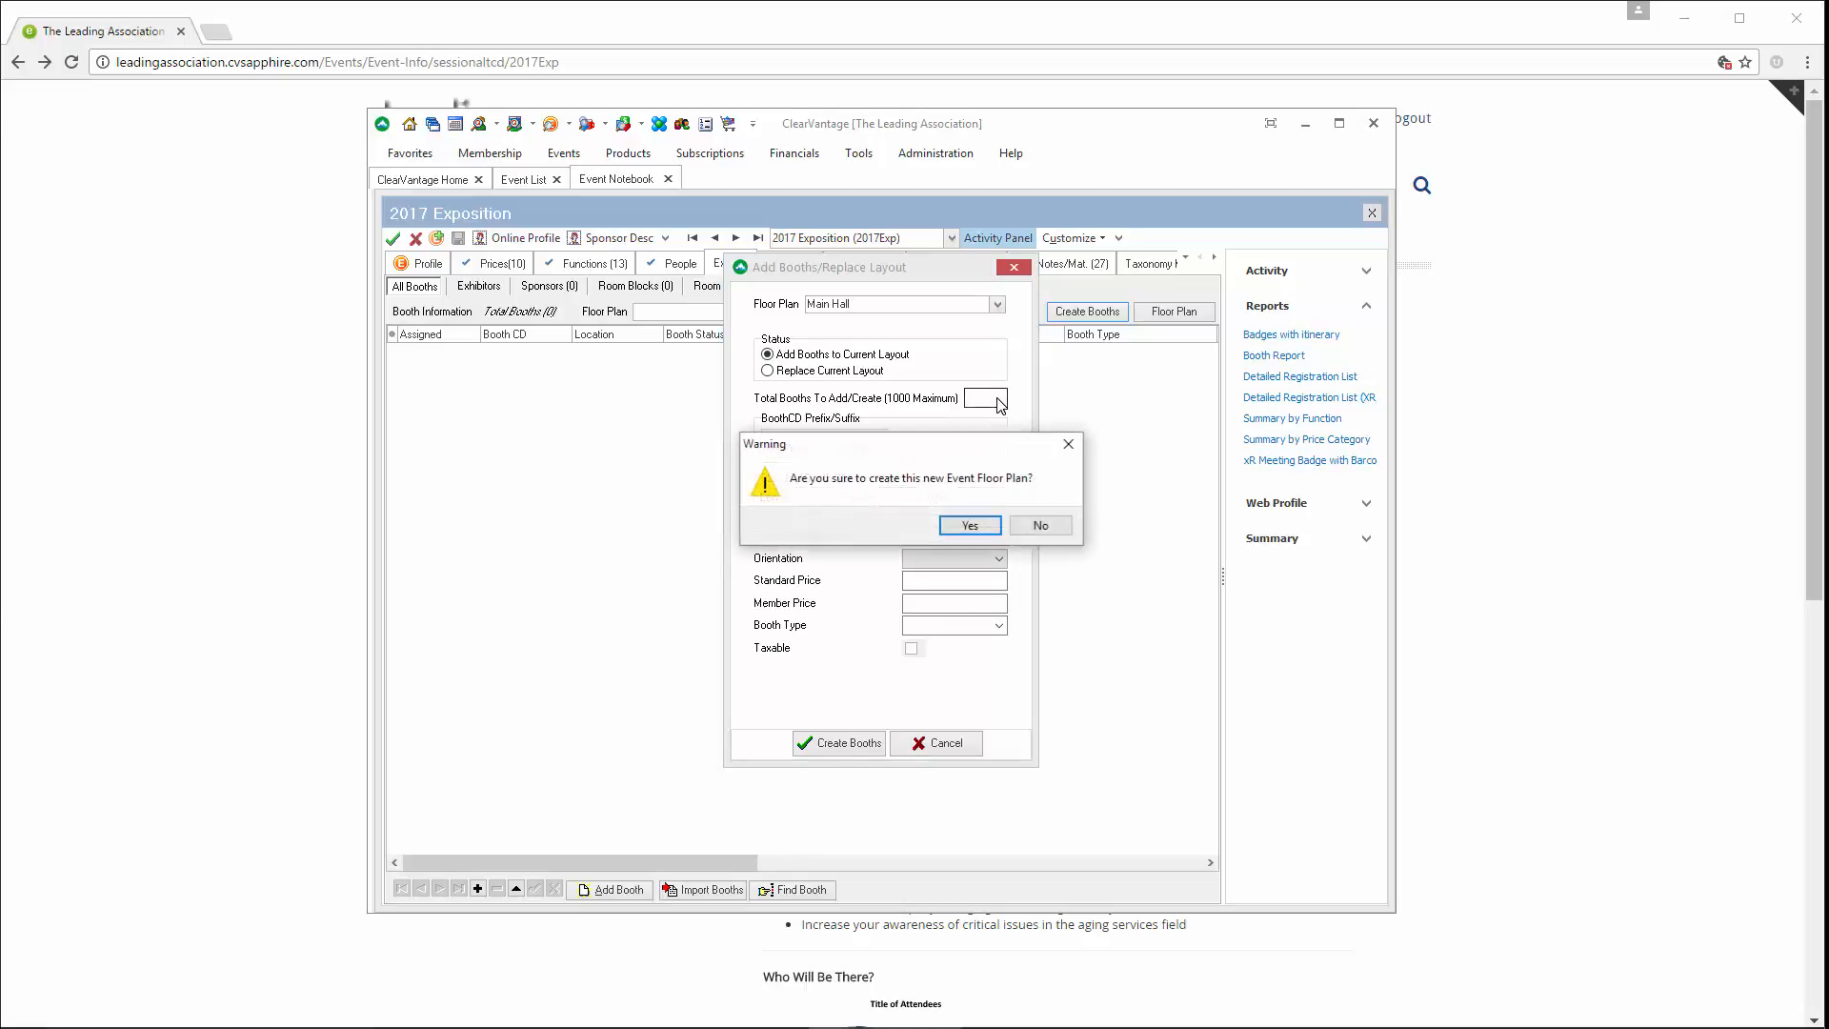
{"action": "left_click", "coordinate": [969, 524]}
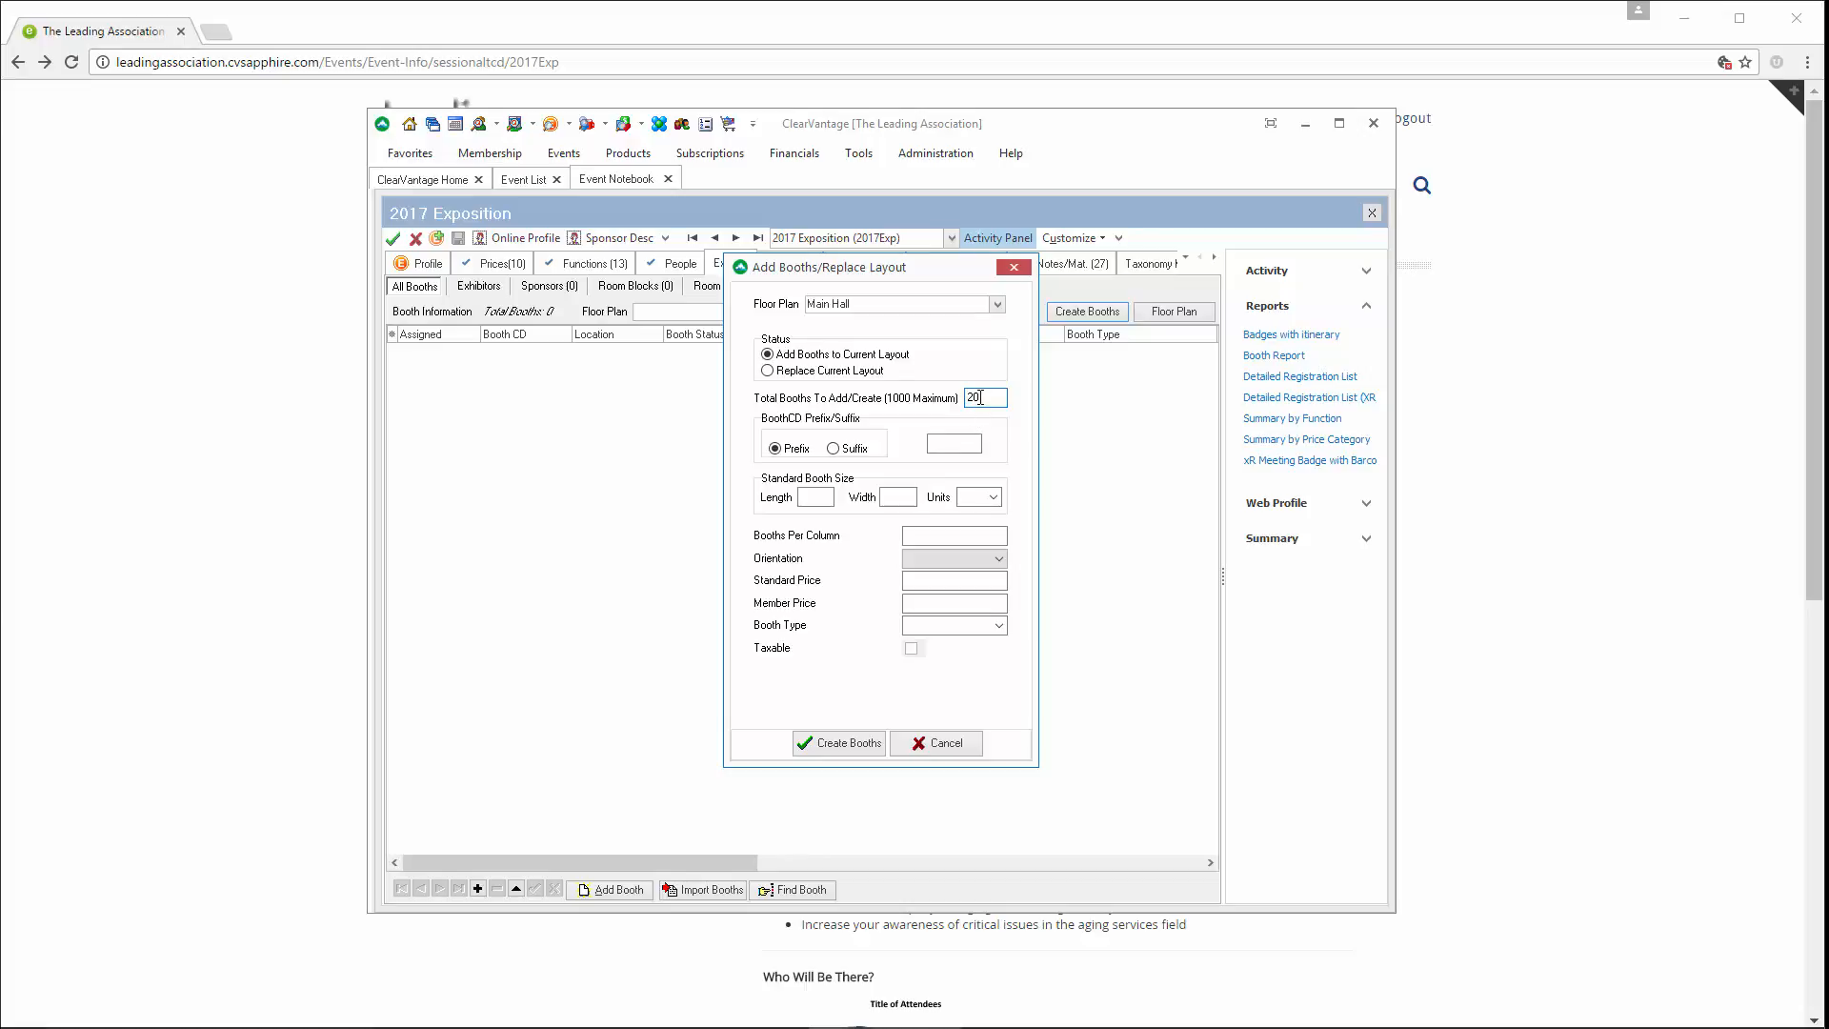
Configure the layout for 20 booths of 10 by 10 ft, with 5 booths per column and Portrait orientation
{"action": "key", "text": "Tab"}
{"action": "left_click", "coordinate": [824, 498]}
{"action": "left_click", "coordinate": [993, 496]}
{"action": "left_click", "coordinate": [983, 515]}
{"action": "left_click", "coordinate": [920, 533]}
{"action": "type", "text": "5"}
{"action": "left_click", "coordinate": [999, 558]}
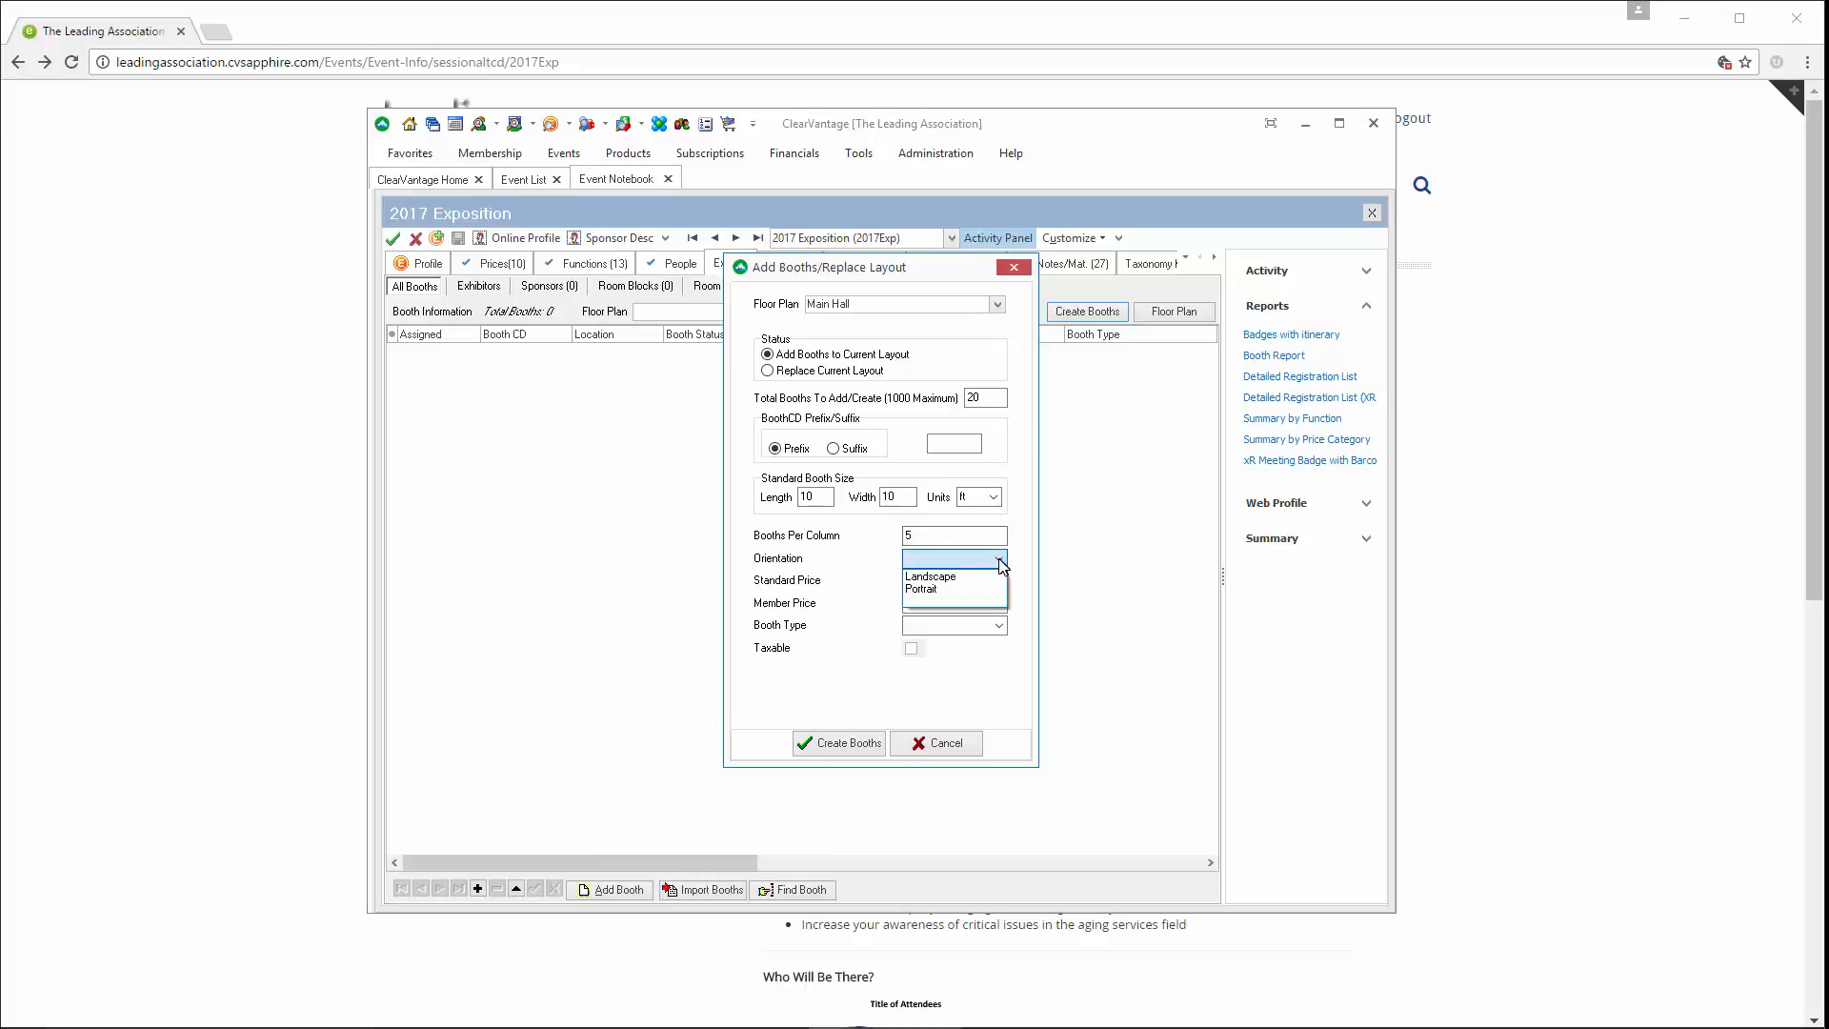
{"action": "left_click", "coordinate": [960, 587]}
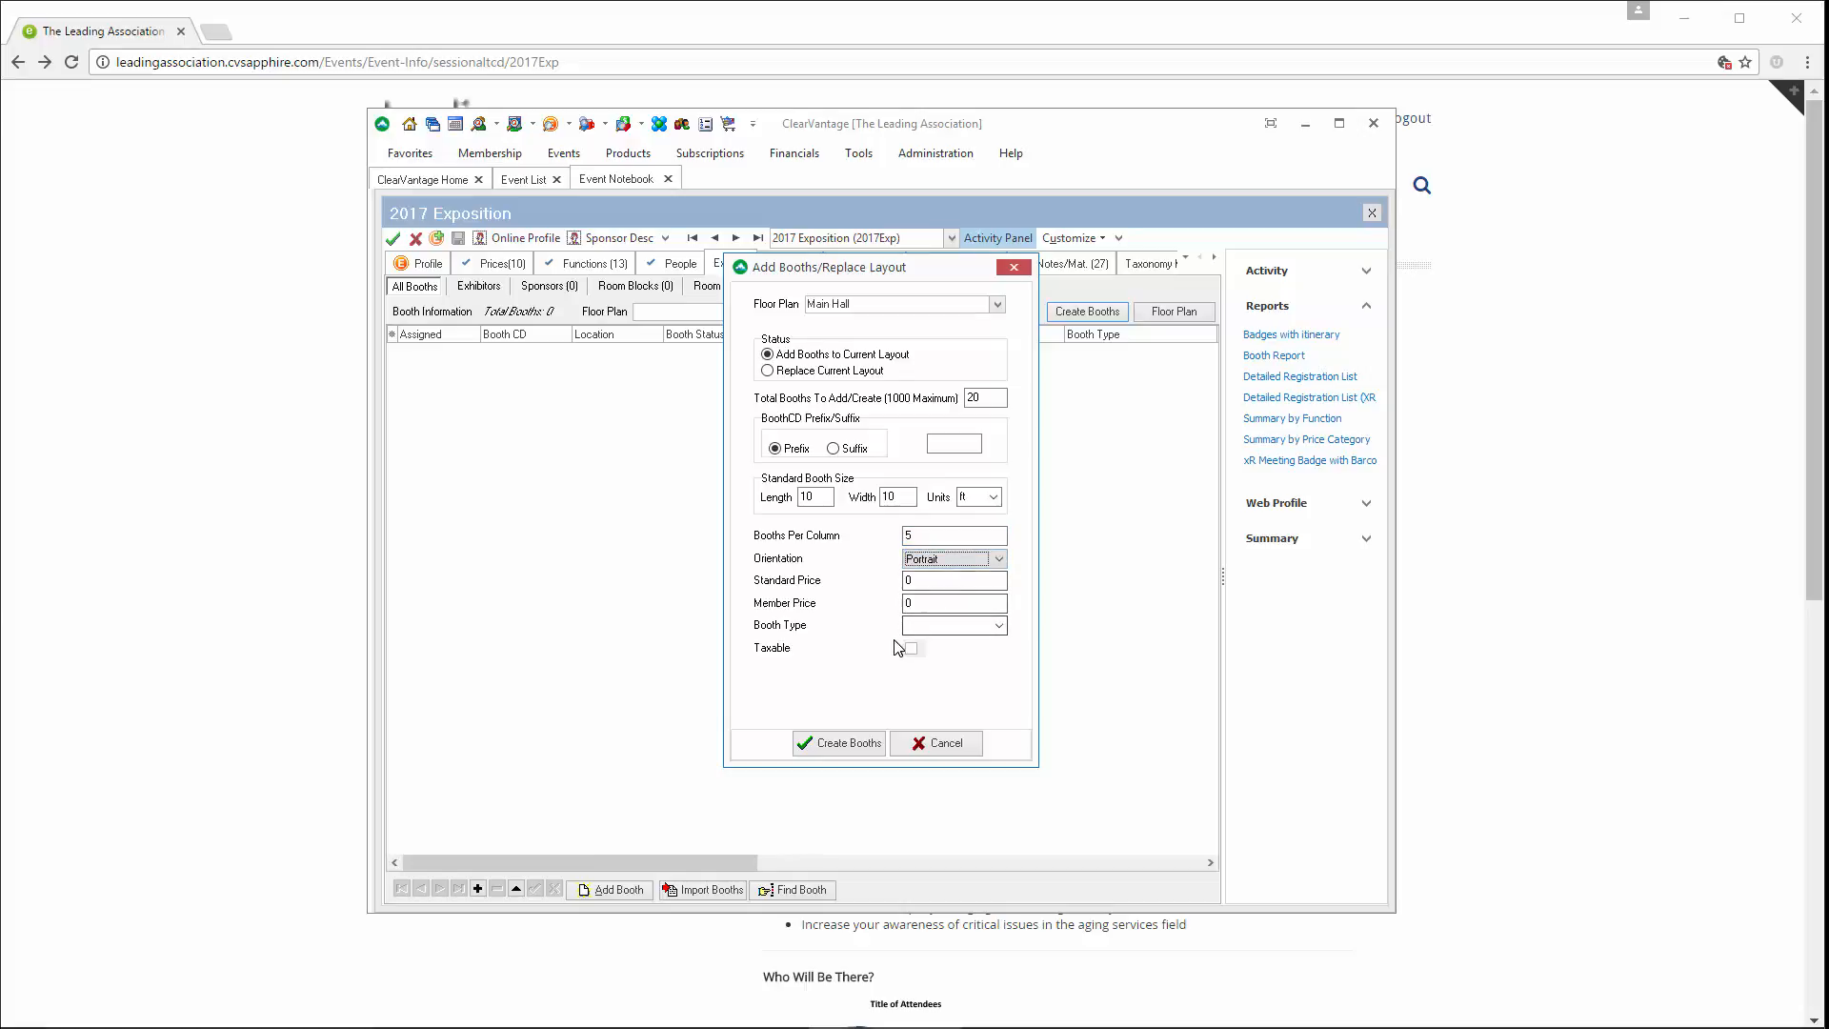
Create the booths as Linear type with standard price 1500 and member price 1250, accepting the generated floor plan
{"action": "key", "text": "Tab"}
{"action": "type", "text": "1"}
{"action": "left_click", "coordinate": [958, 626]}
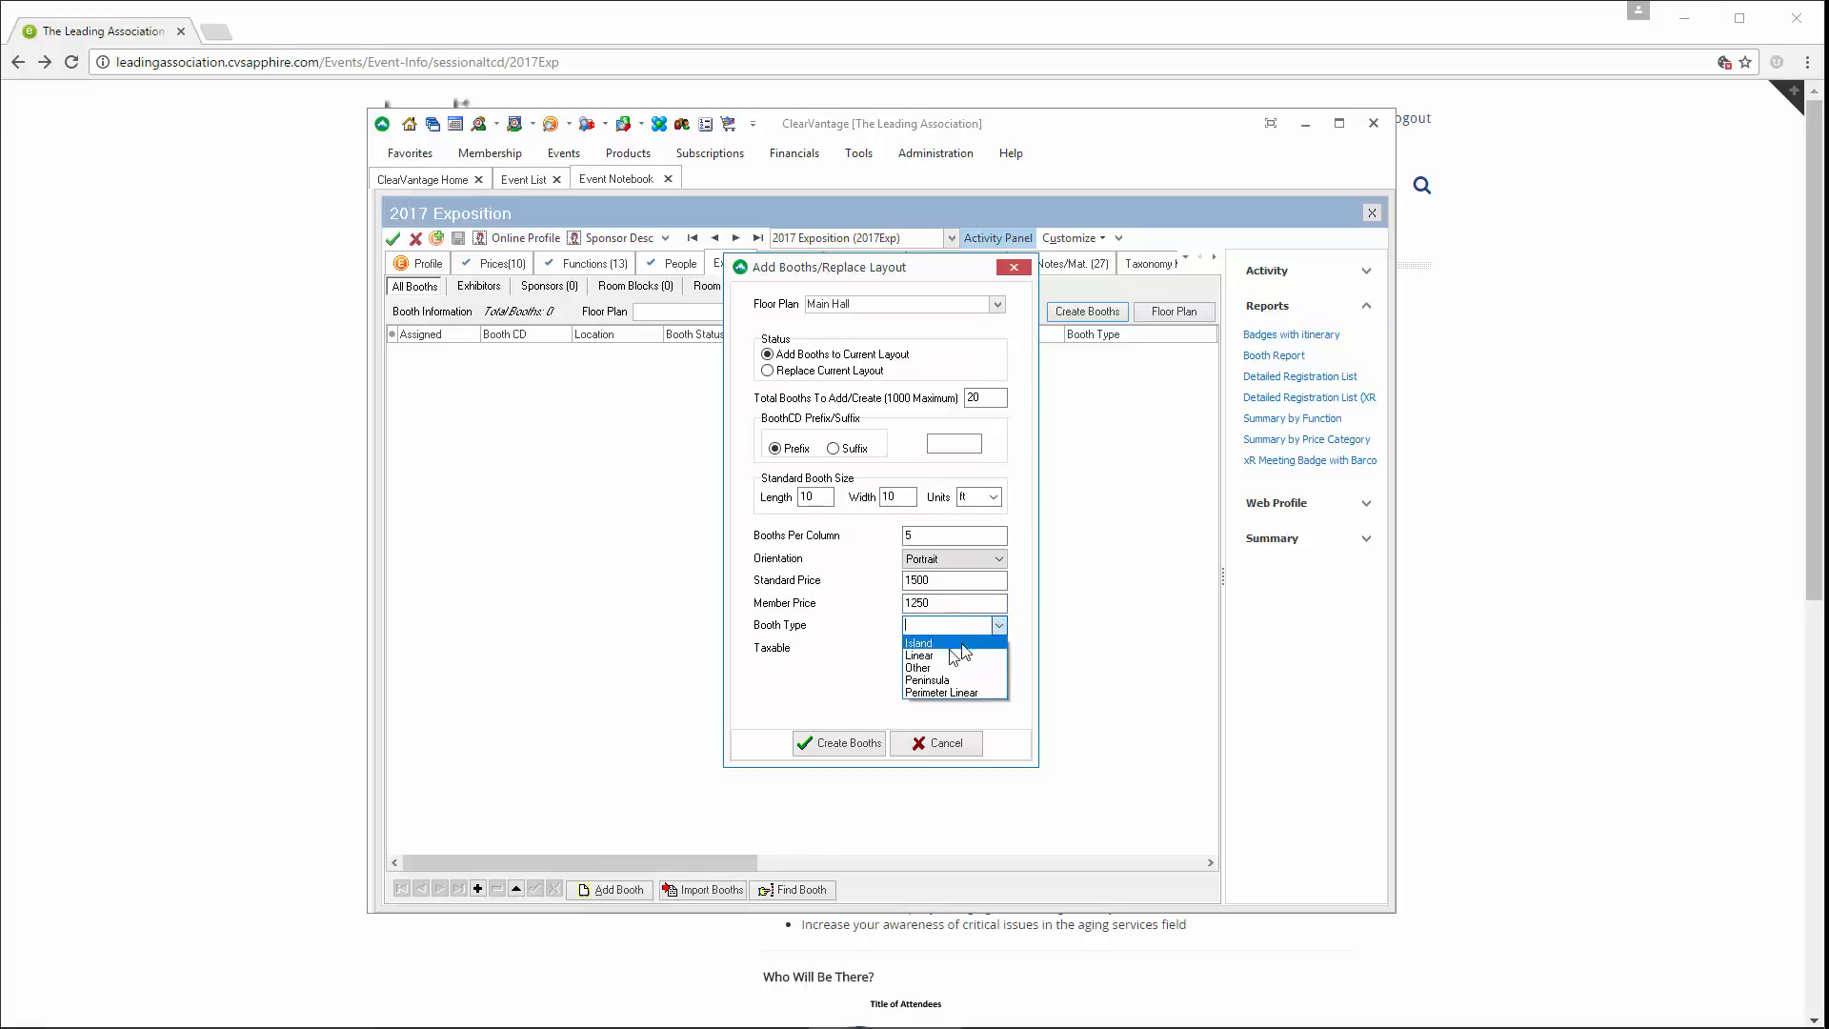
{"action": "left_click", "coordinate": [940, 656]}
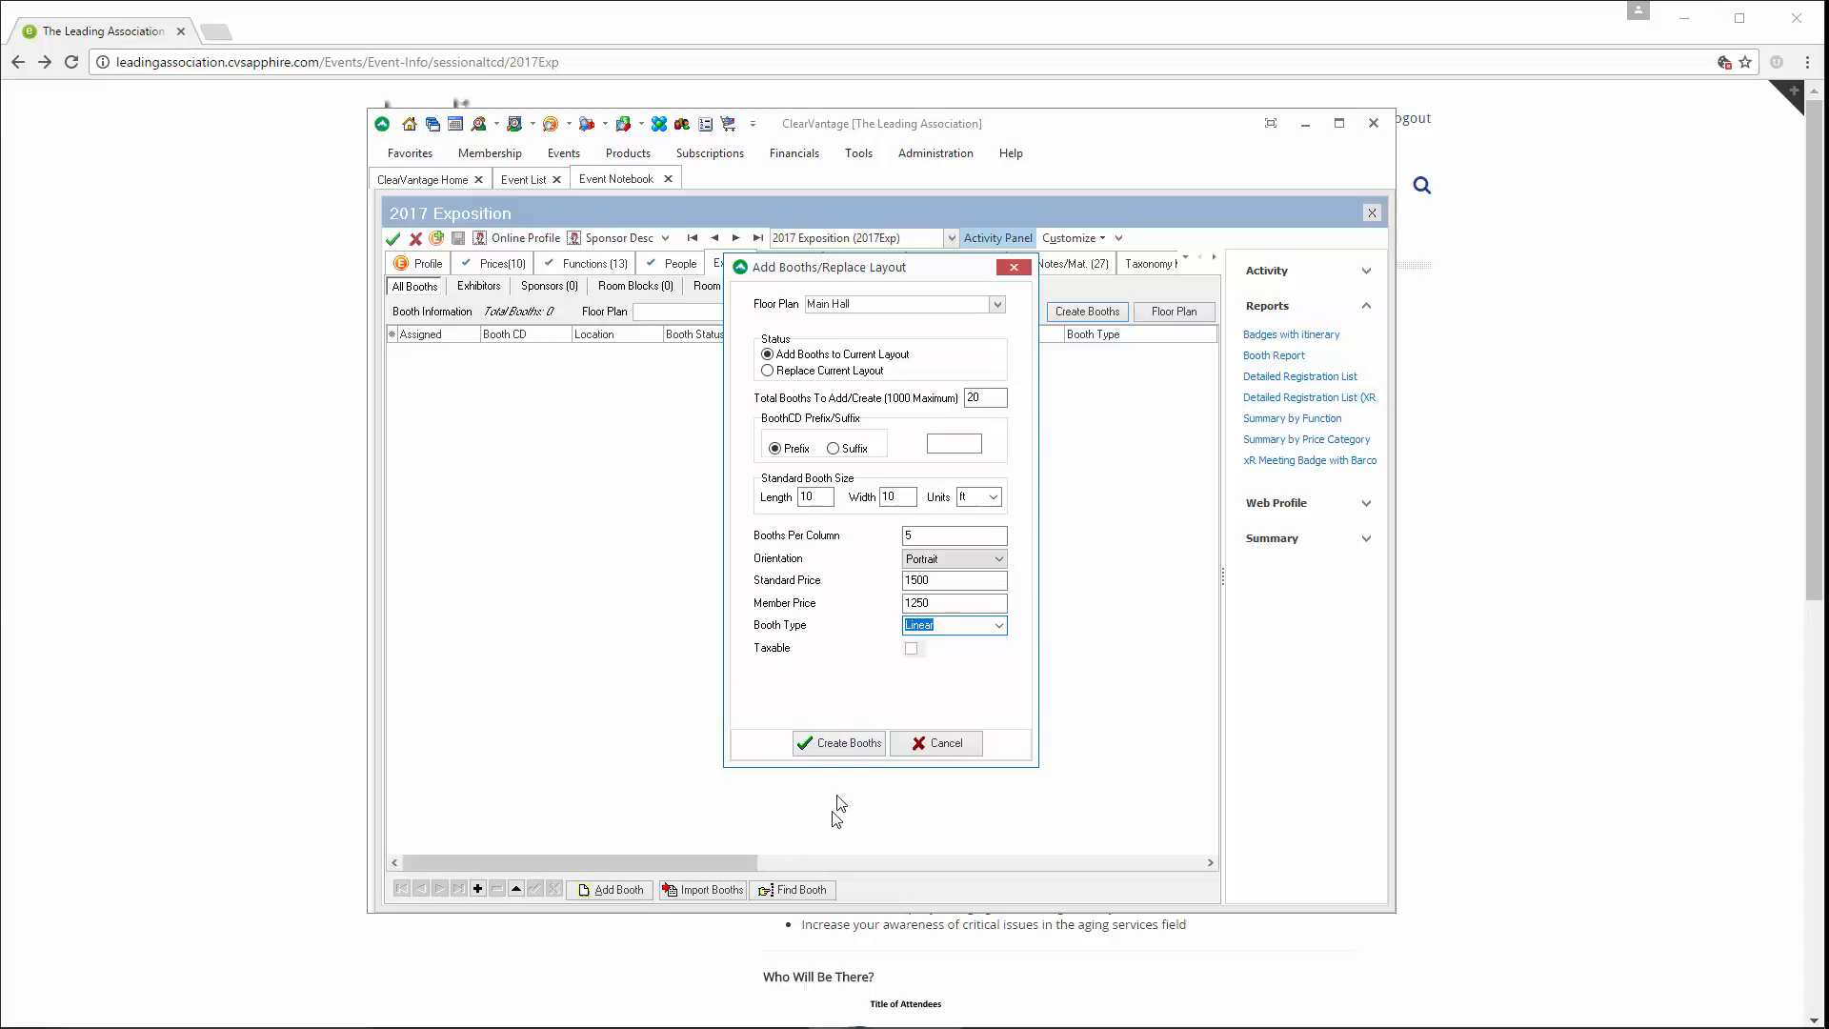
{"action": "left_click", "coordinate": [842, 742]}
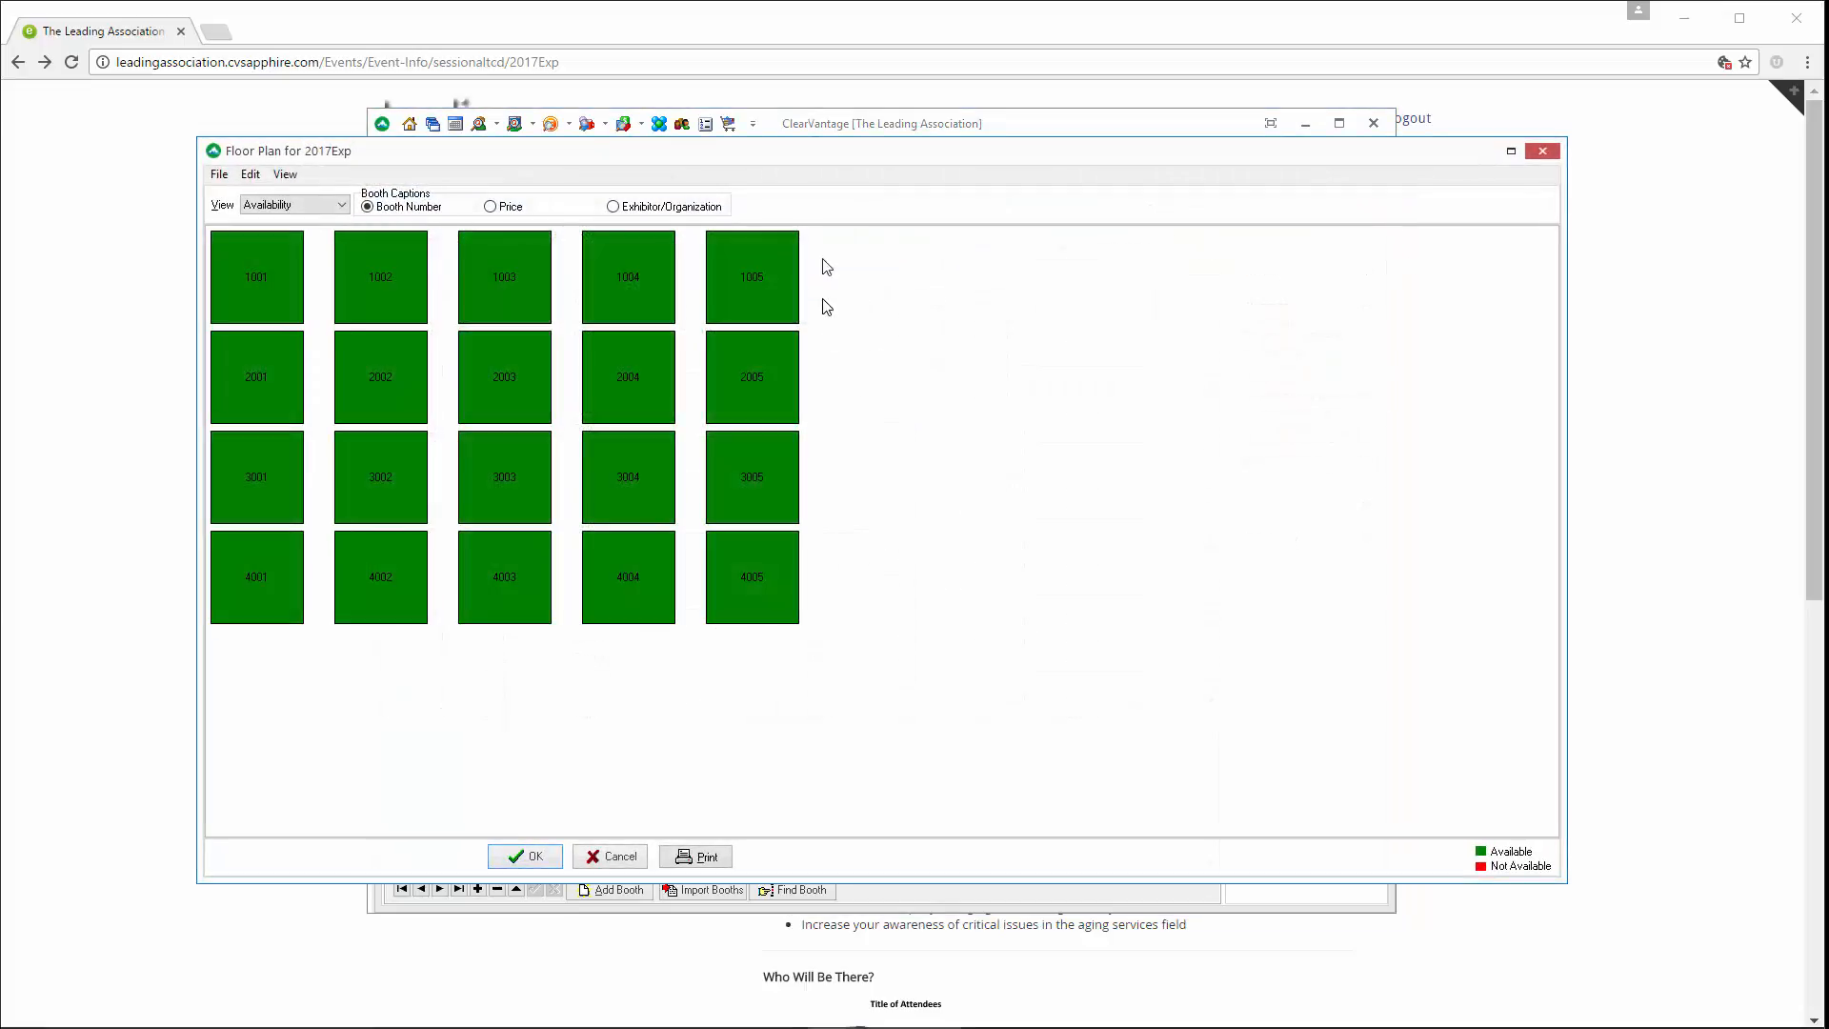
{"action": "left_click_drag", "start_coordinate": [789, 164], "coordinate": [806, 181]}
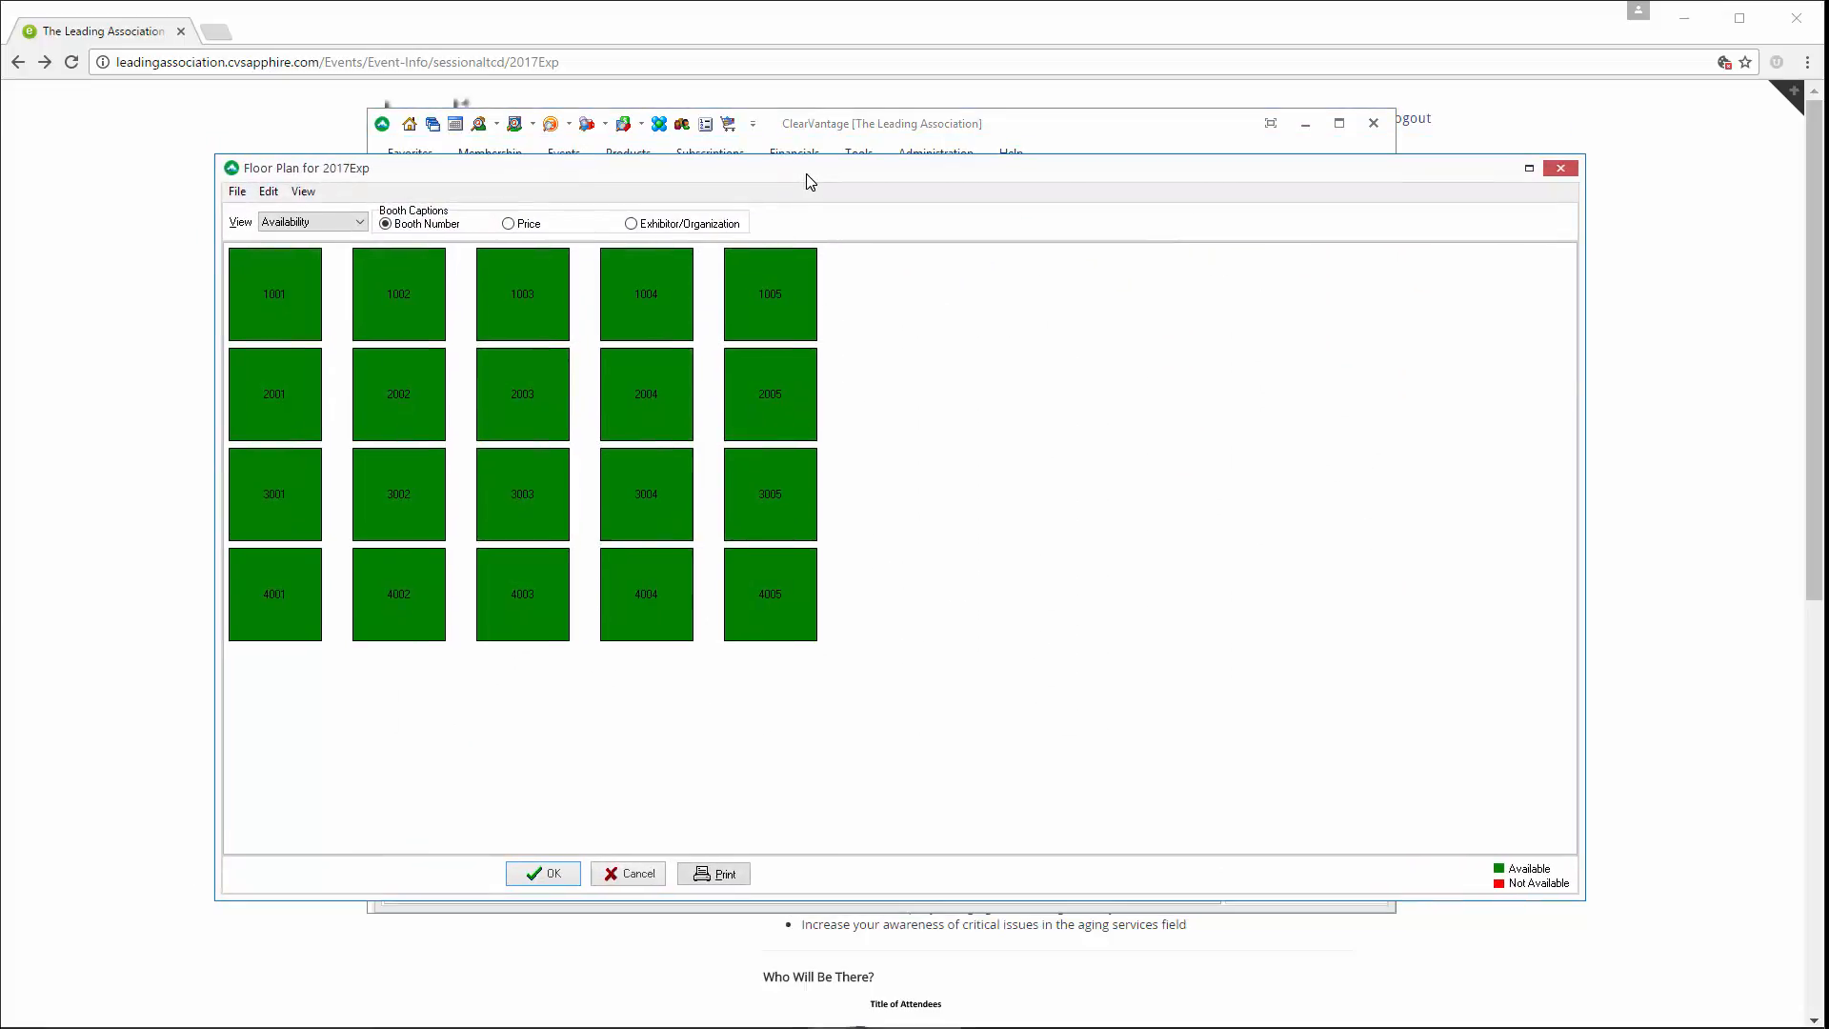
{"action": "left_click", "coordinate": [553, 874]}
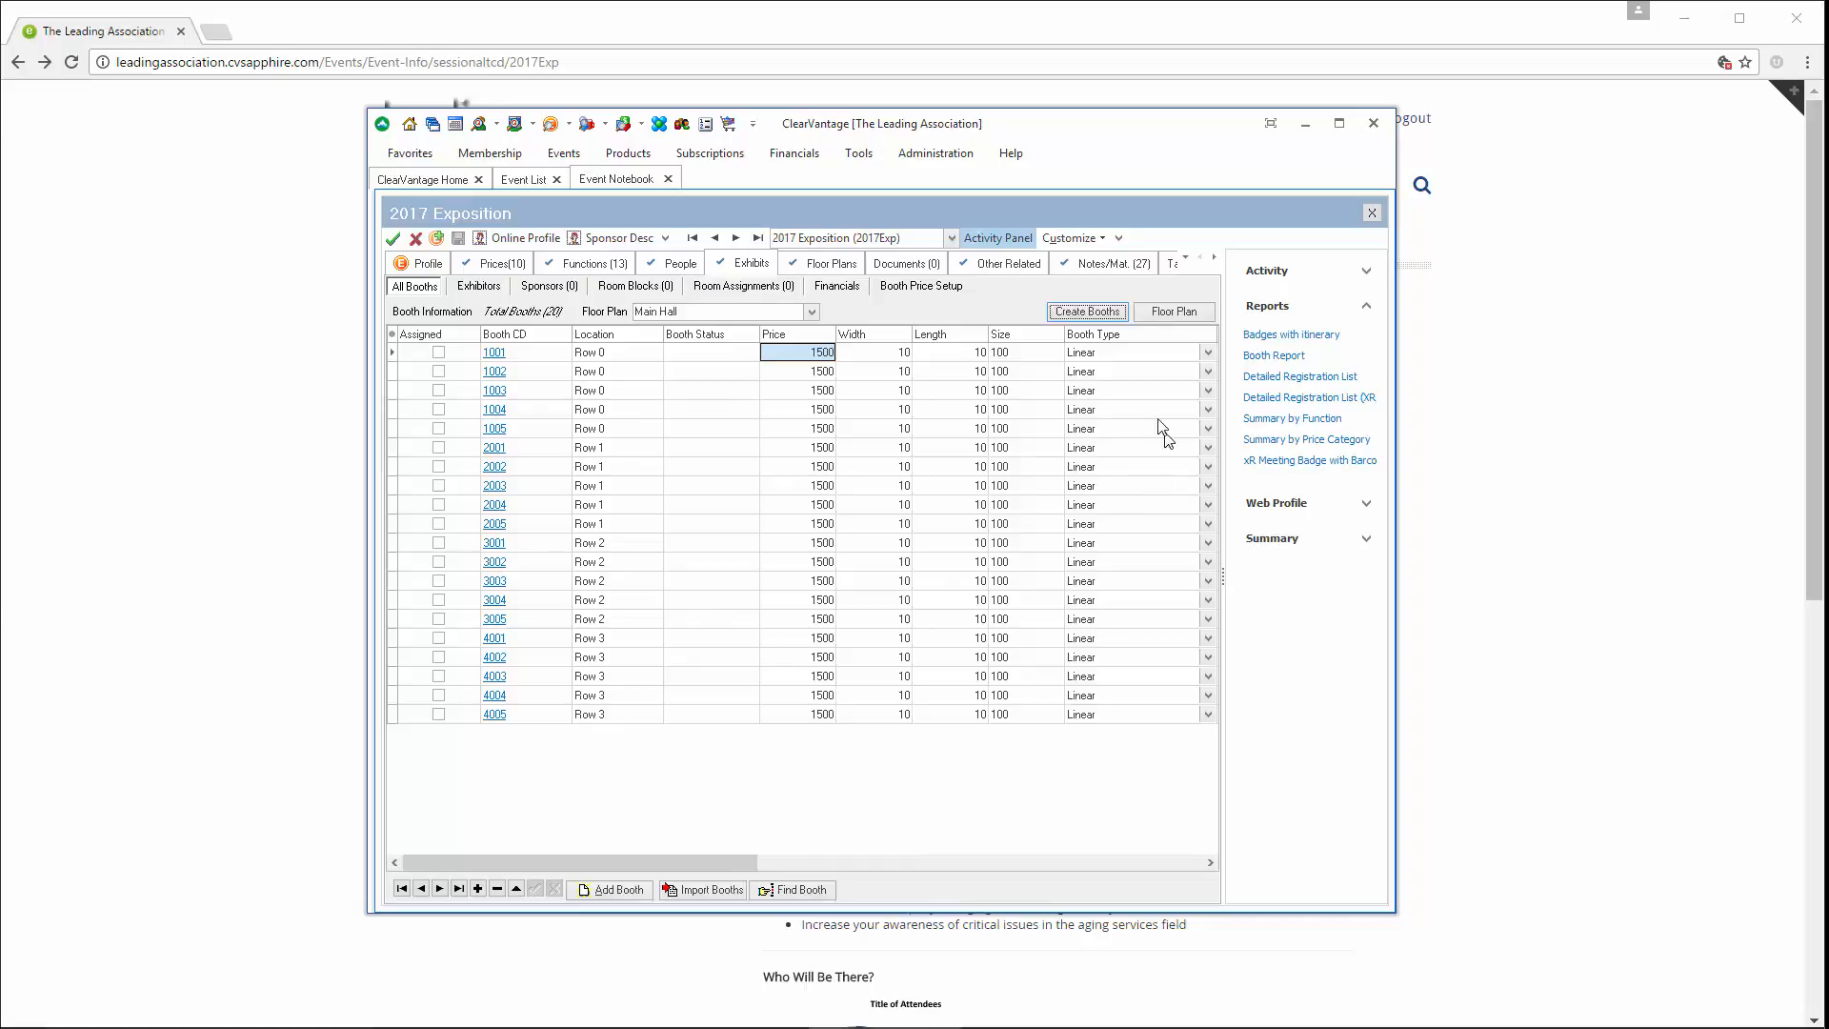
Open the Main Hall floor plan and publish it to the web
{"action": "left_click", "coordinate": [1164, 318]}
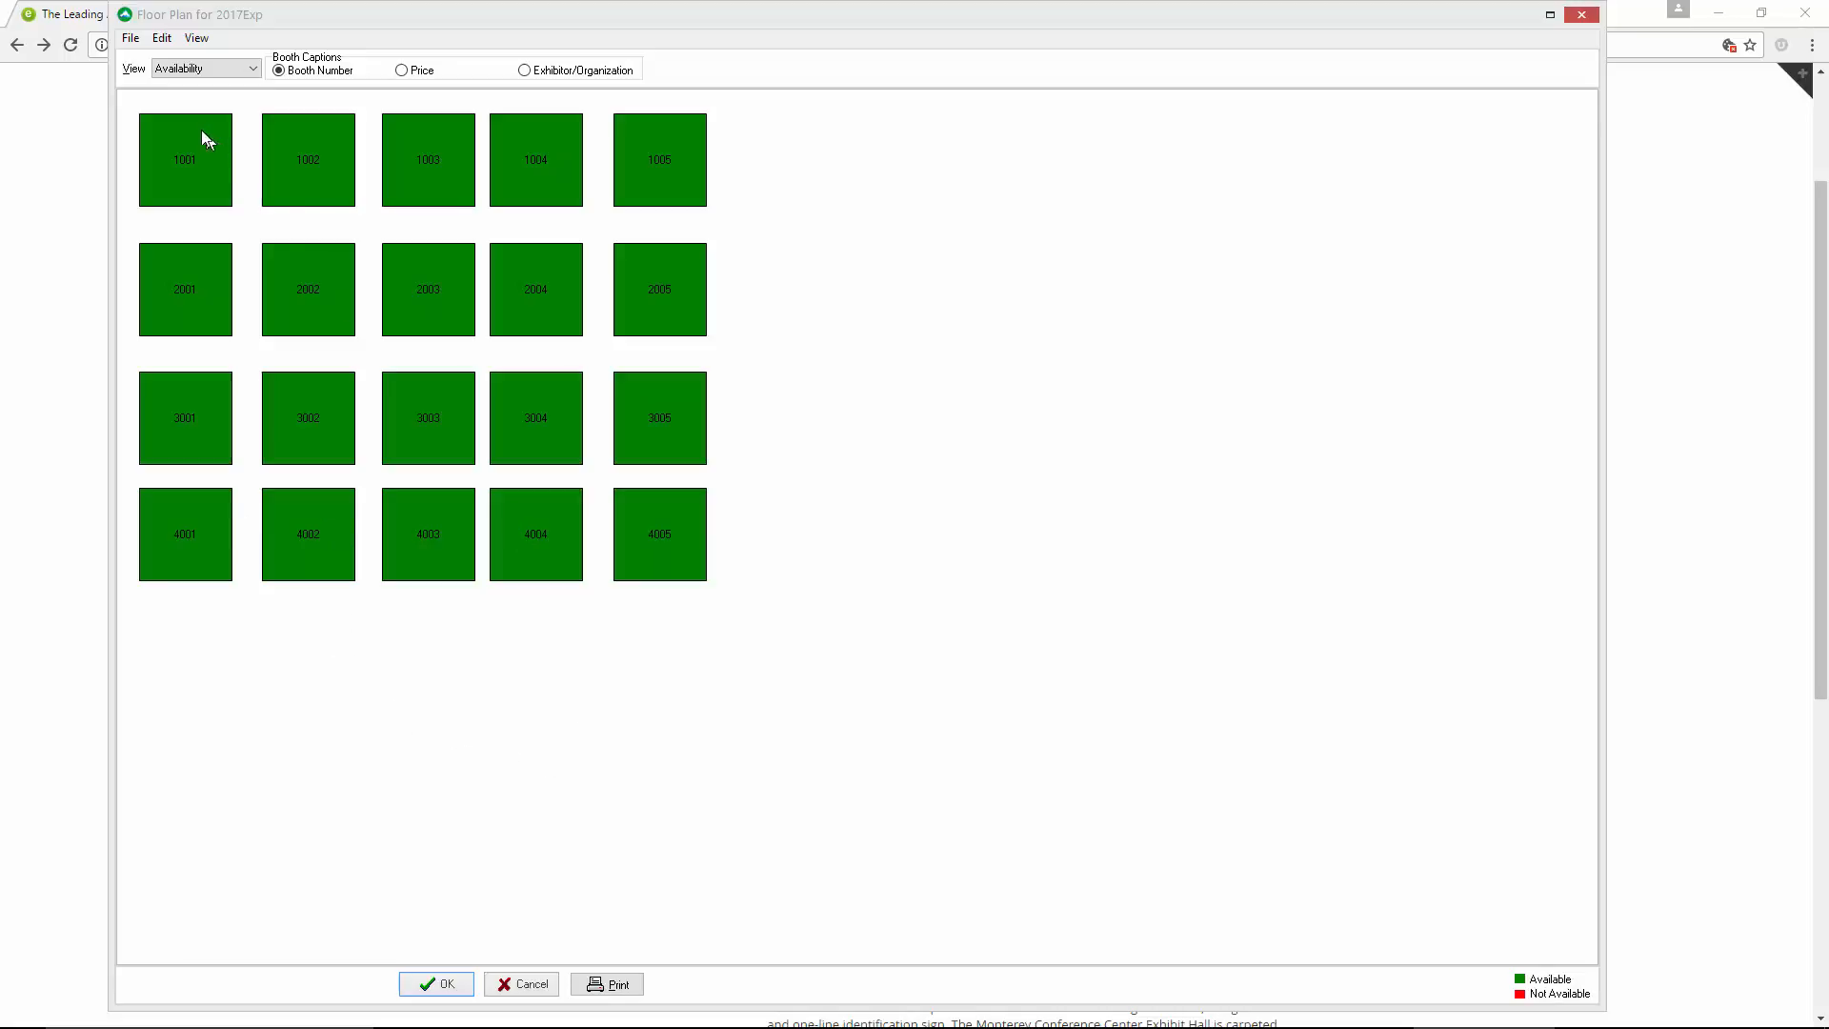
{"action": "left_click", "coordinate": [130, 39]}
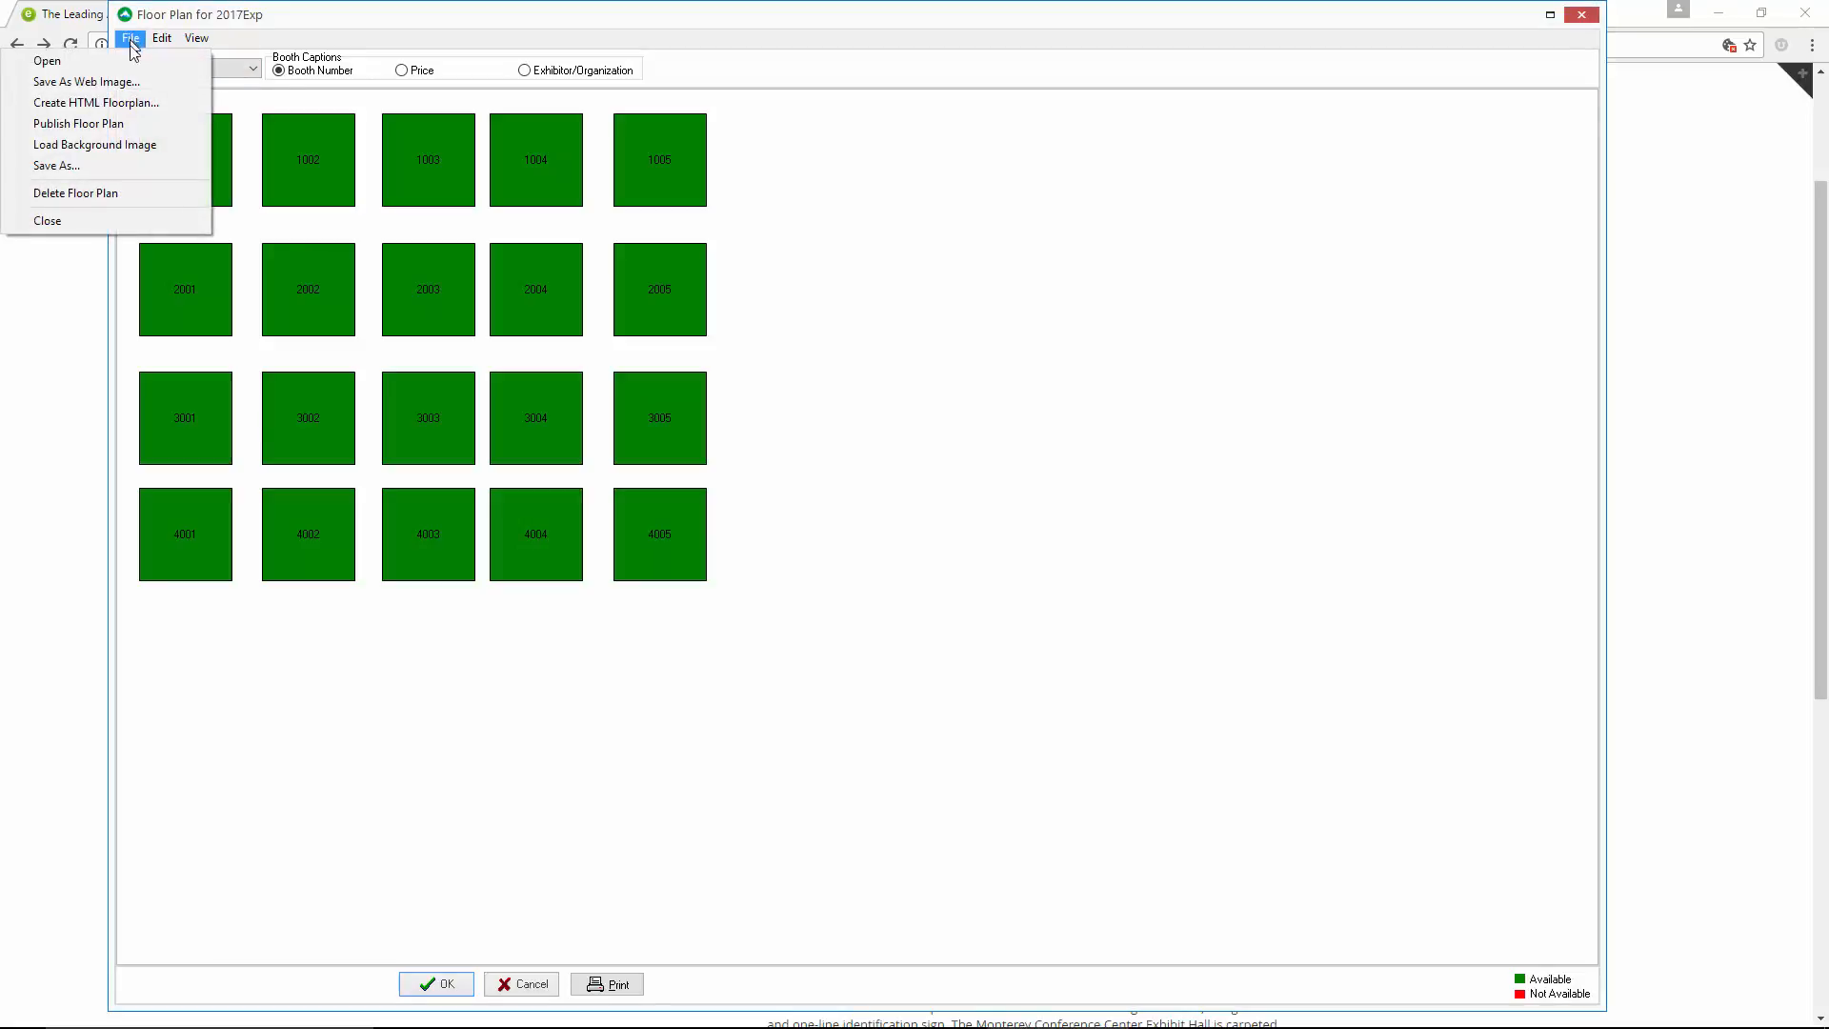
{"action": "left_click", "coordinate": [131, 127]}
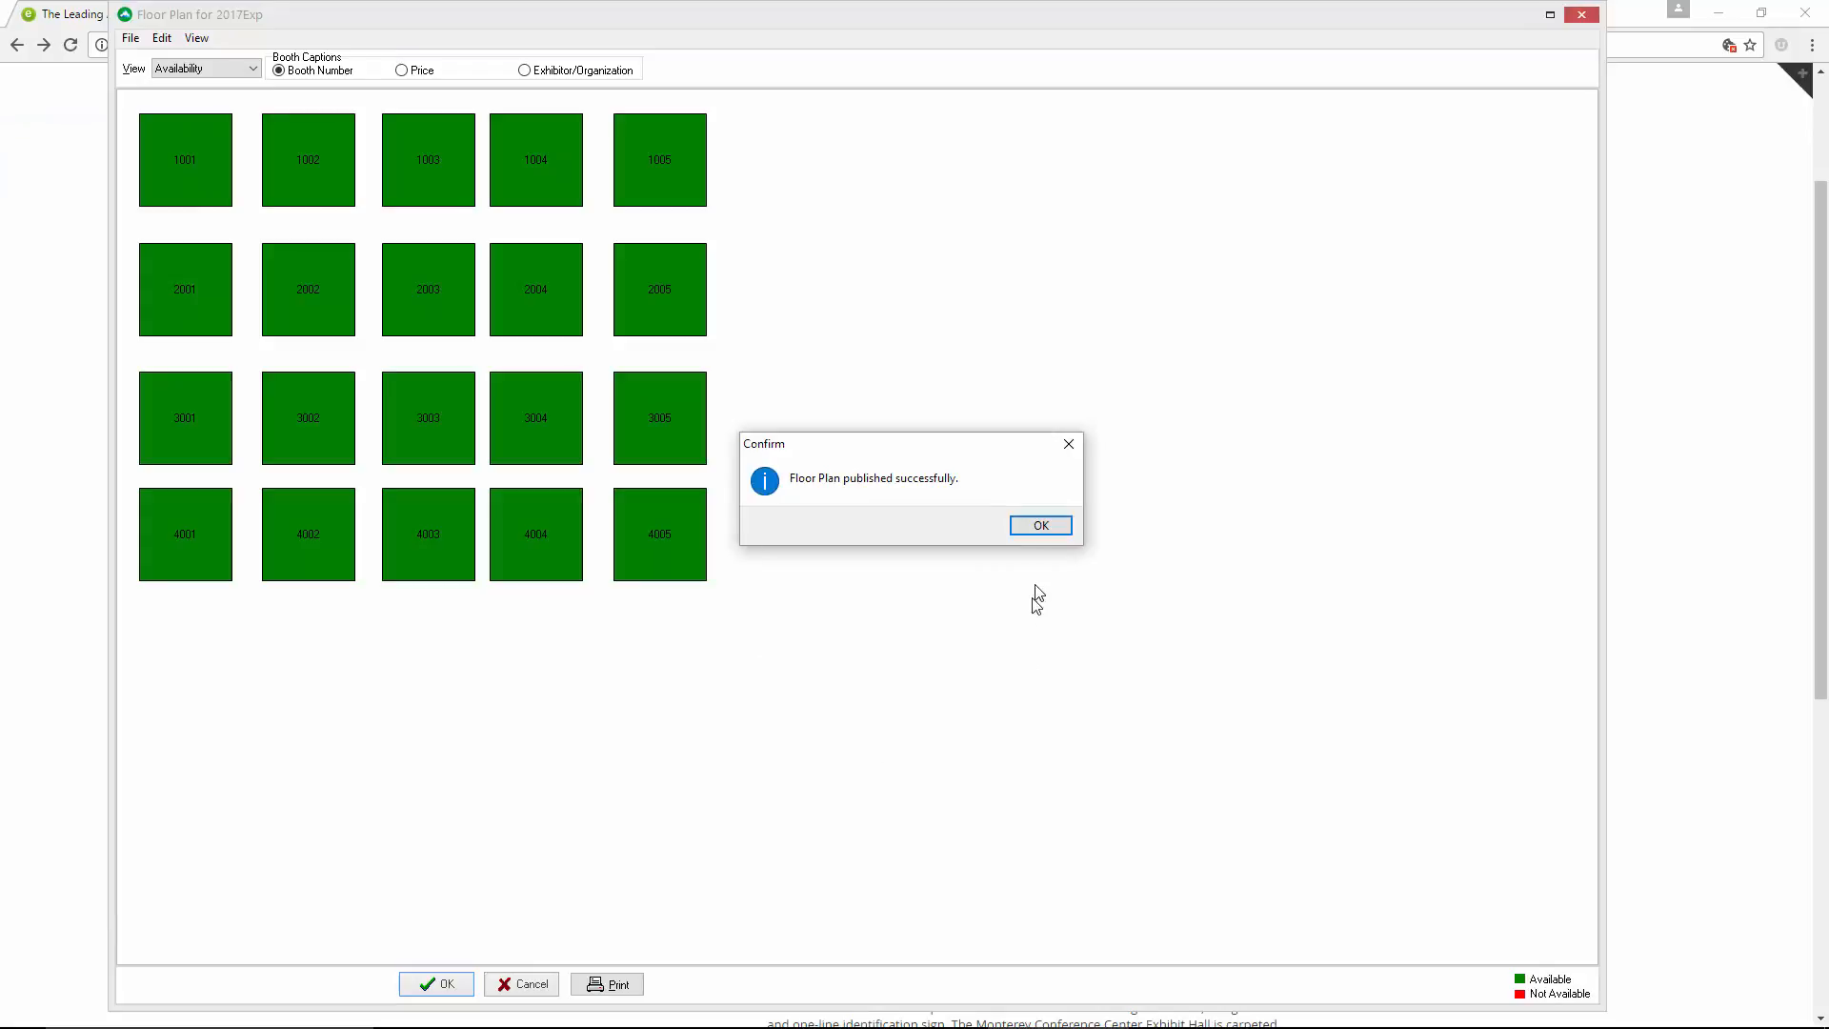
{"action": "left_click", "coordinate": [1040, 528]}
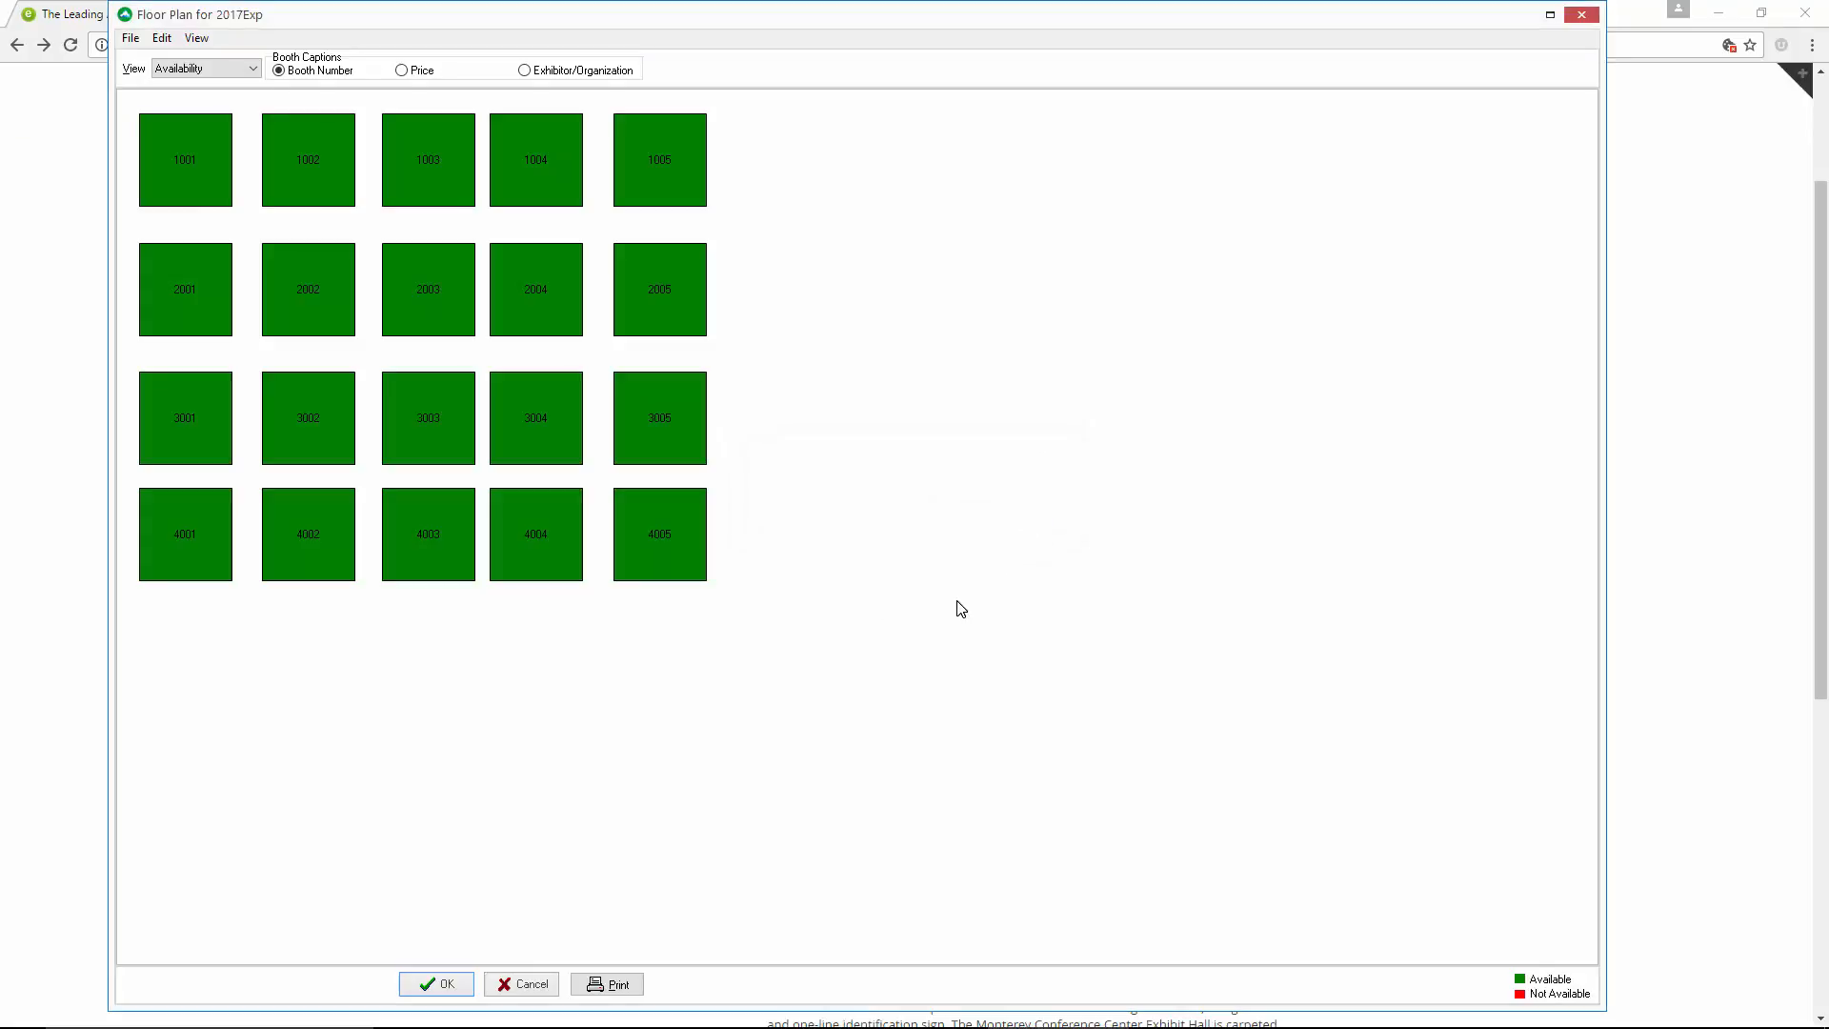
Check the published booths through the website's exhibitor signup page and return to the ClearVantage floor plan
{"action": "left_click", "coordinate": [1712, 276]}
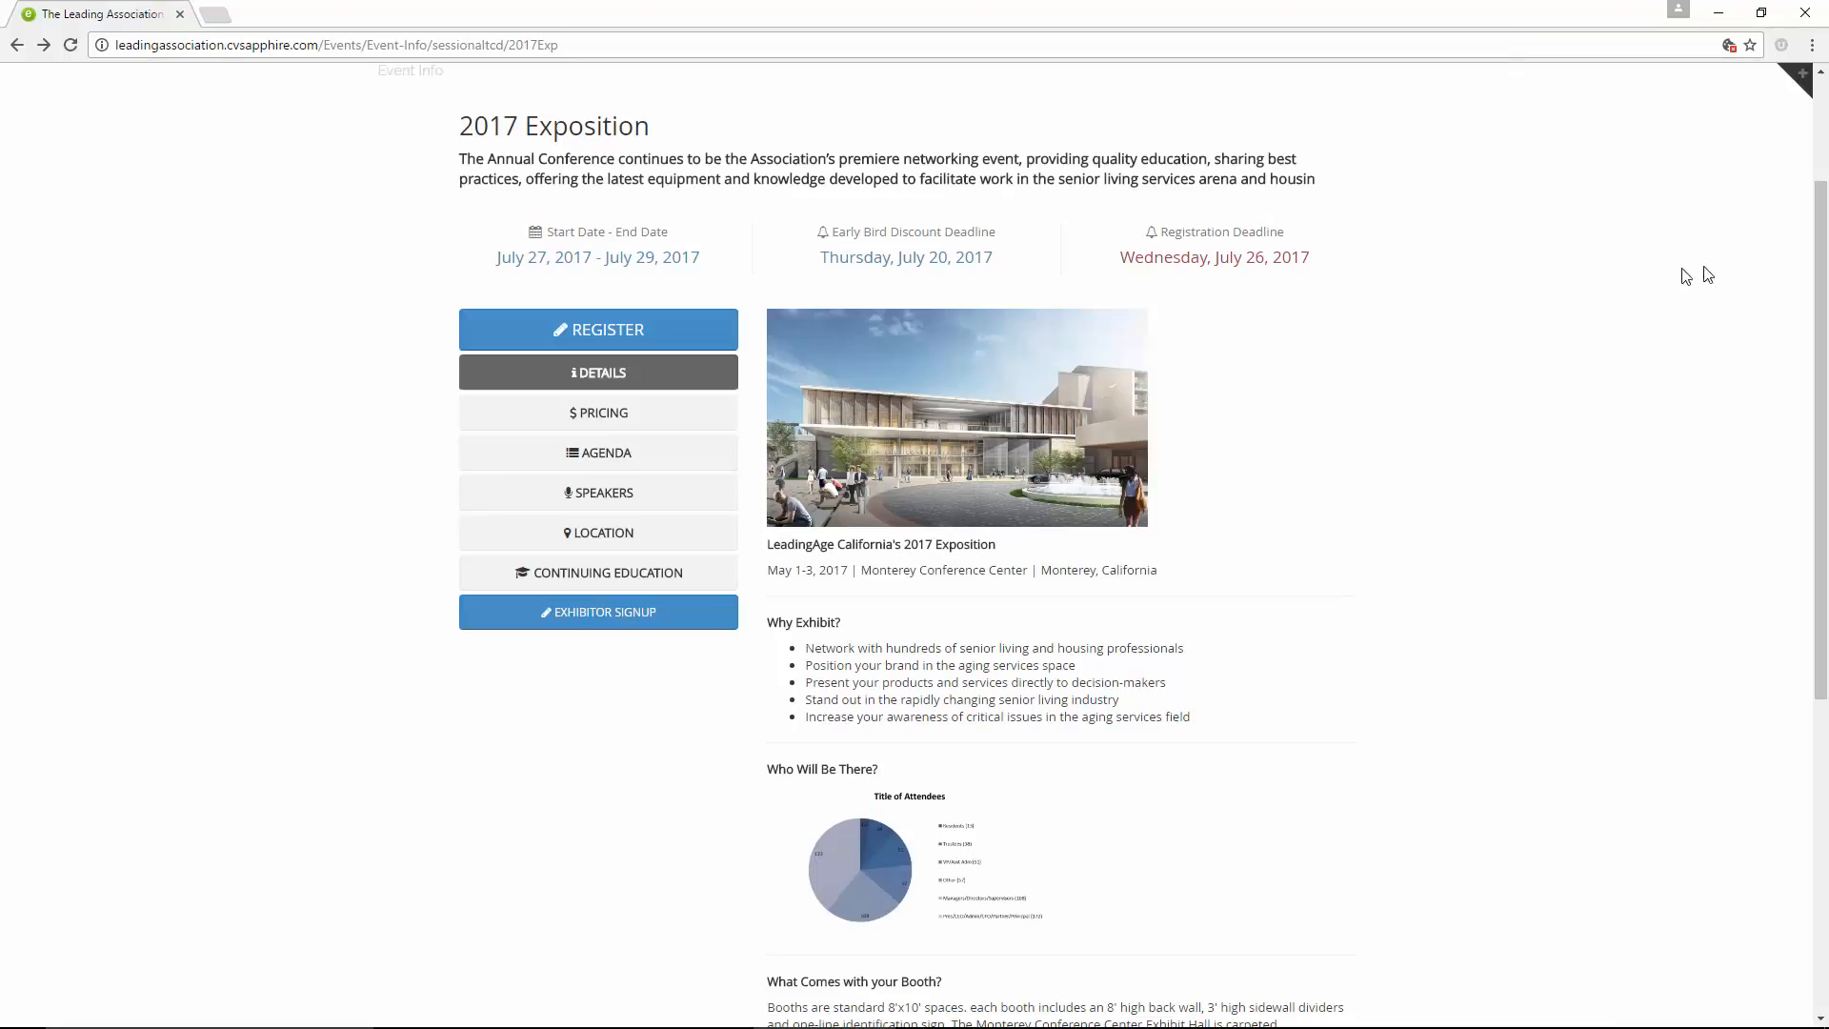
{"action": "left_click", "coordinate": [576, 614]}
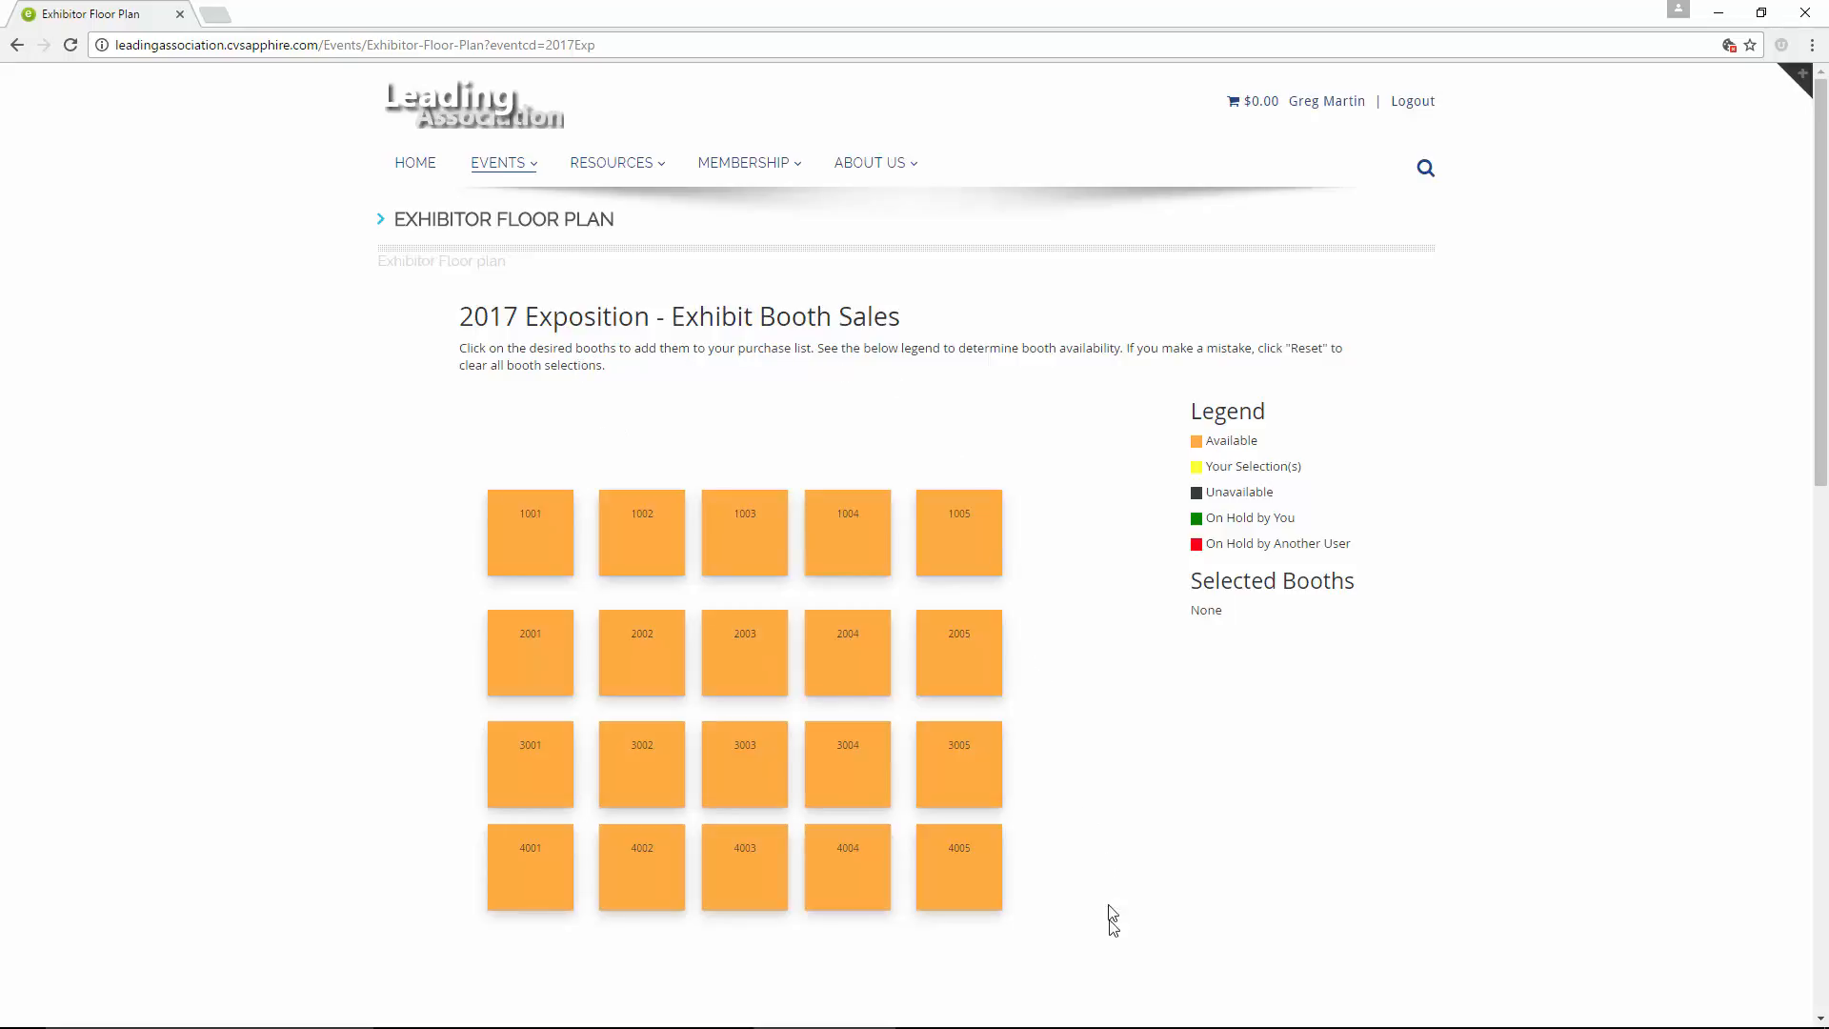
{"action": "left_click", "coordinate": [1066, 1020]}
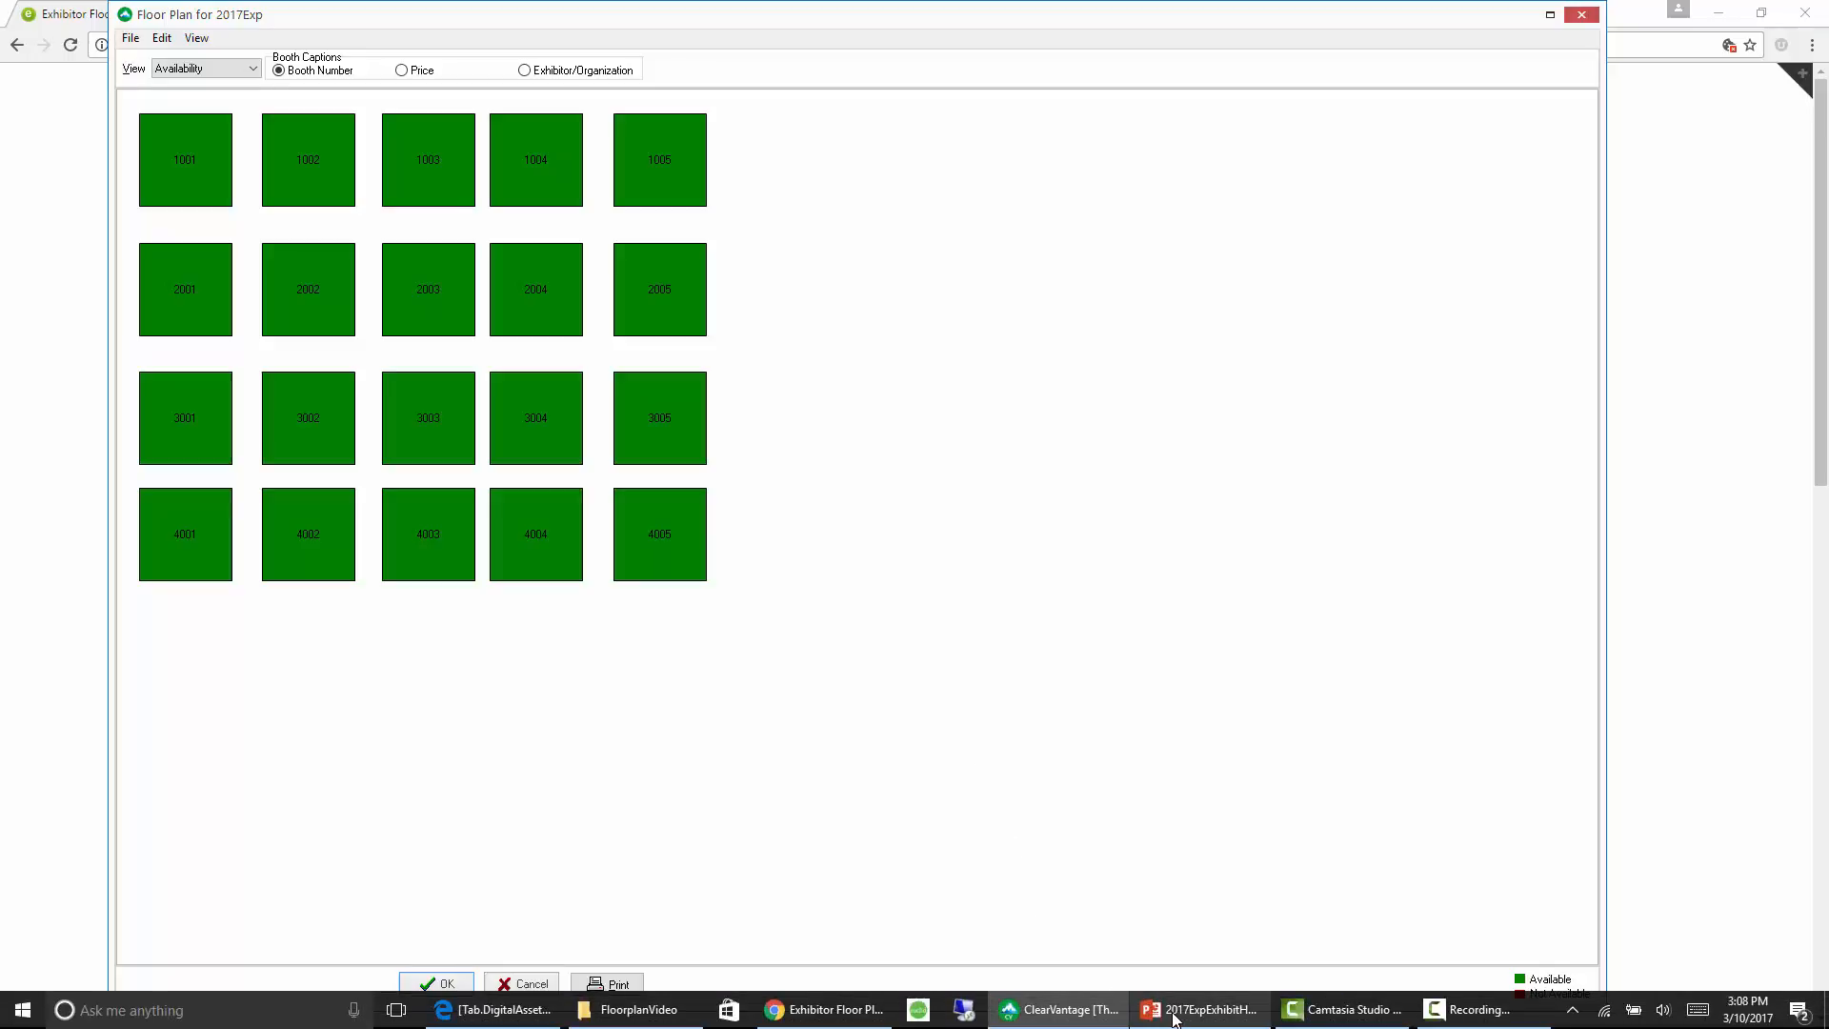
Switch to PowerPoint to examine the exhibit hall layout on slide 1 of 2017ExpExhibitHall.pptx, and return to the floor plan
{"action": "left_click", "coordinate": [1175, 1012]}
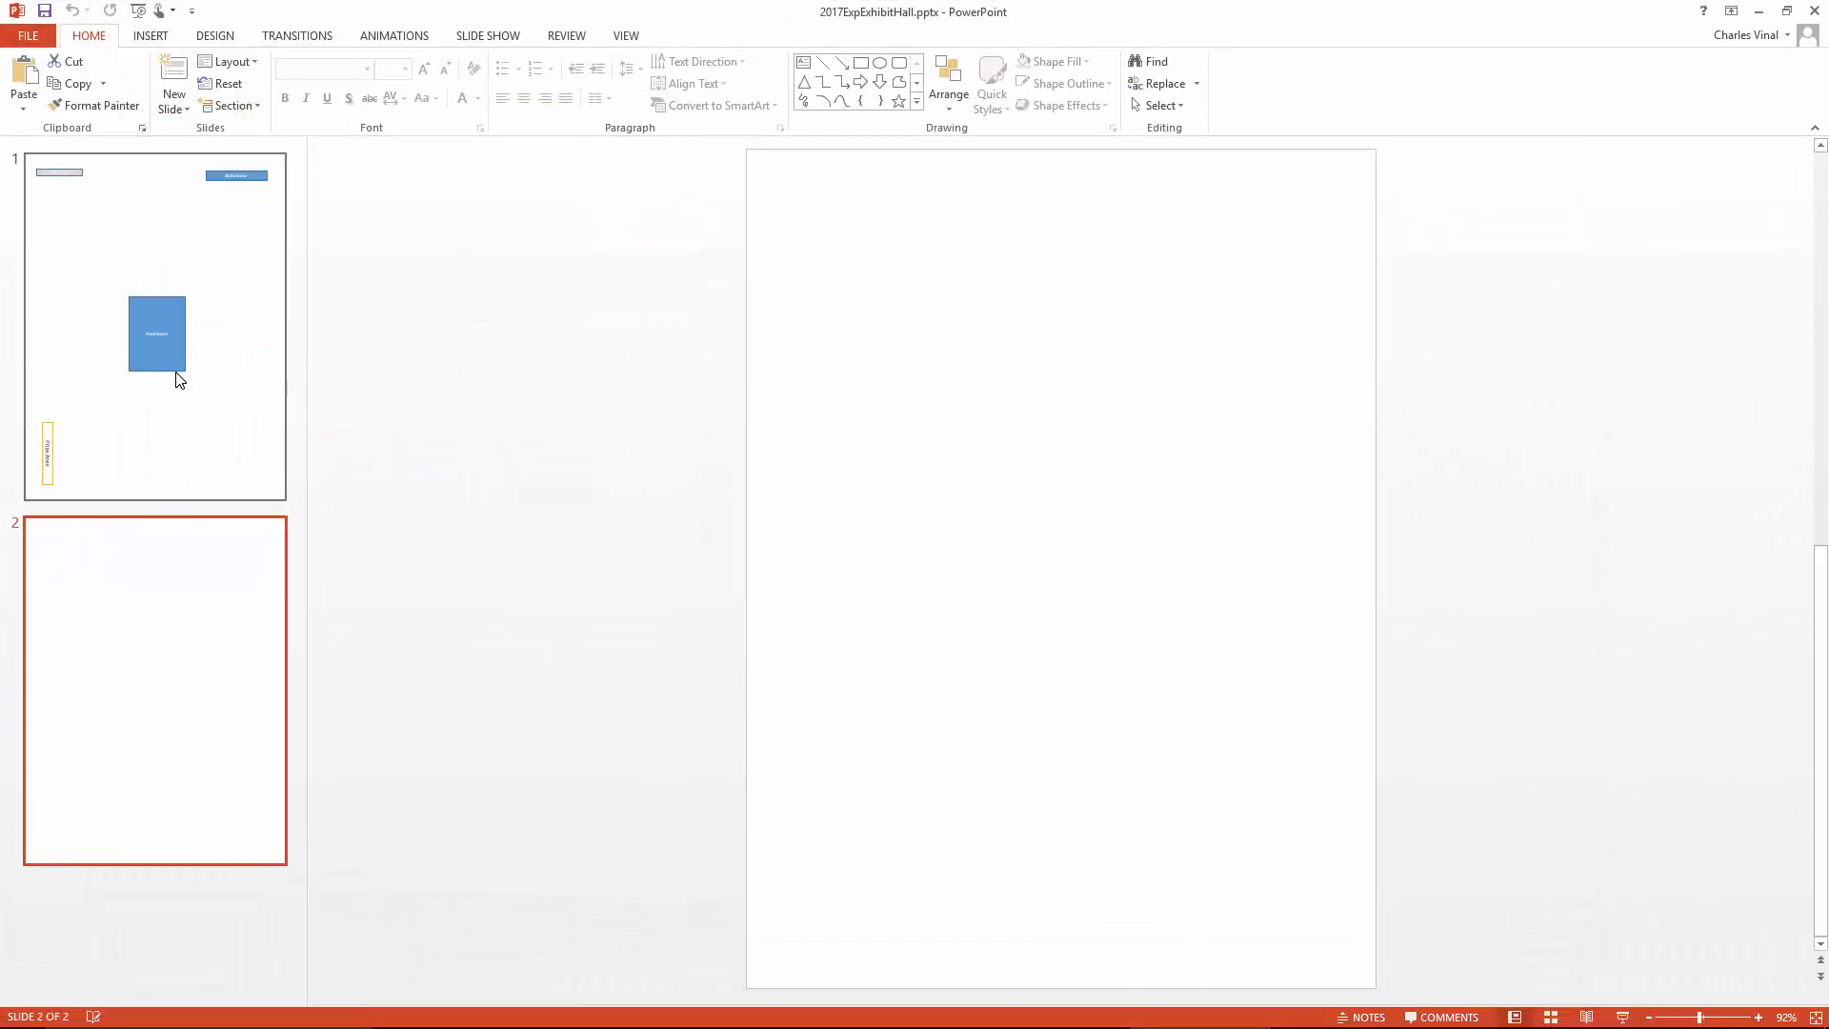
{"action": "left_click", "coordinate": [180, 381]}
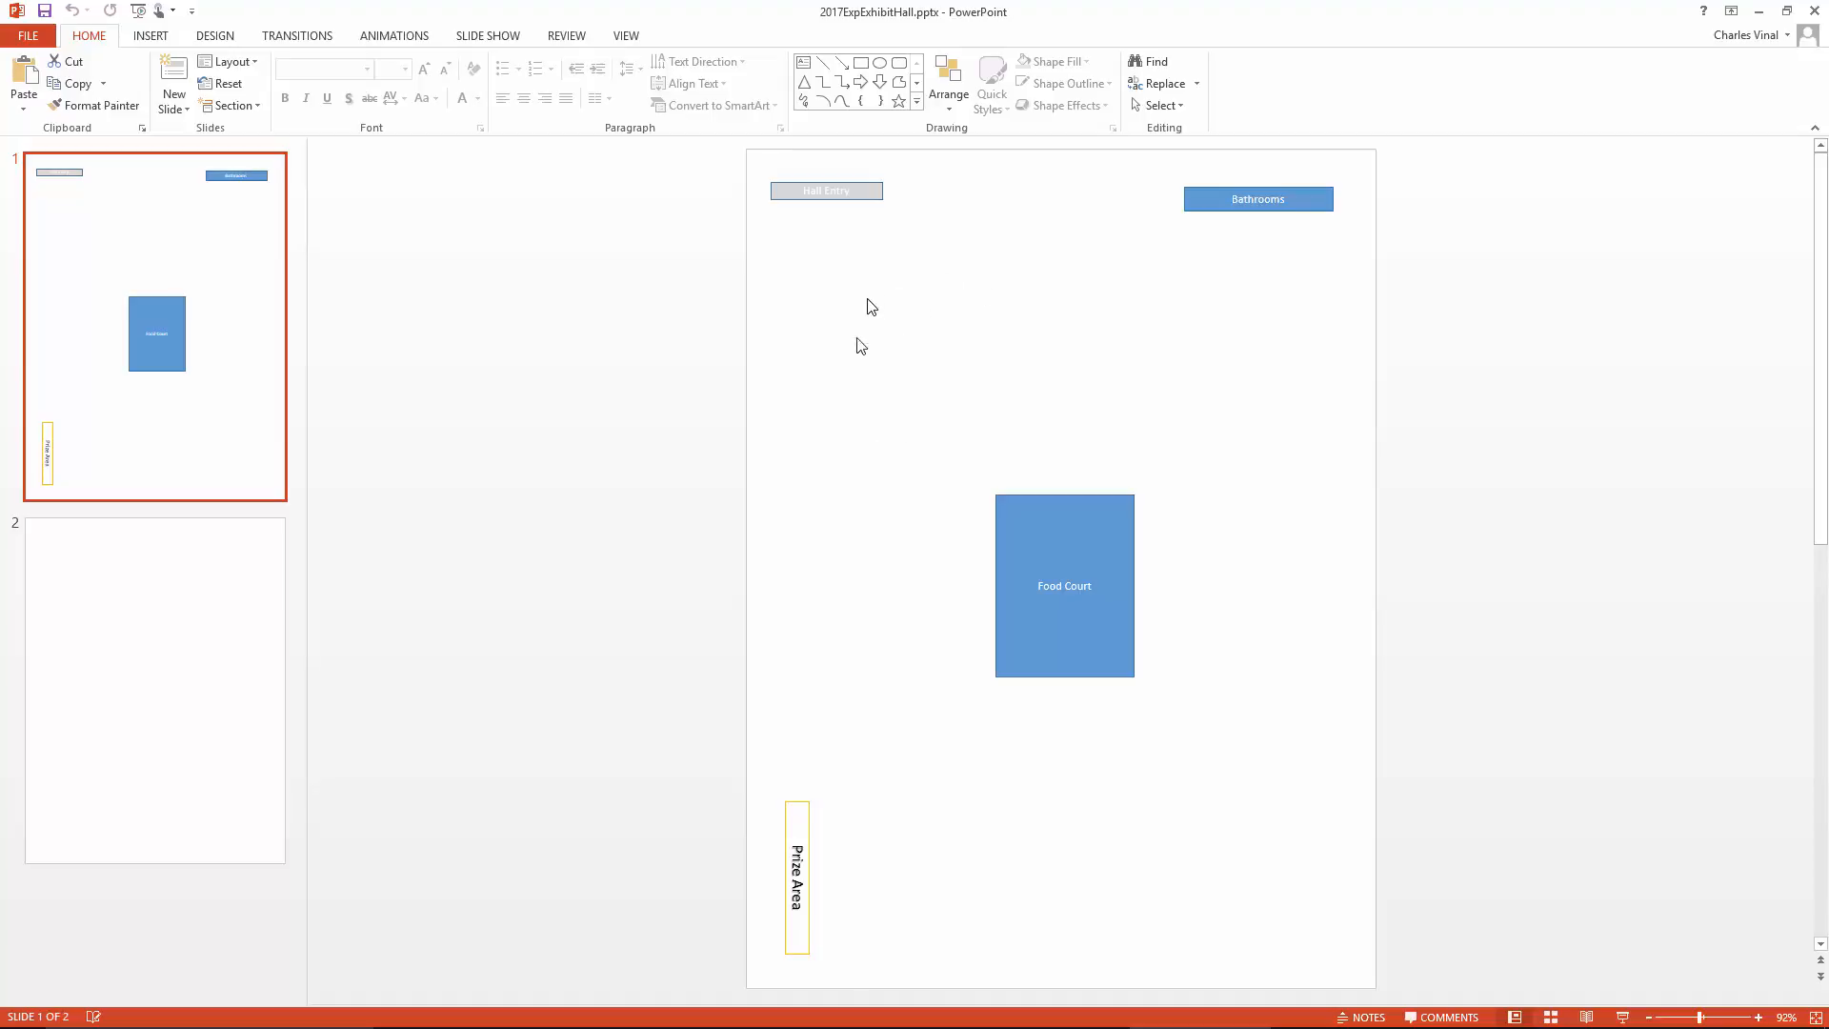
{"action": "left_click", "coordinate": [1758, 12]}
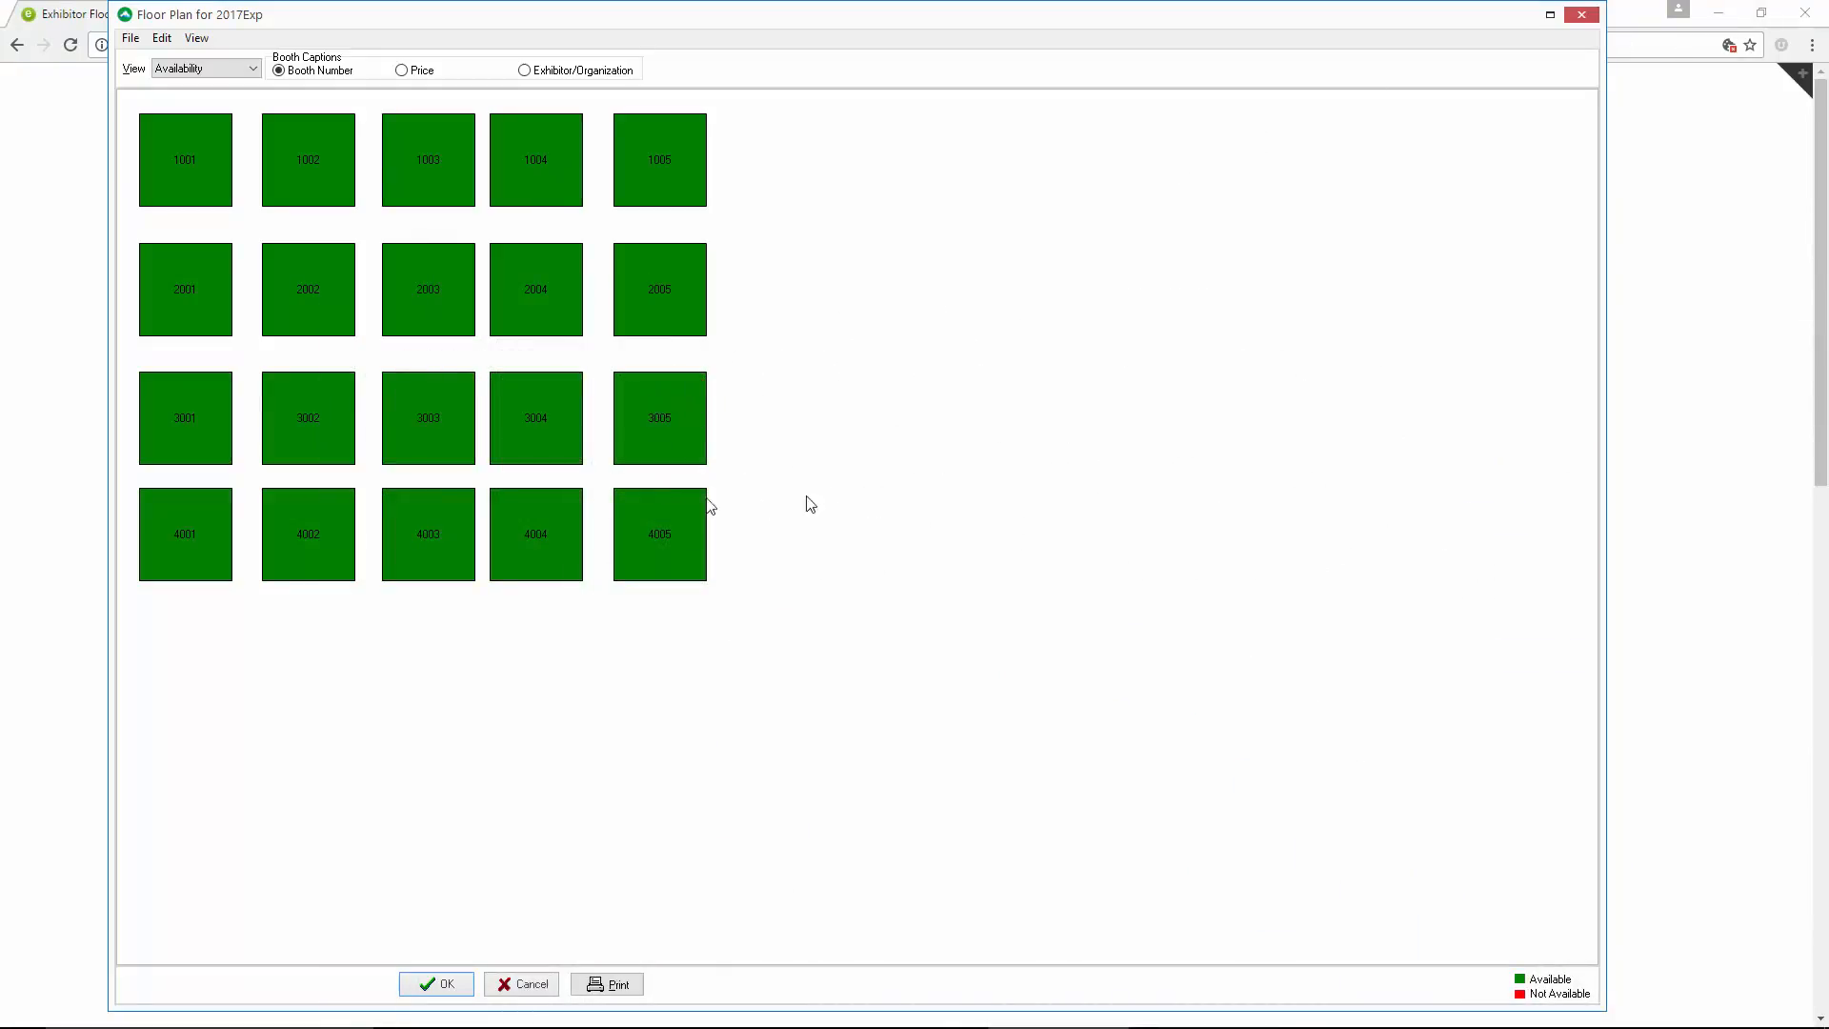
Load 2017ExpExhibitHall.jpg from Documents as the floor plan's background image
{"action": "left_click", "coordinate": [131, 40]}
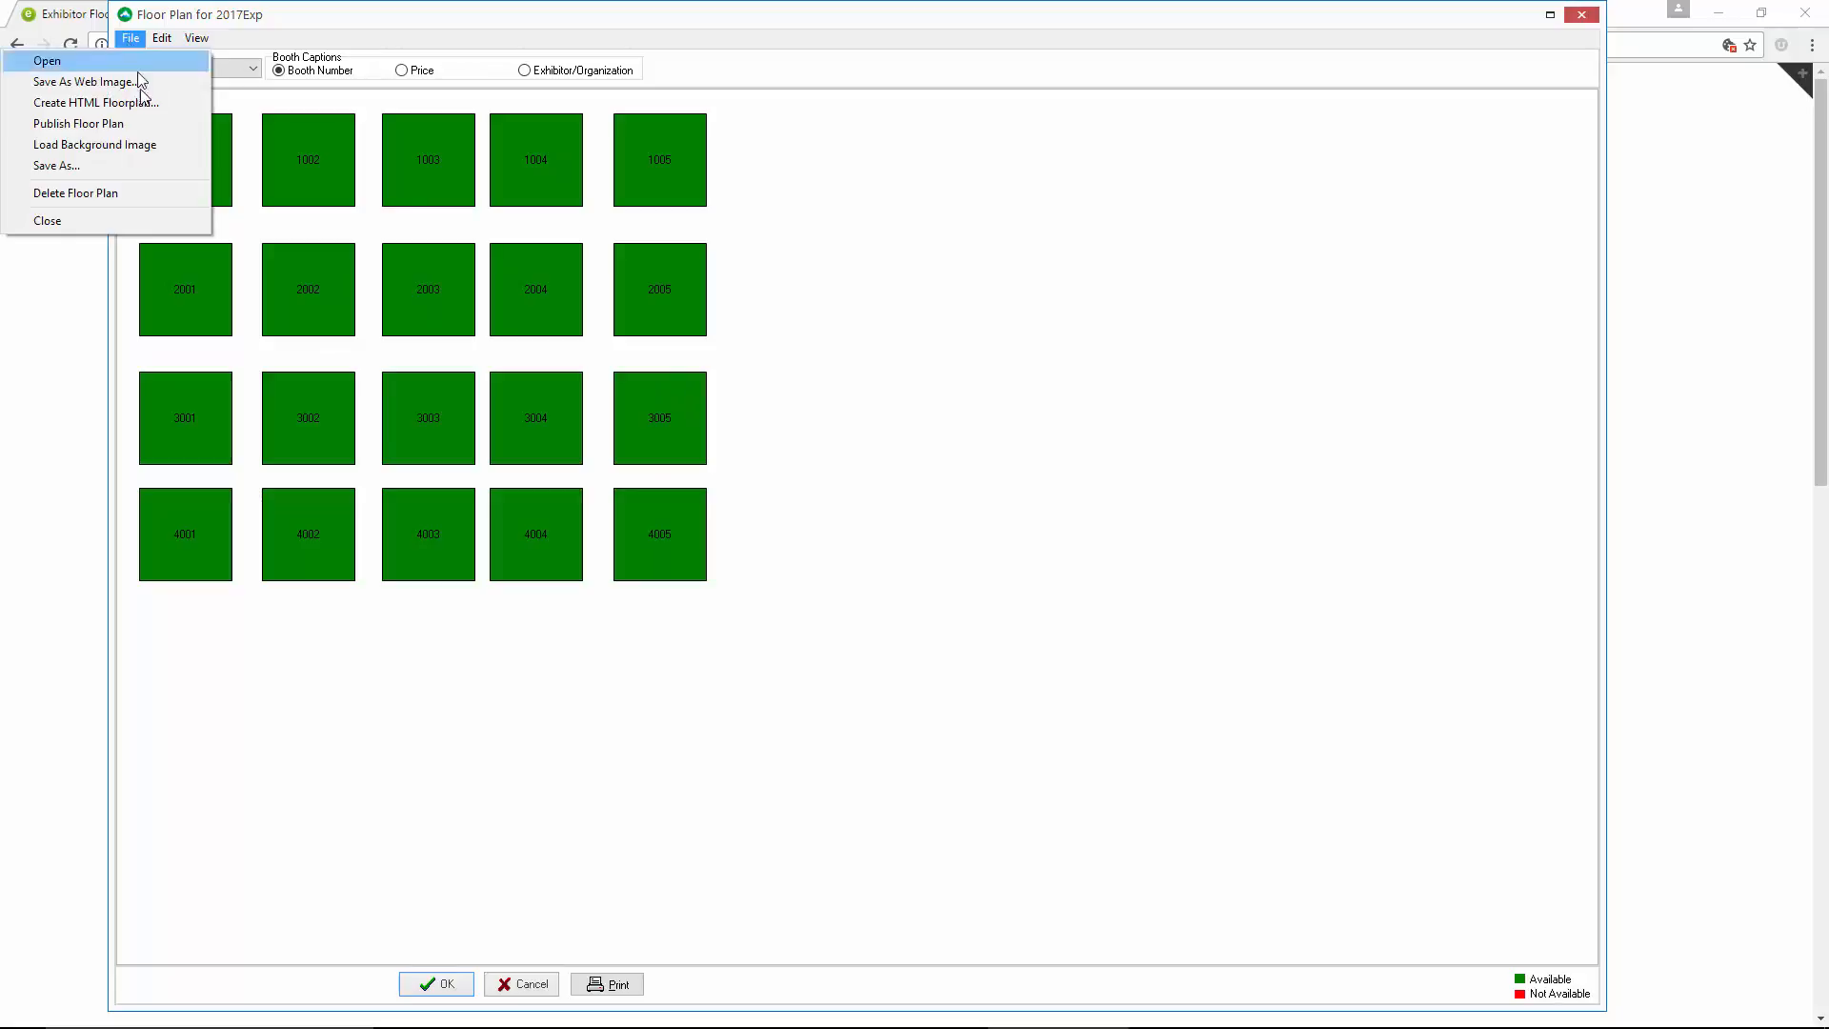
{"action": "left_click", "coordinate": [143, 146]}
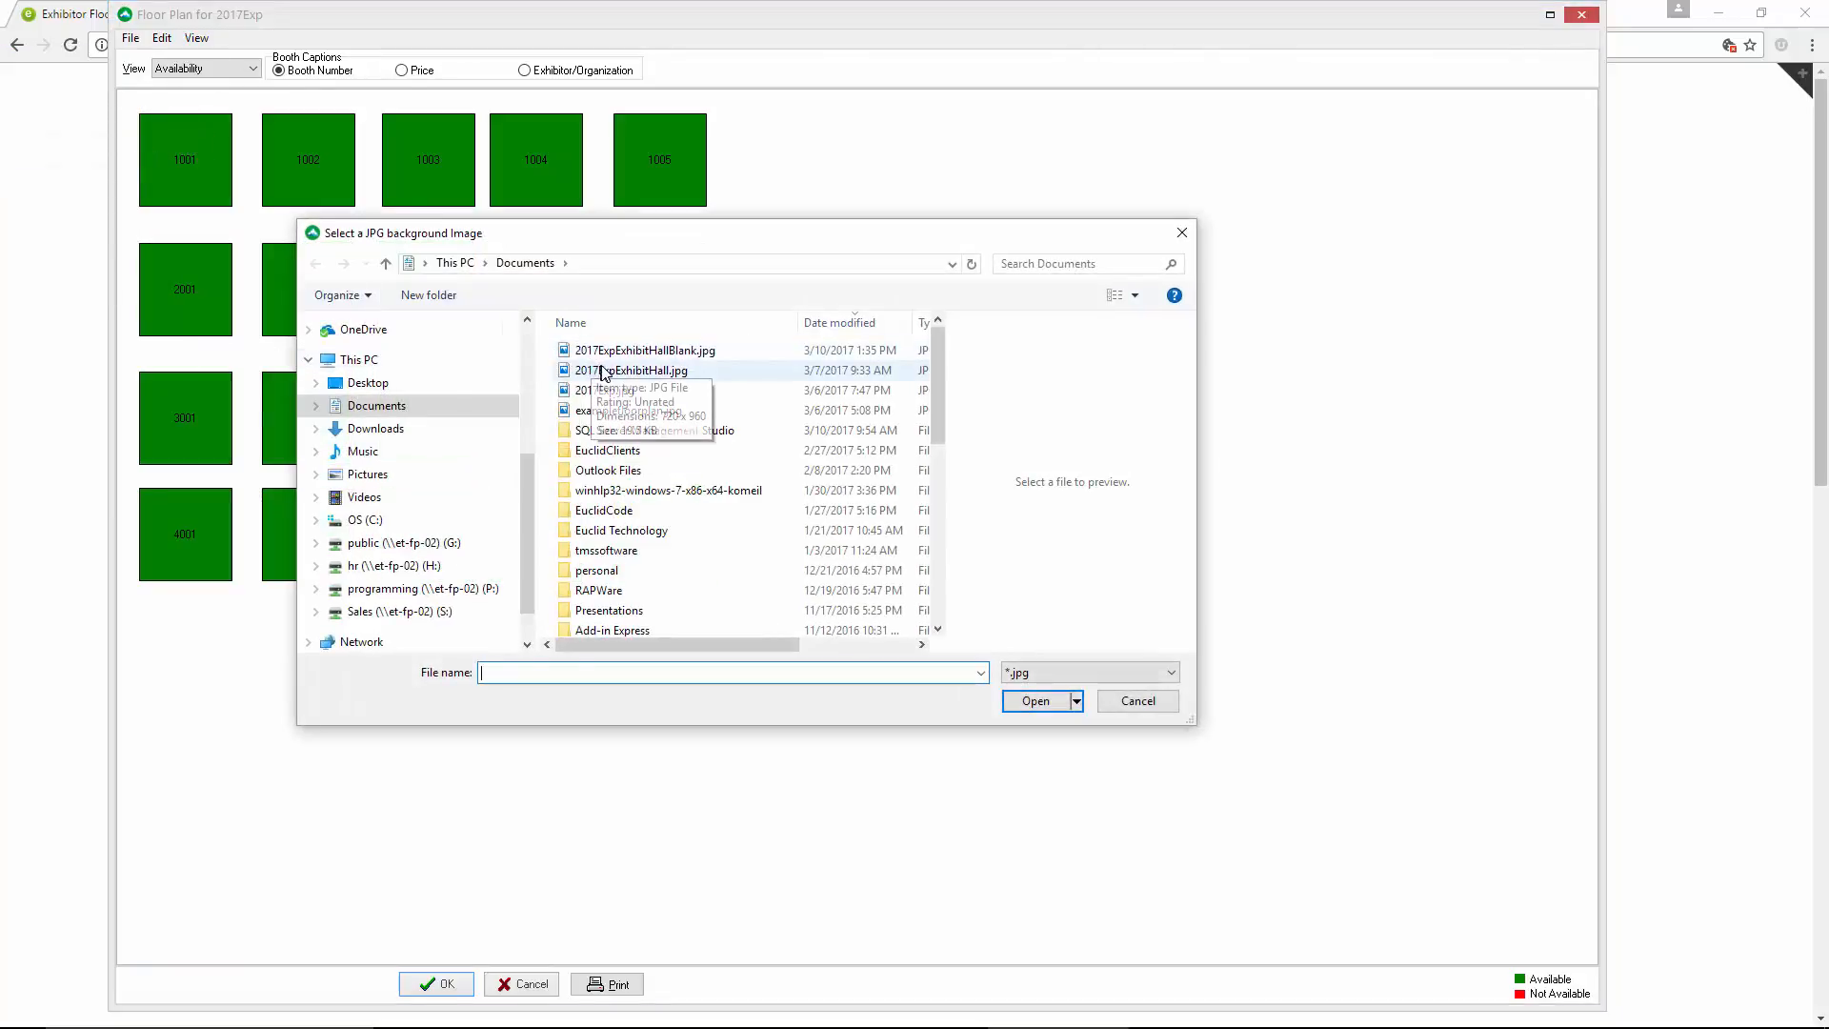
{"action": "left_click", "coordinate": [648, 372]}
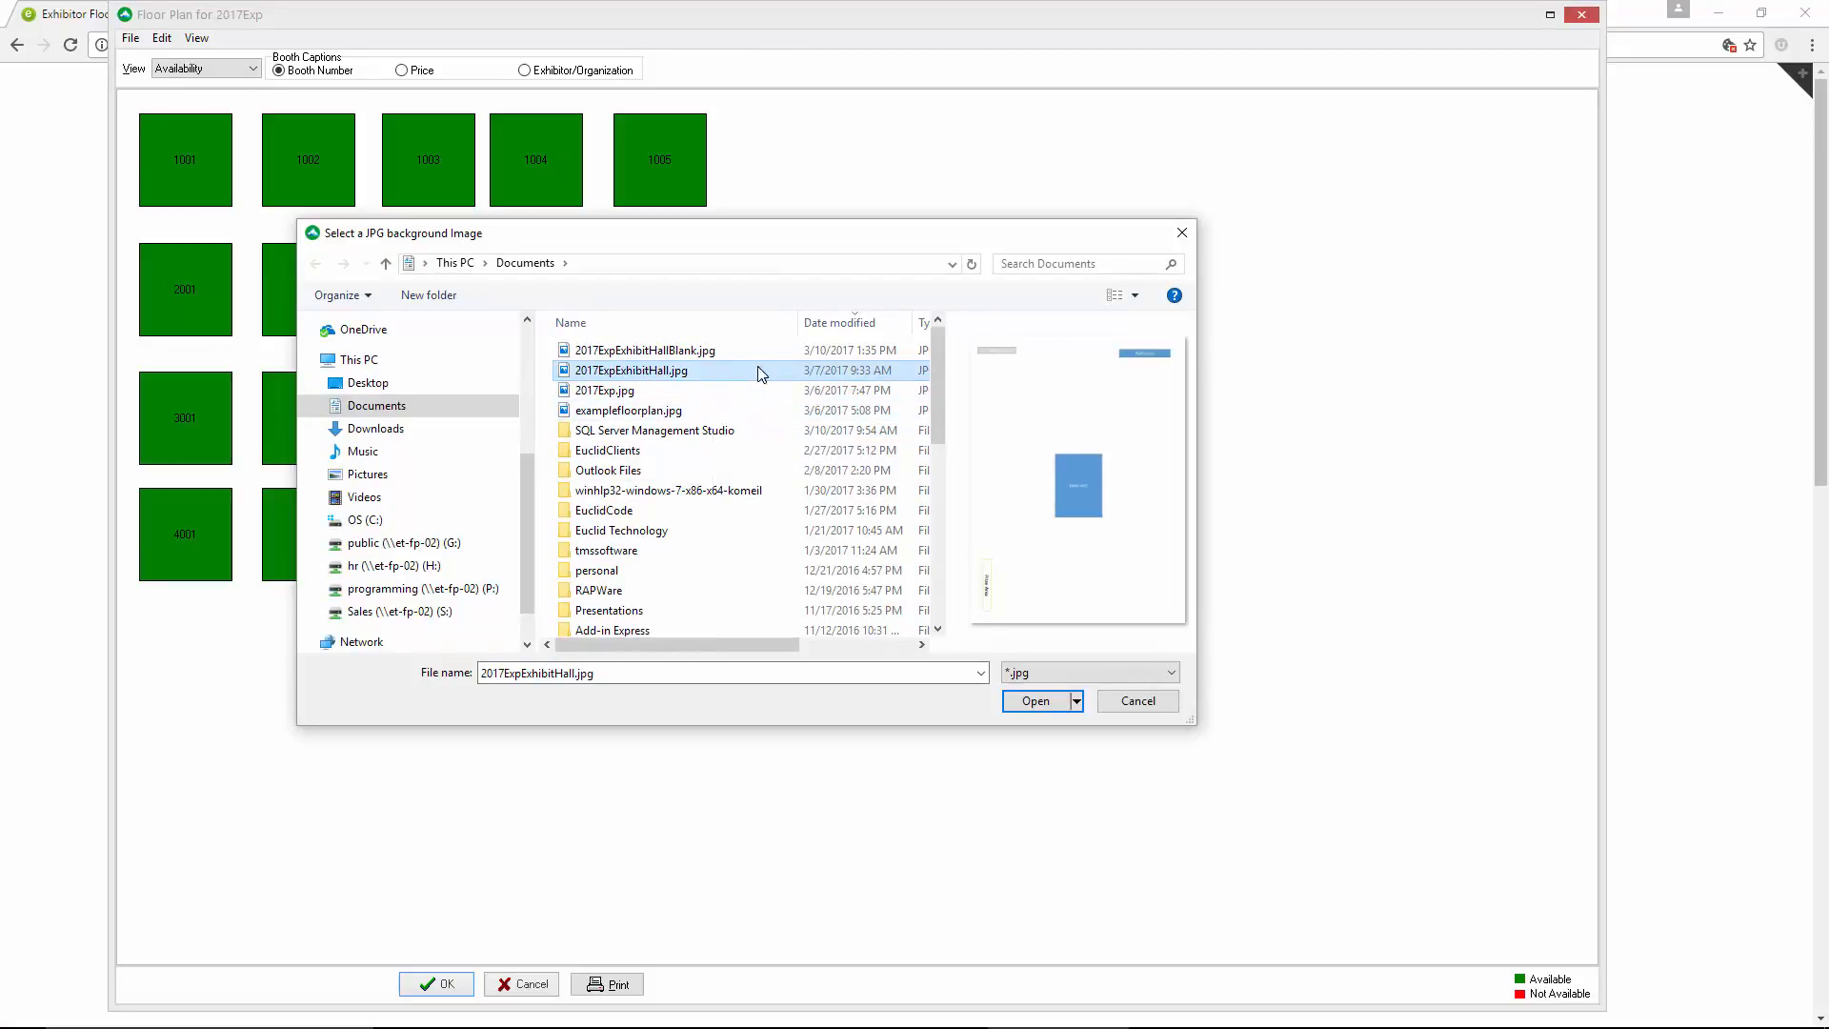
{"action": "left_click", "coordinate": [1036, 703]}
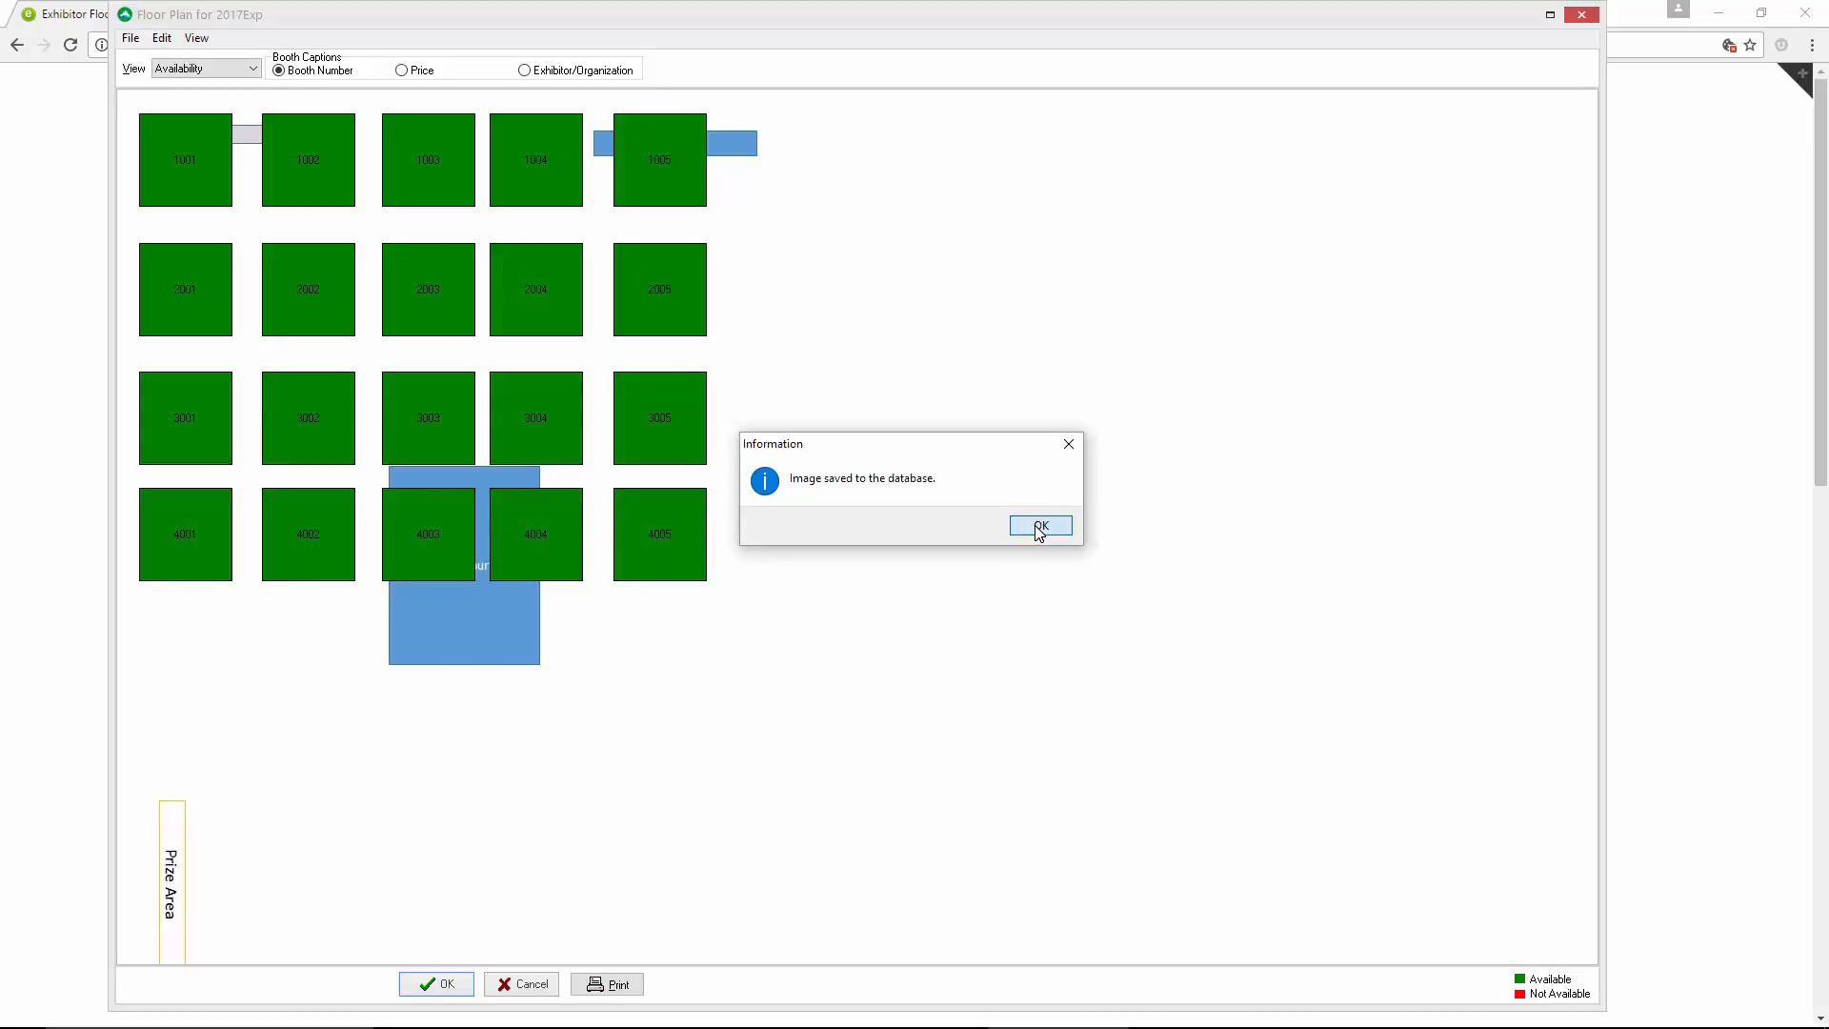
{"action": "left_click", "coordinate": [1040, 529]}
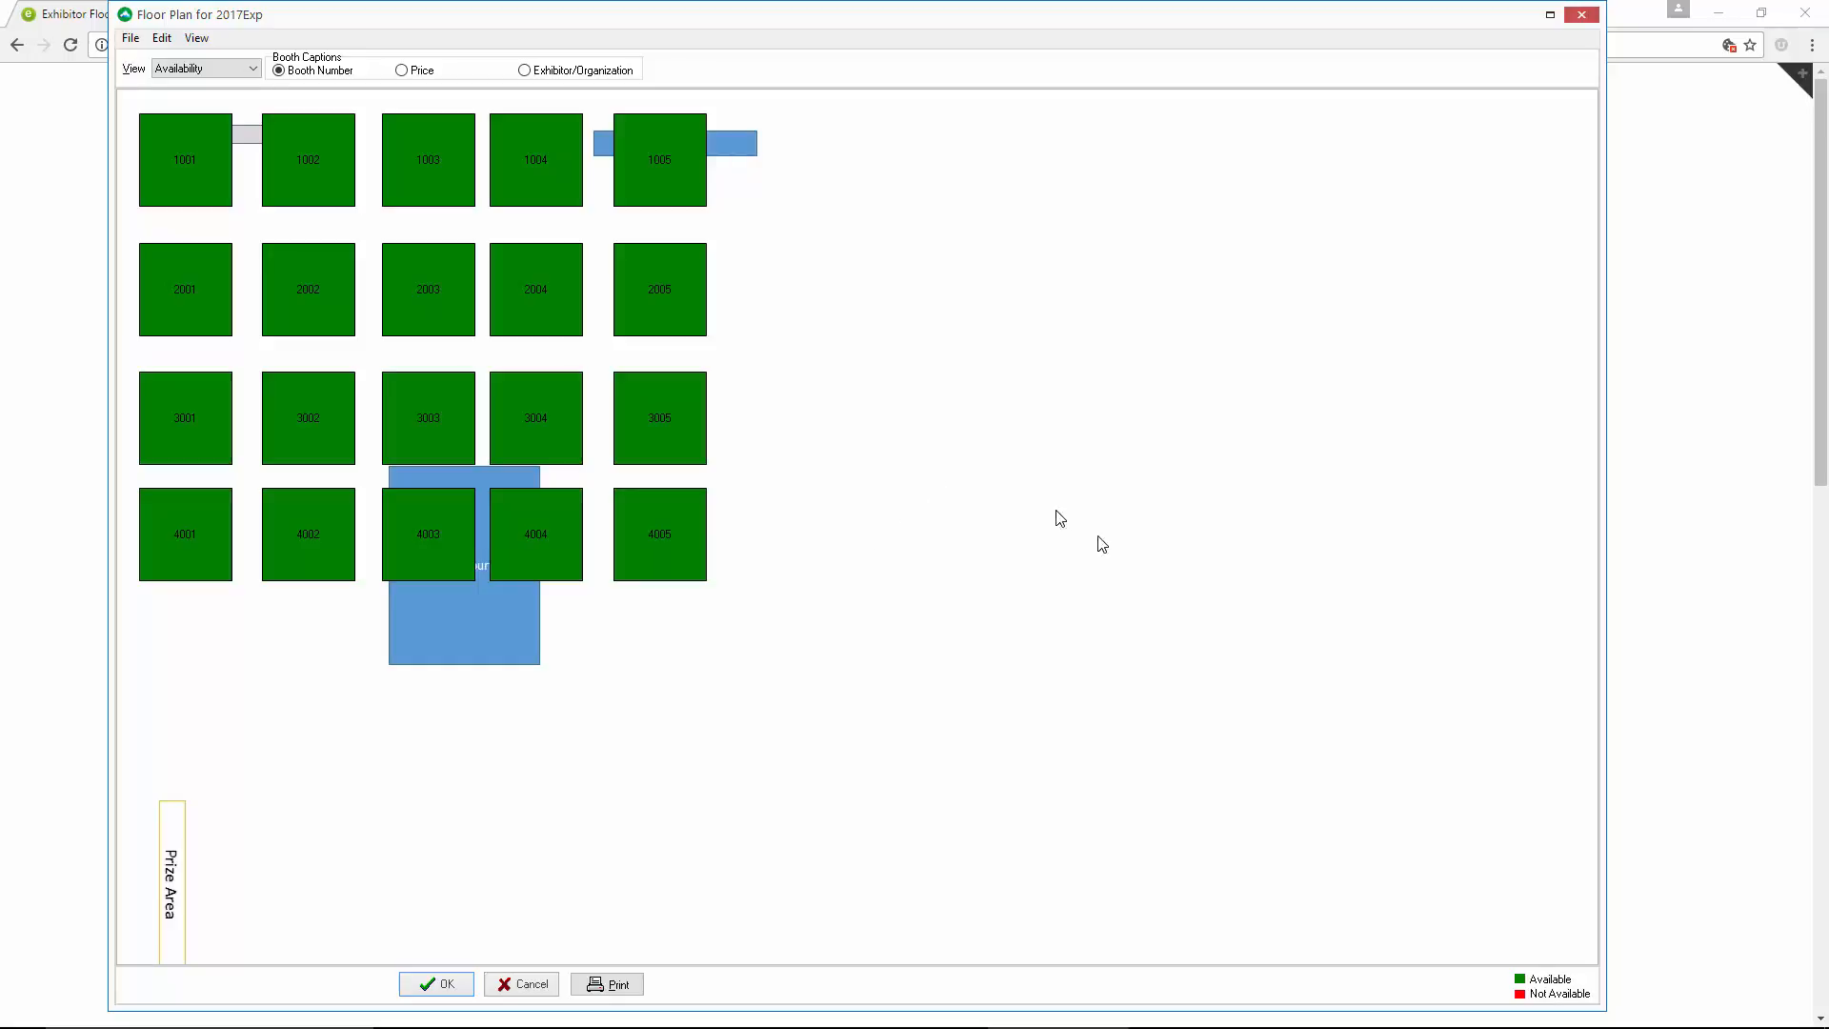
Make all booths smaller in several increments so they clear the Food Court and Bathrooms areas of the background
{"action": "left_click", "coordinate": [163, 39]}
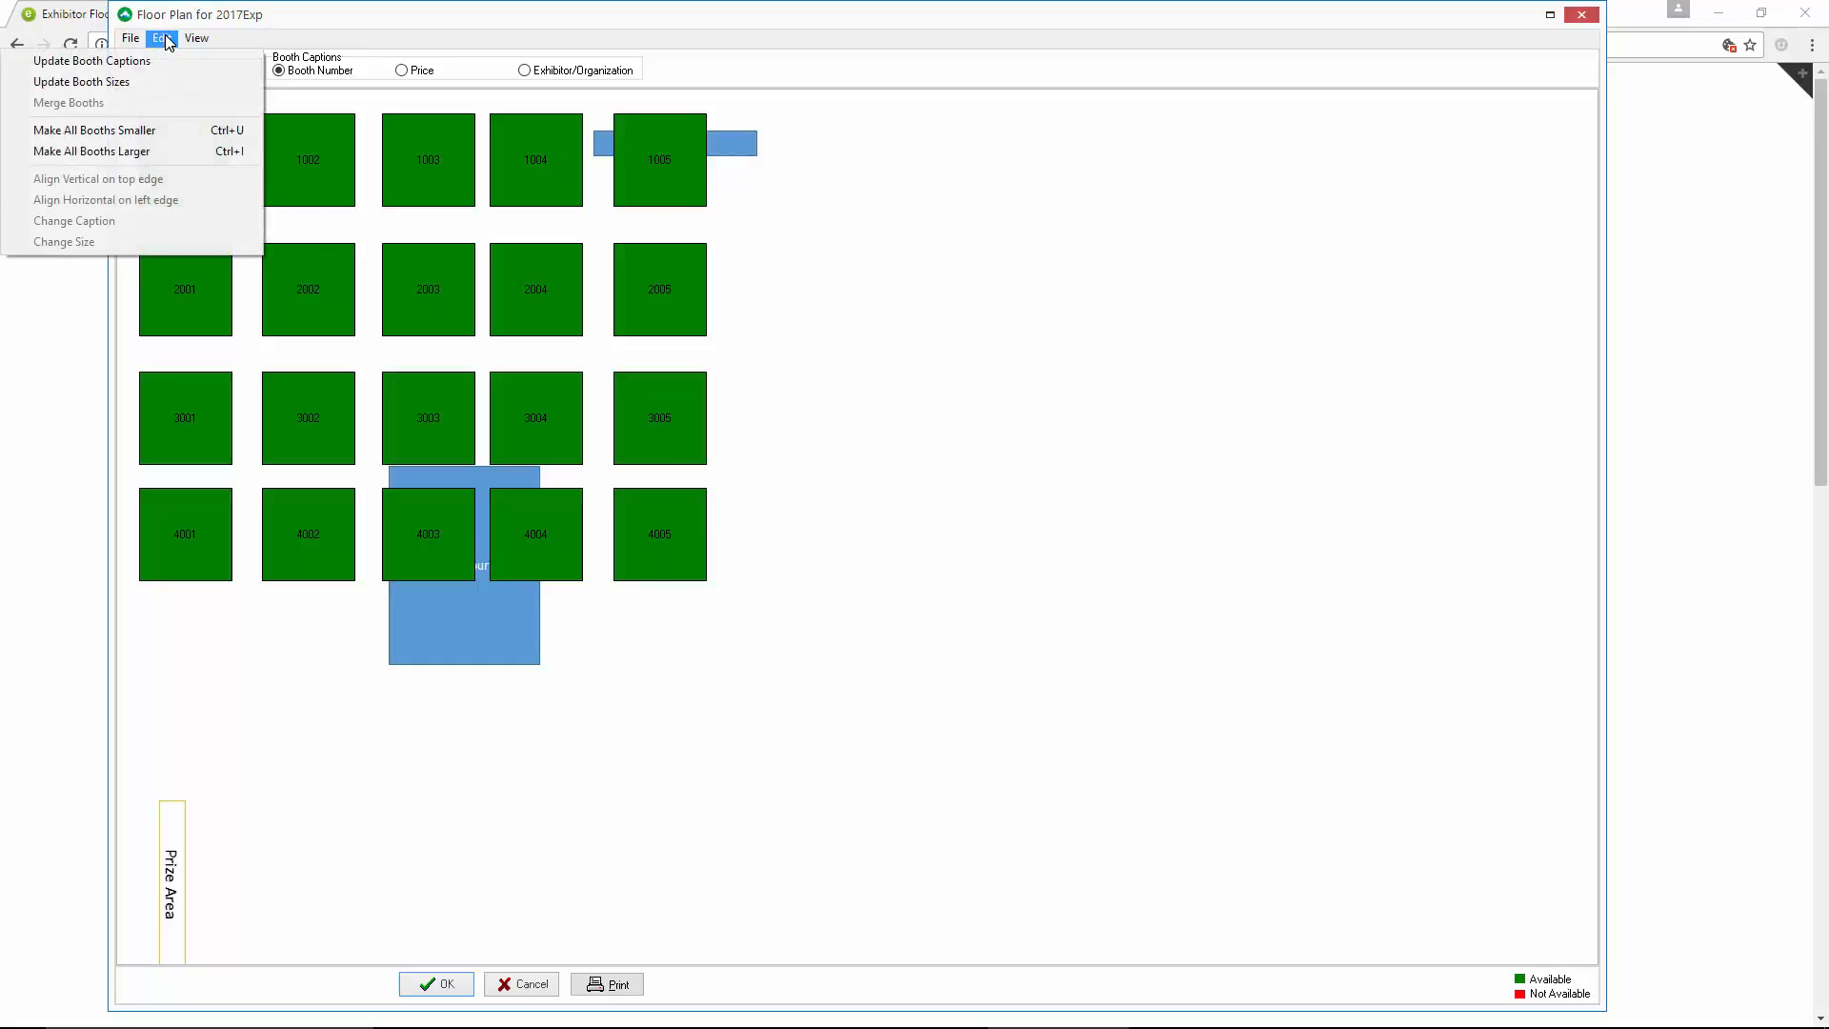
{"action": "left_click", "coordinate": [162, 131]}
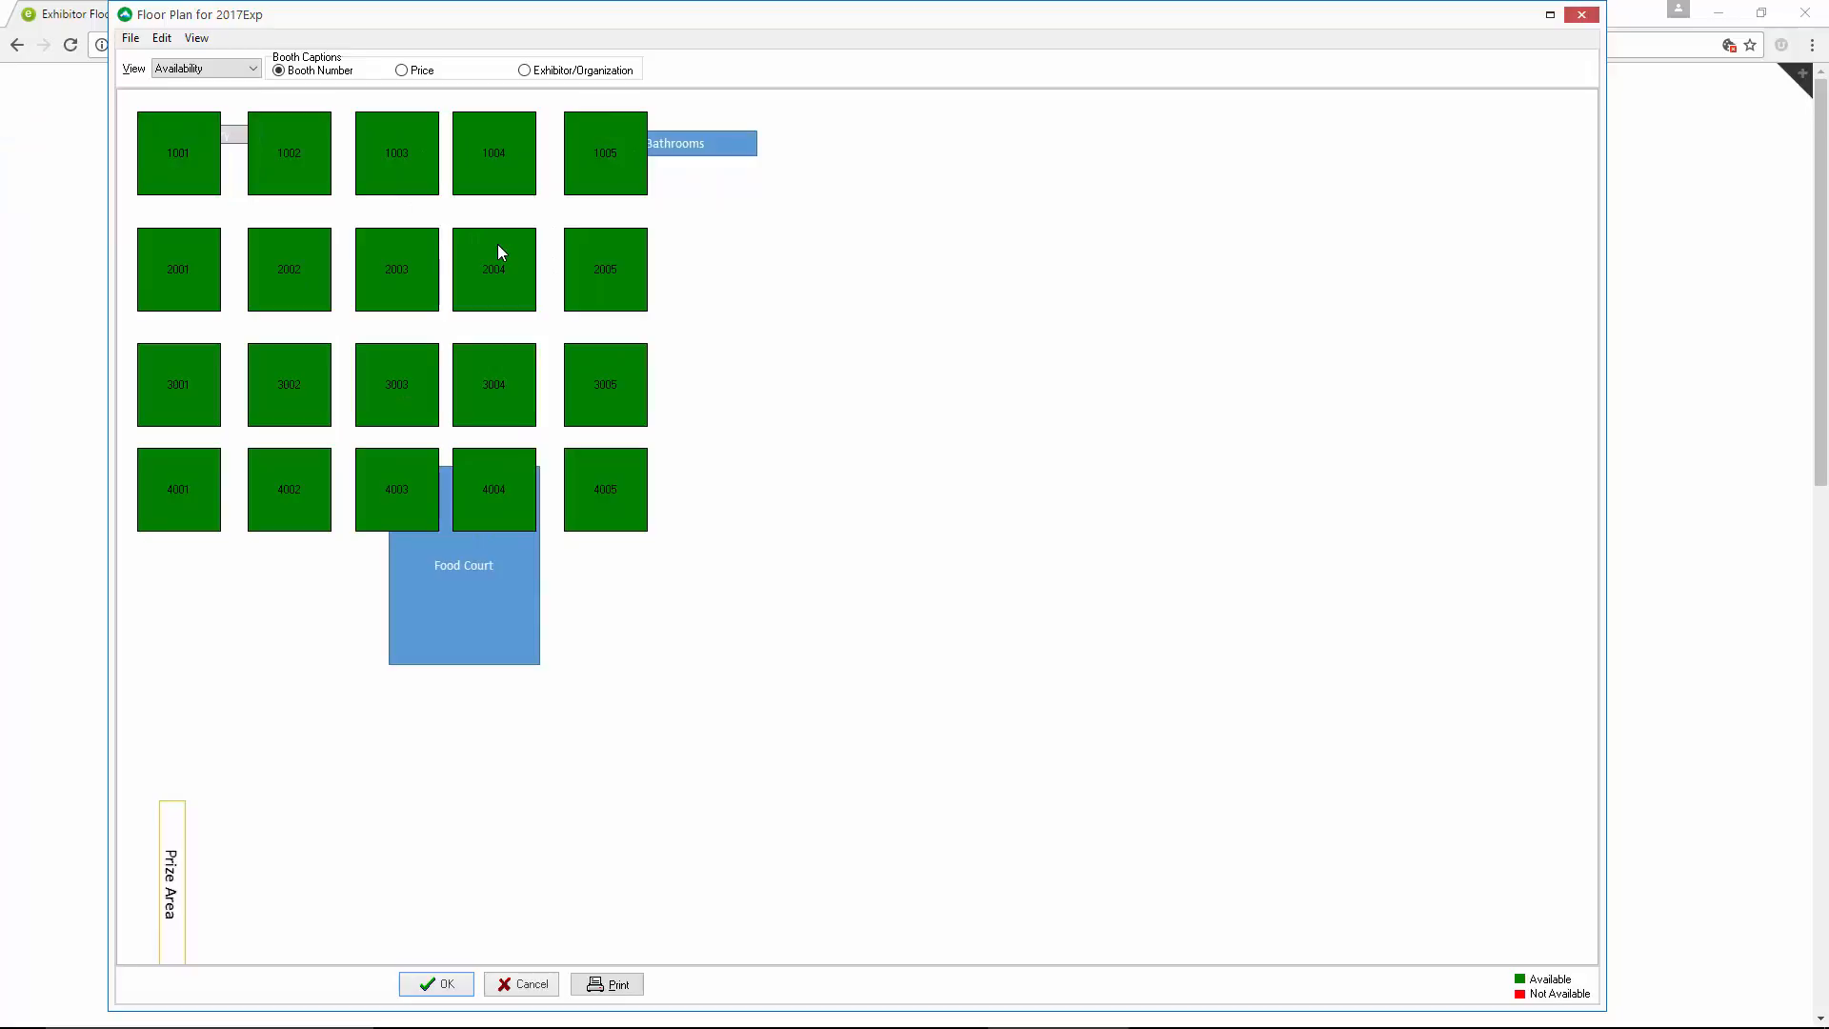
{"action": "key", "text": "ctrl+s"}
{"action": "key", "text": "ctrl+s"}
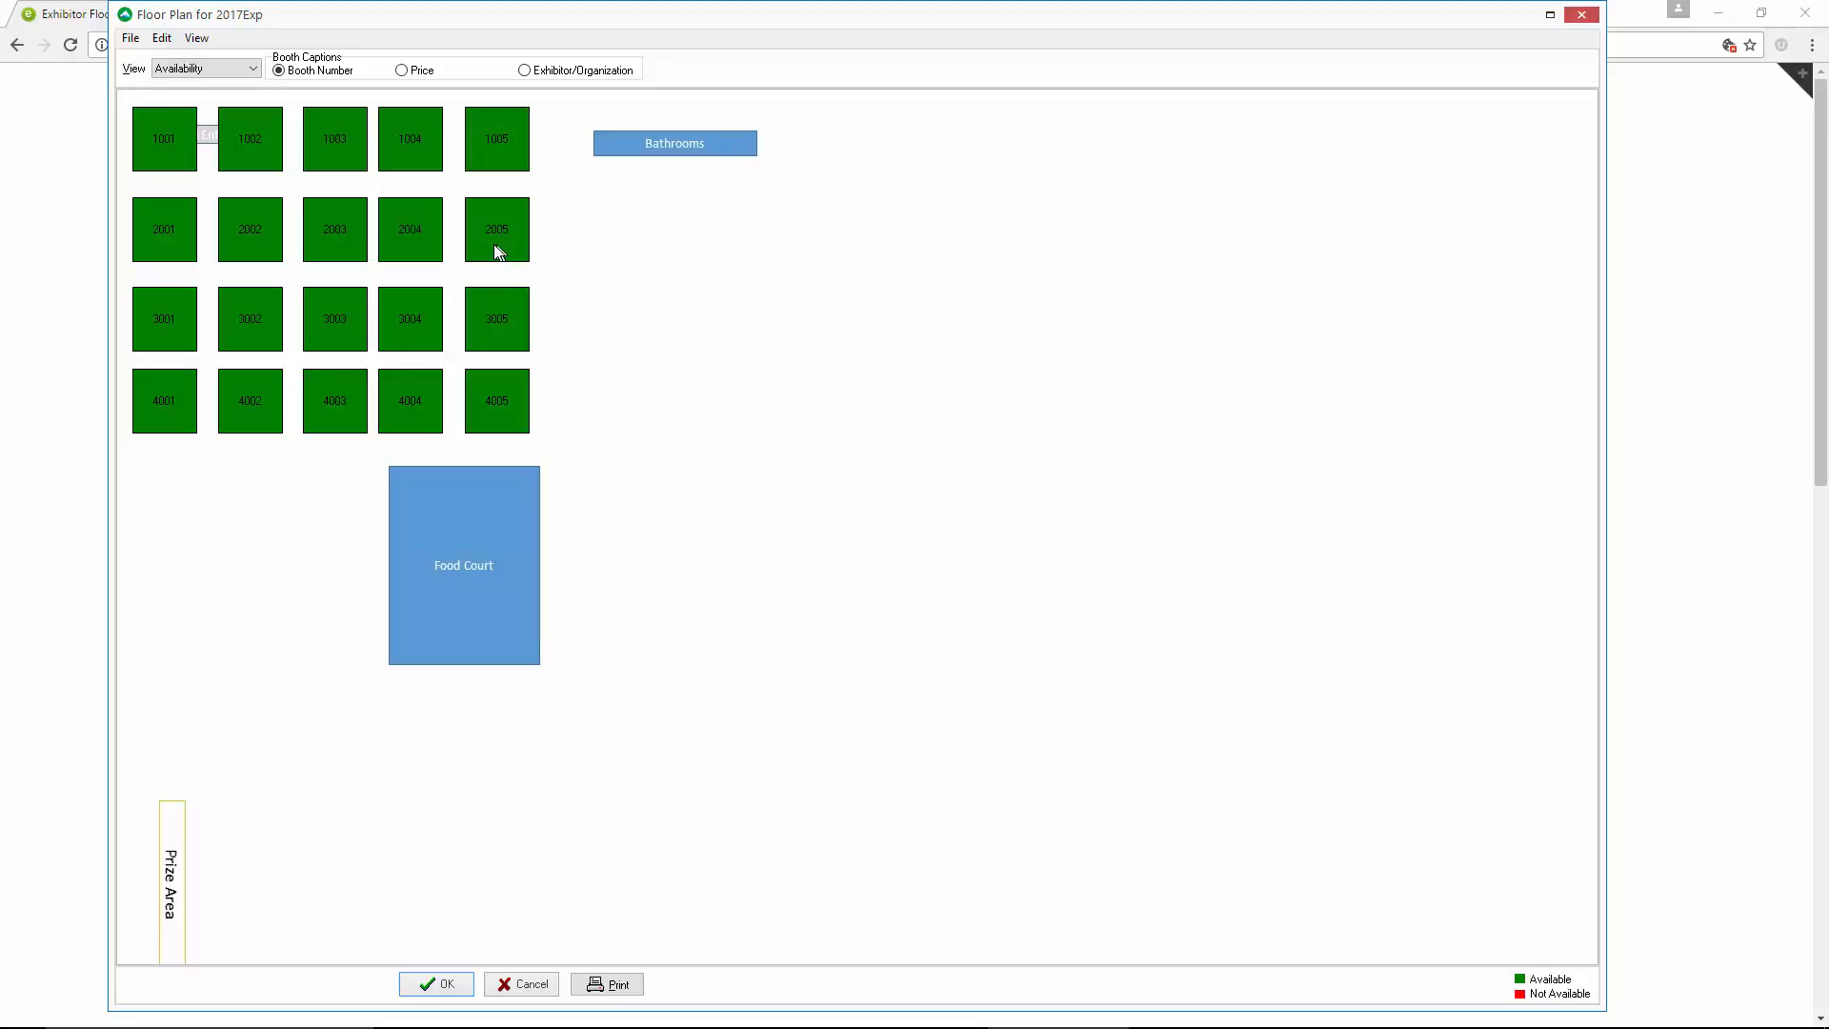
Publish the floor plan with its hall background image and resized booths
{"action": "left_click", "coordinate": [131, 39]}
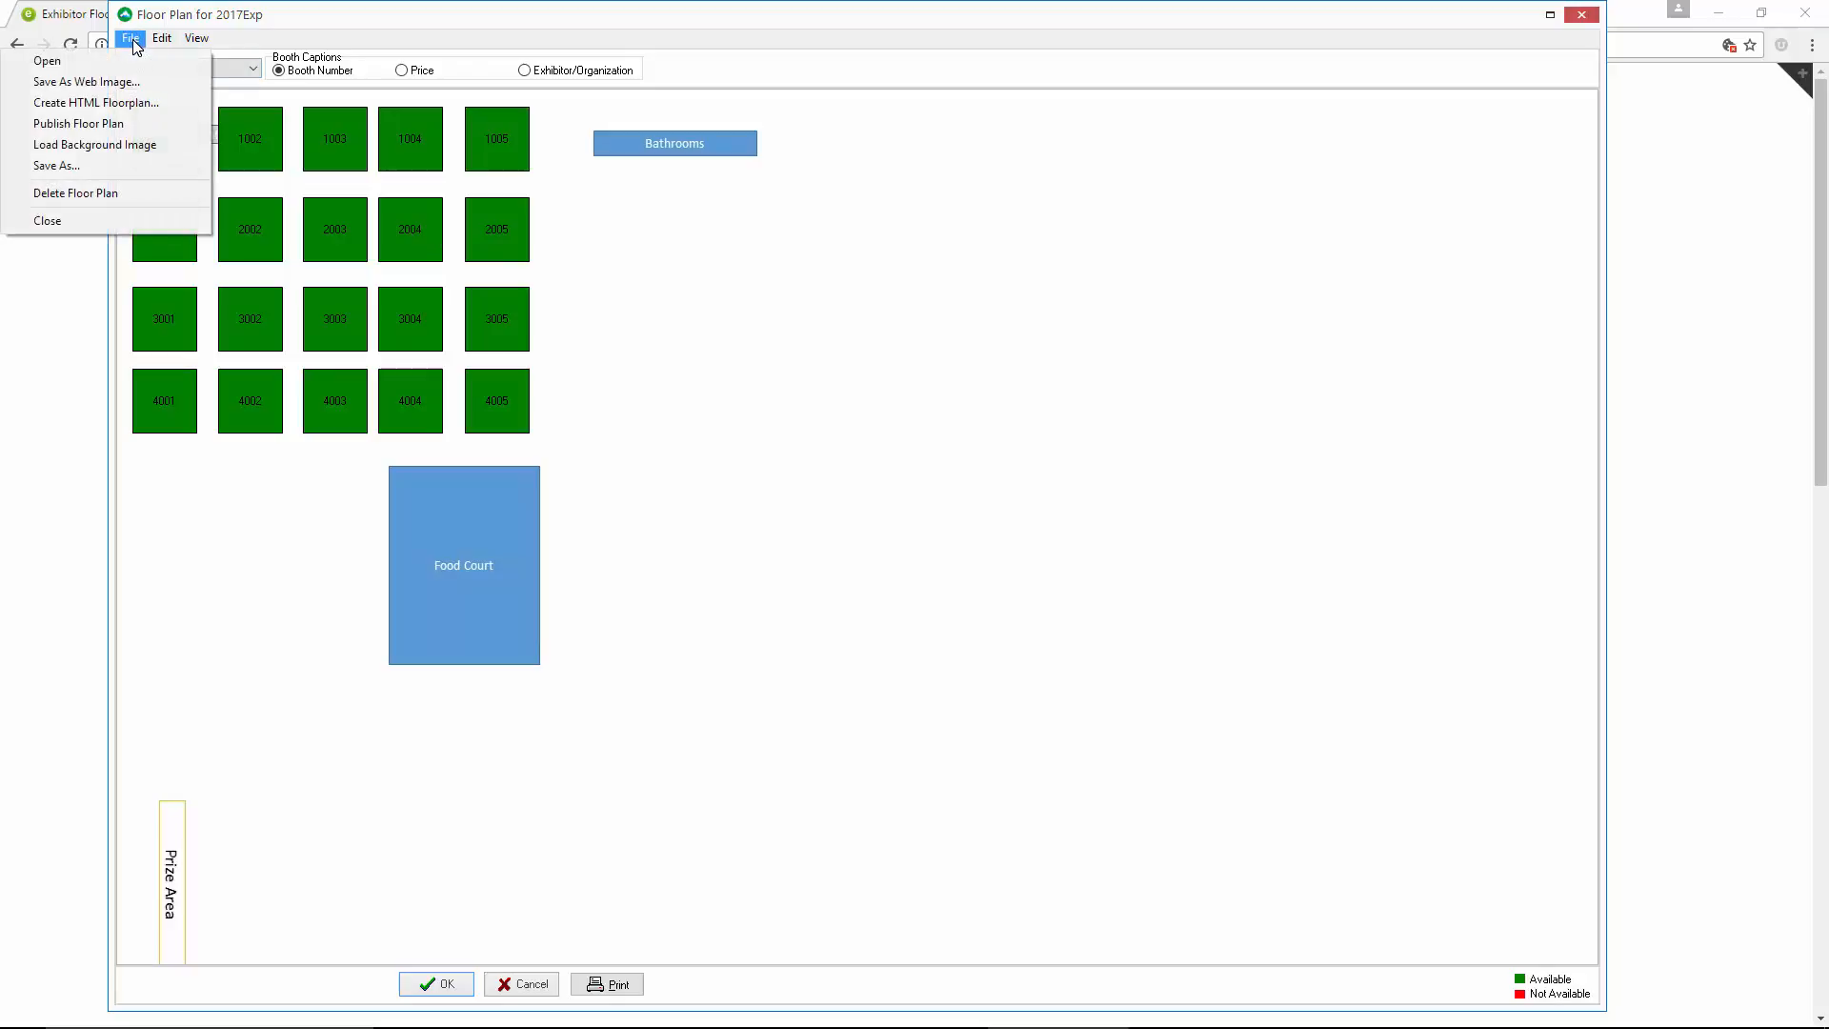
{"action": "left_click", "coordinate": [152, 124]}
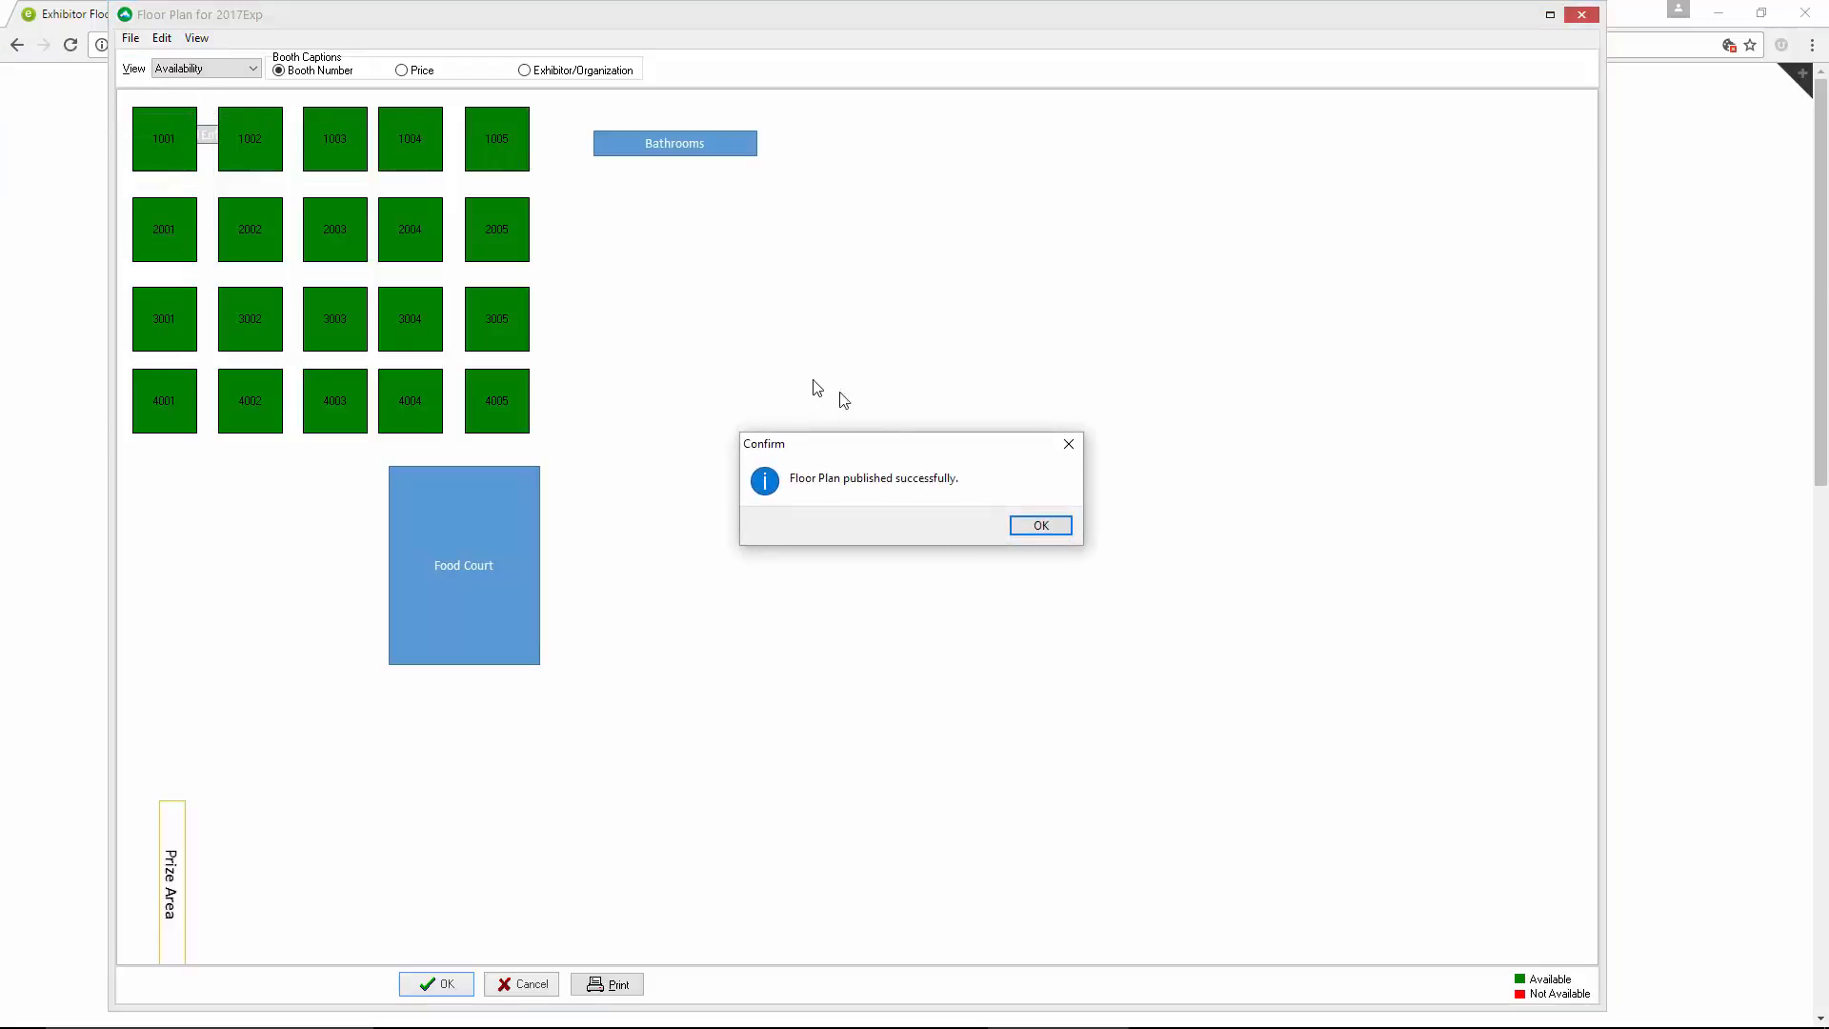
{"action": "left_click", "coordinate": [1035, 533]}
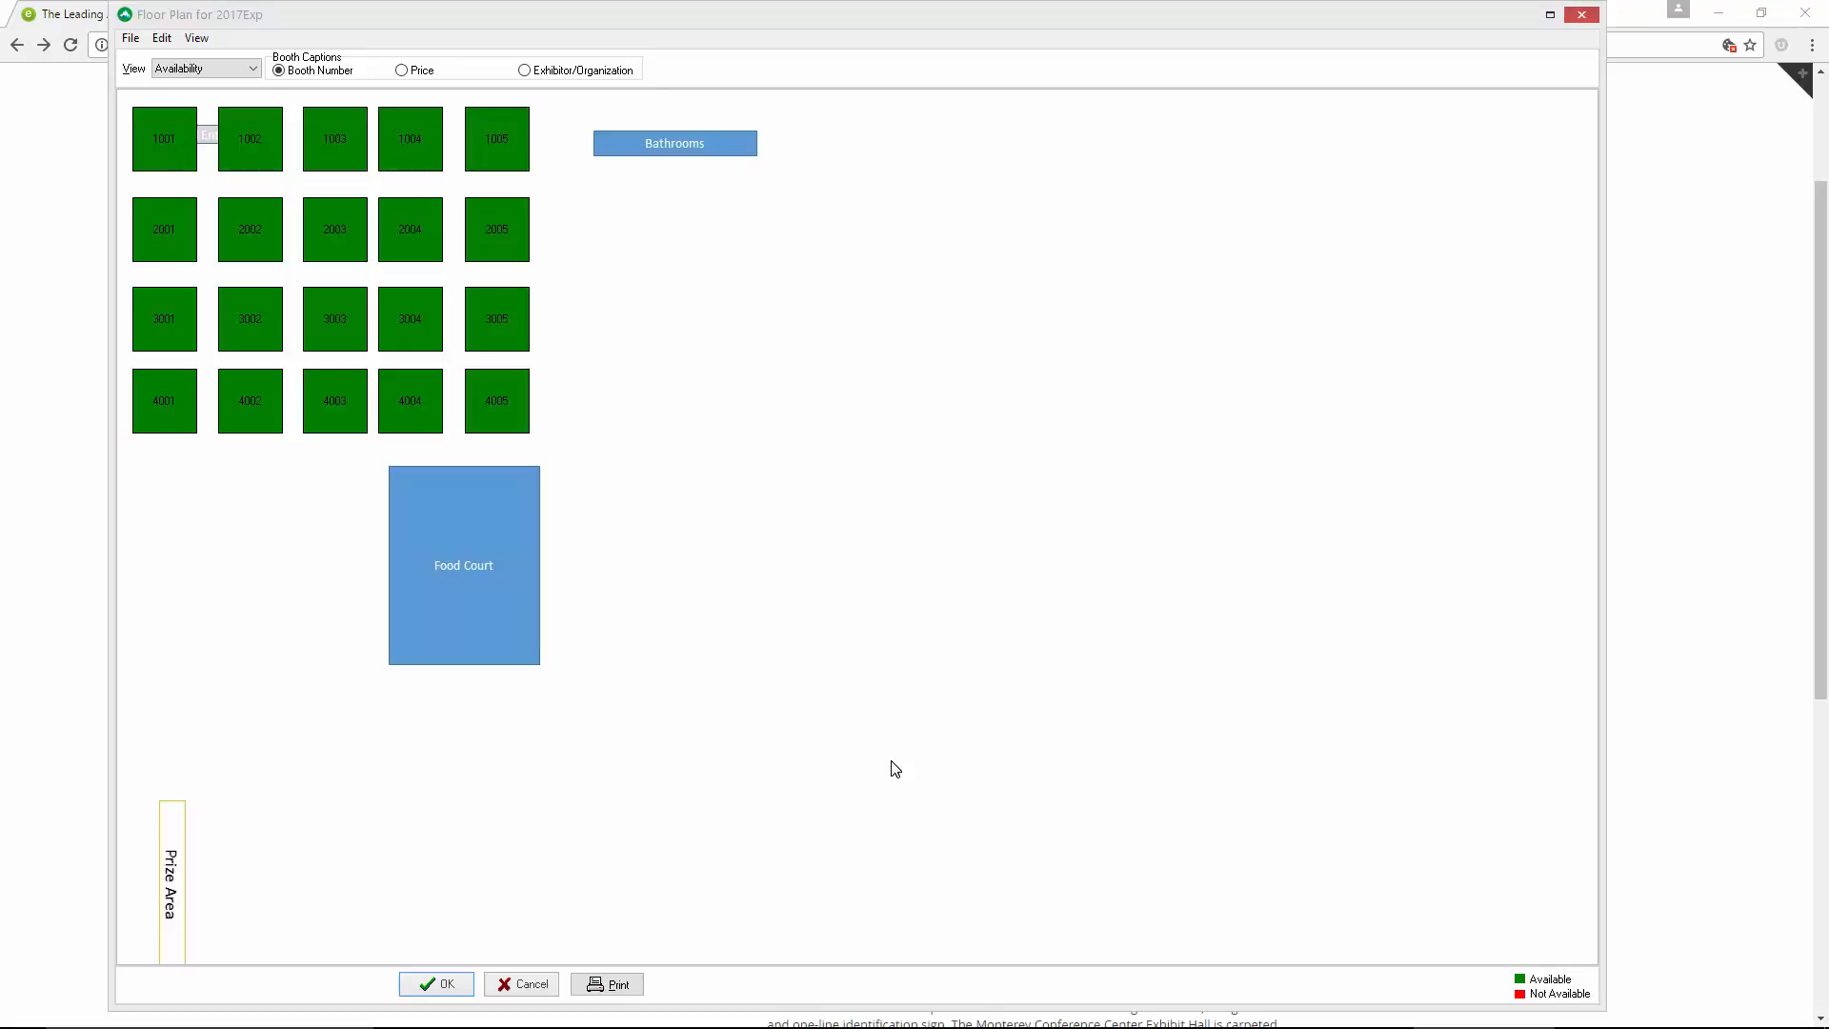
Check the published booths against the hall background on the website's exhibitor signup page, and return to the ClearVantage floor plan
{"action": "left_click", "coordinate": [1708, 466]}
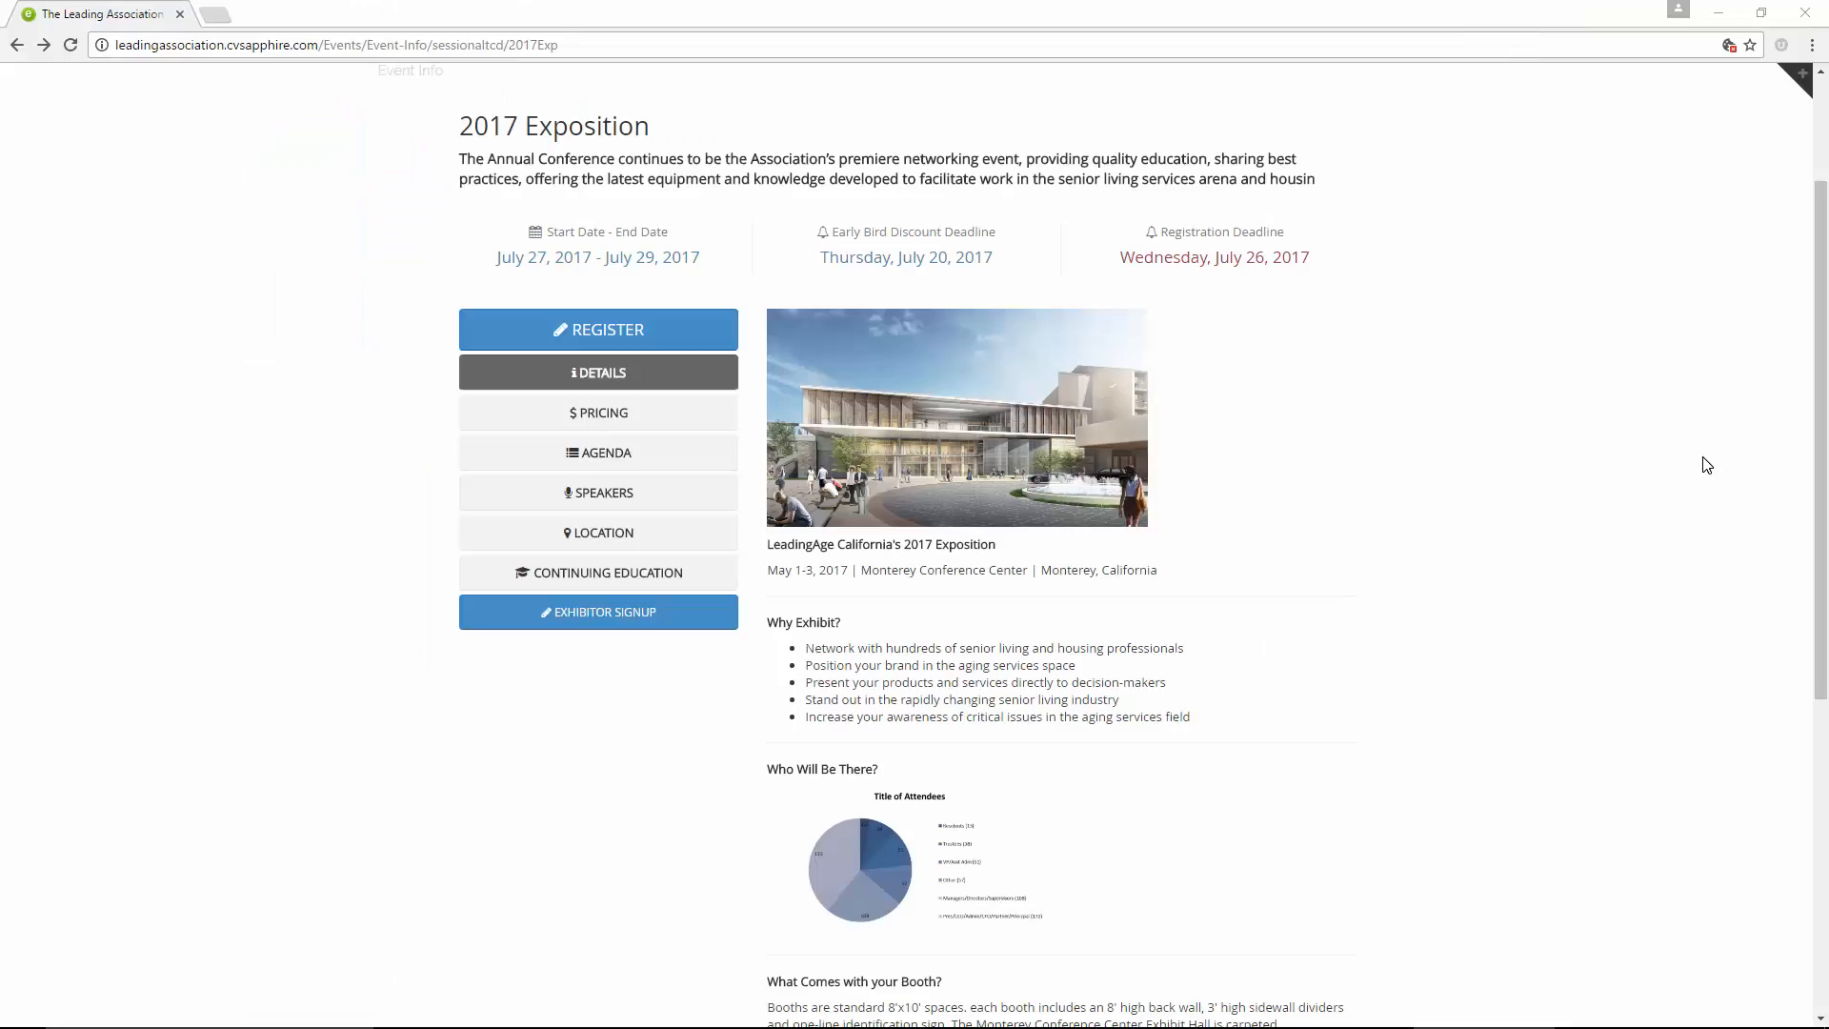
{"action": "left_click", "coordinate": [652, 624]}
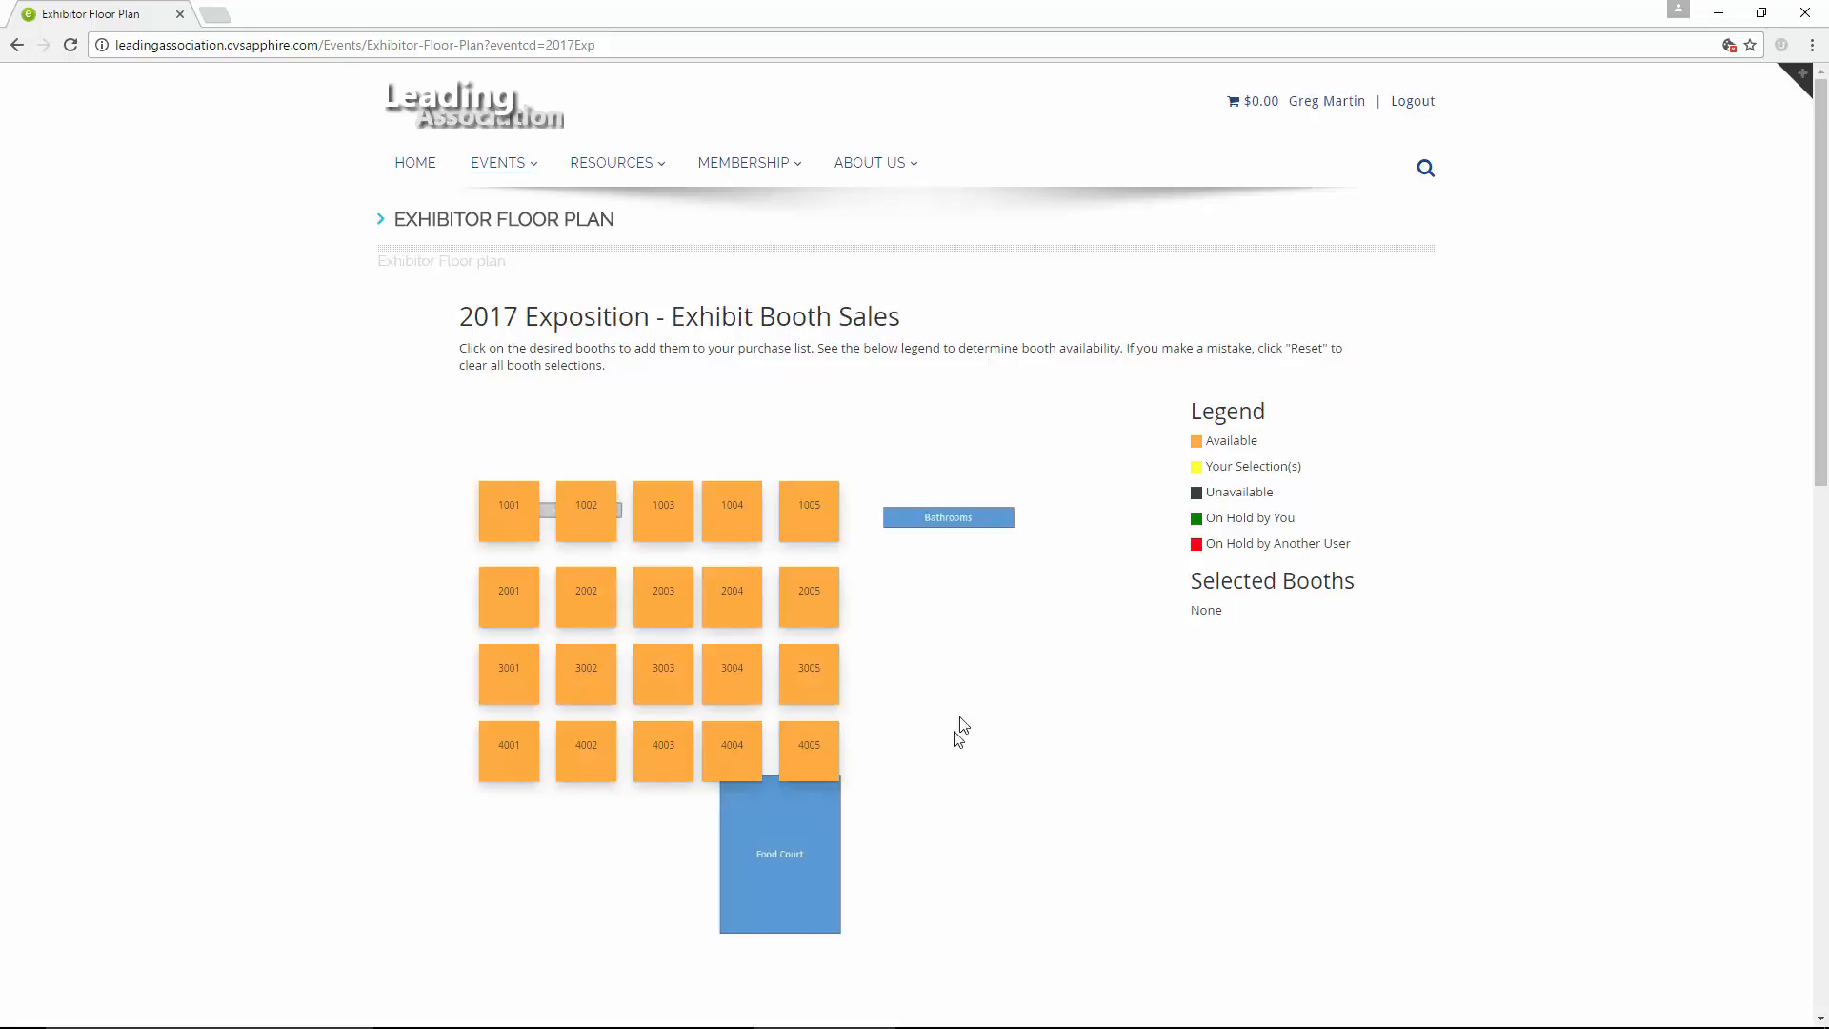
{"action": "mouse_move", "coordinate": [1096, 1024]}
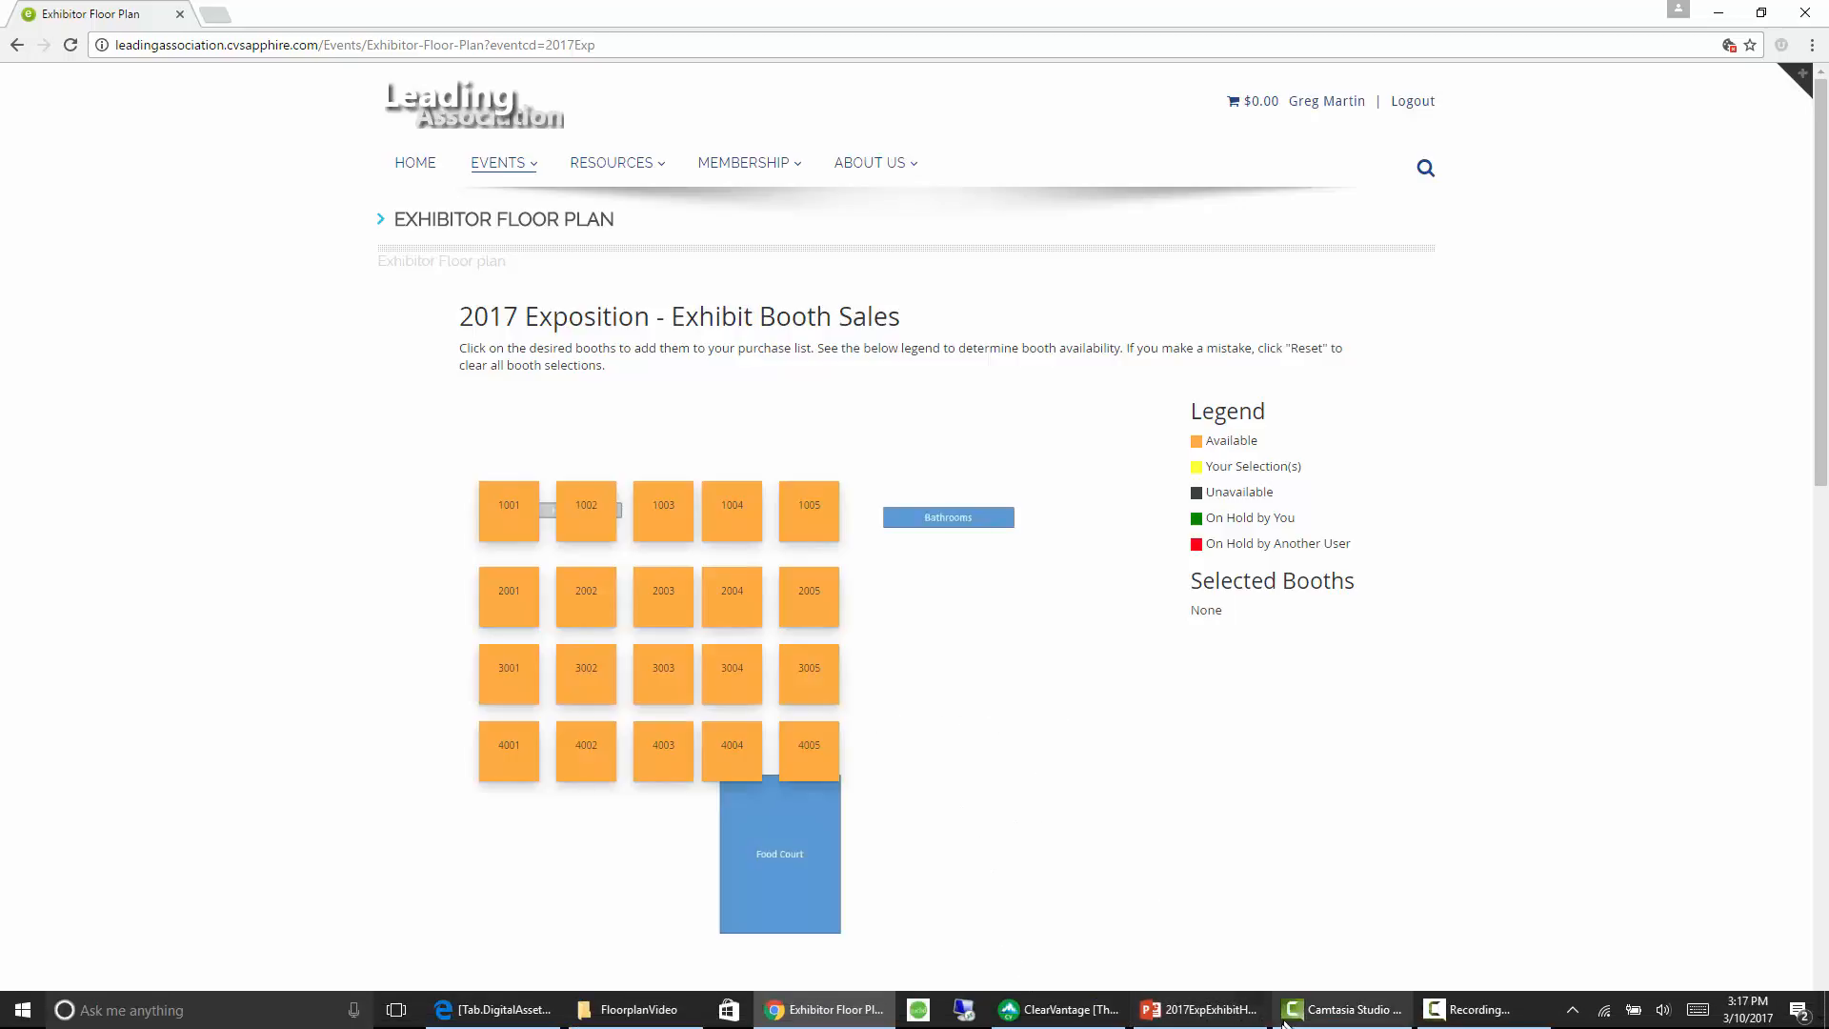
{"action": "left_click", "coordinate": [1074, 1018]}
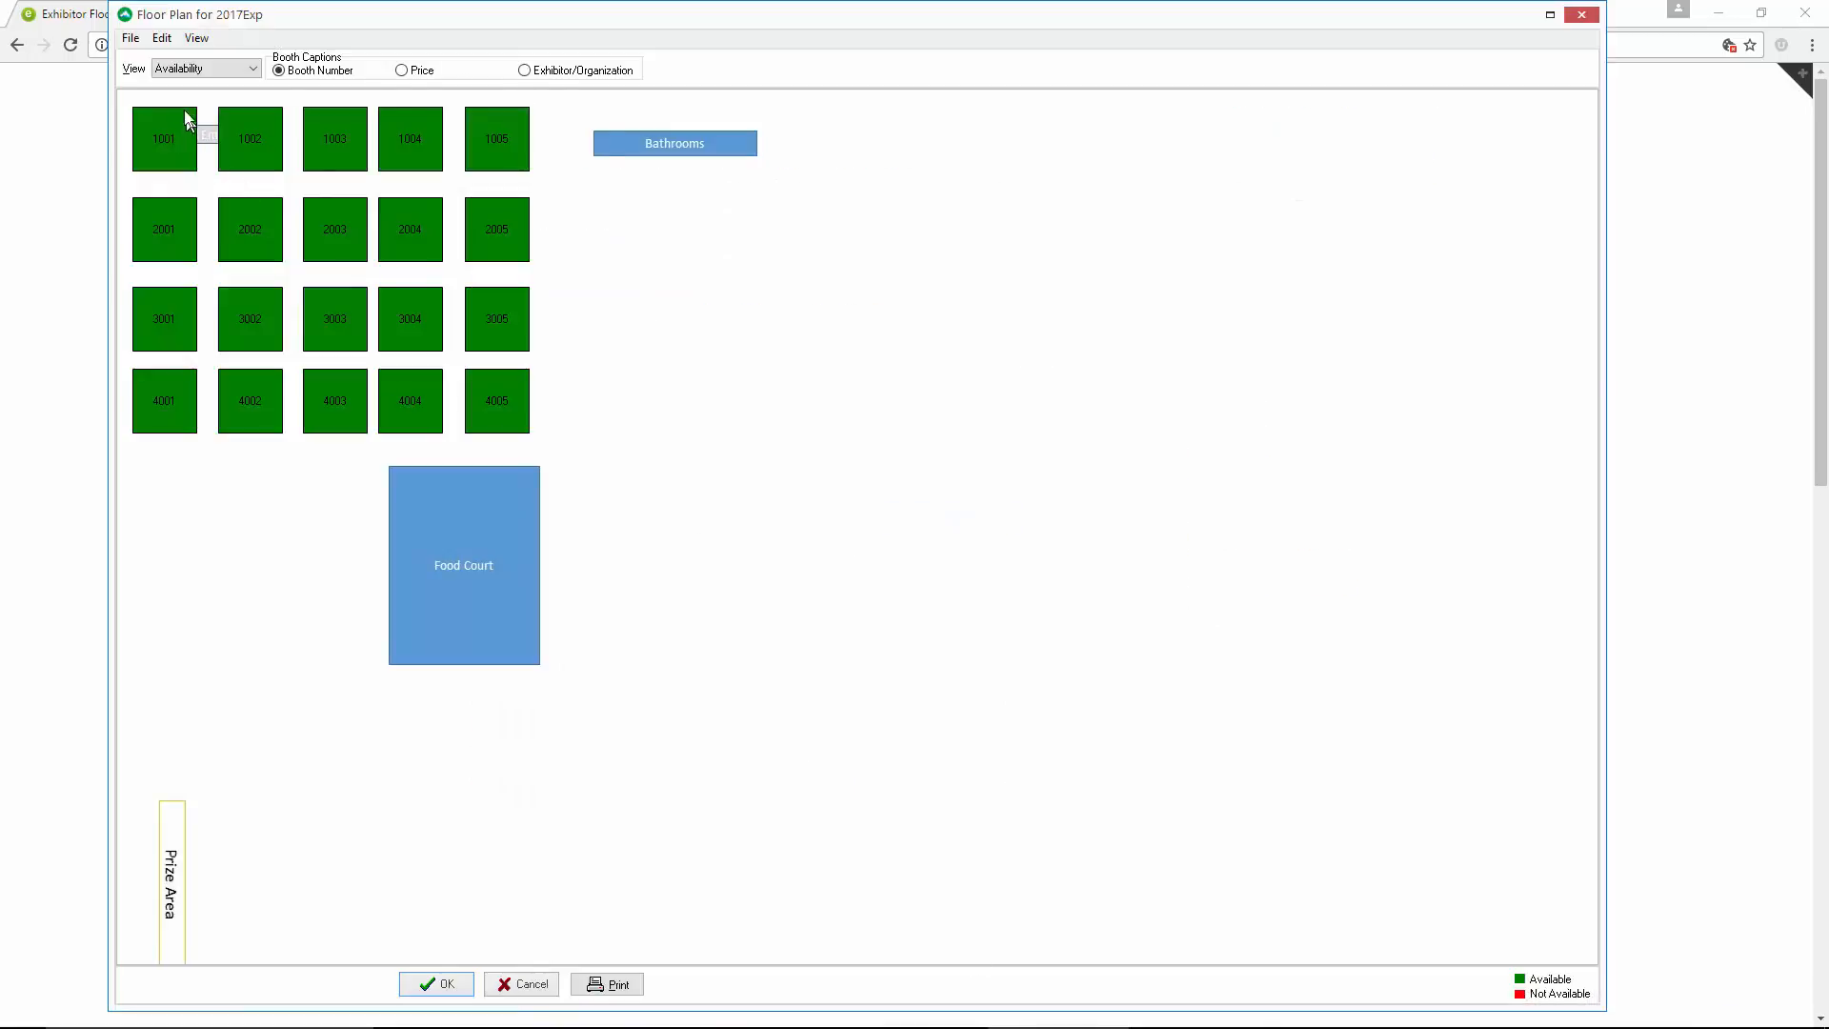
Make all booths smaller, and move booths 1003–4003 and 1005–4005 into one column on the Food Court's right side, below Bathrooms
{"action": "left_click", "coordinate": [160, 40]}
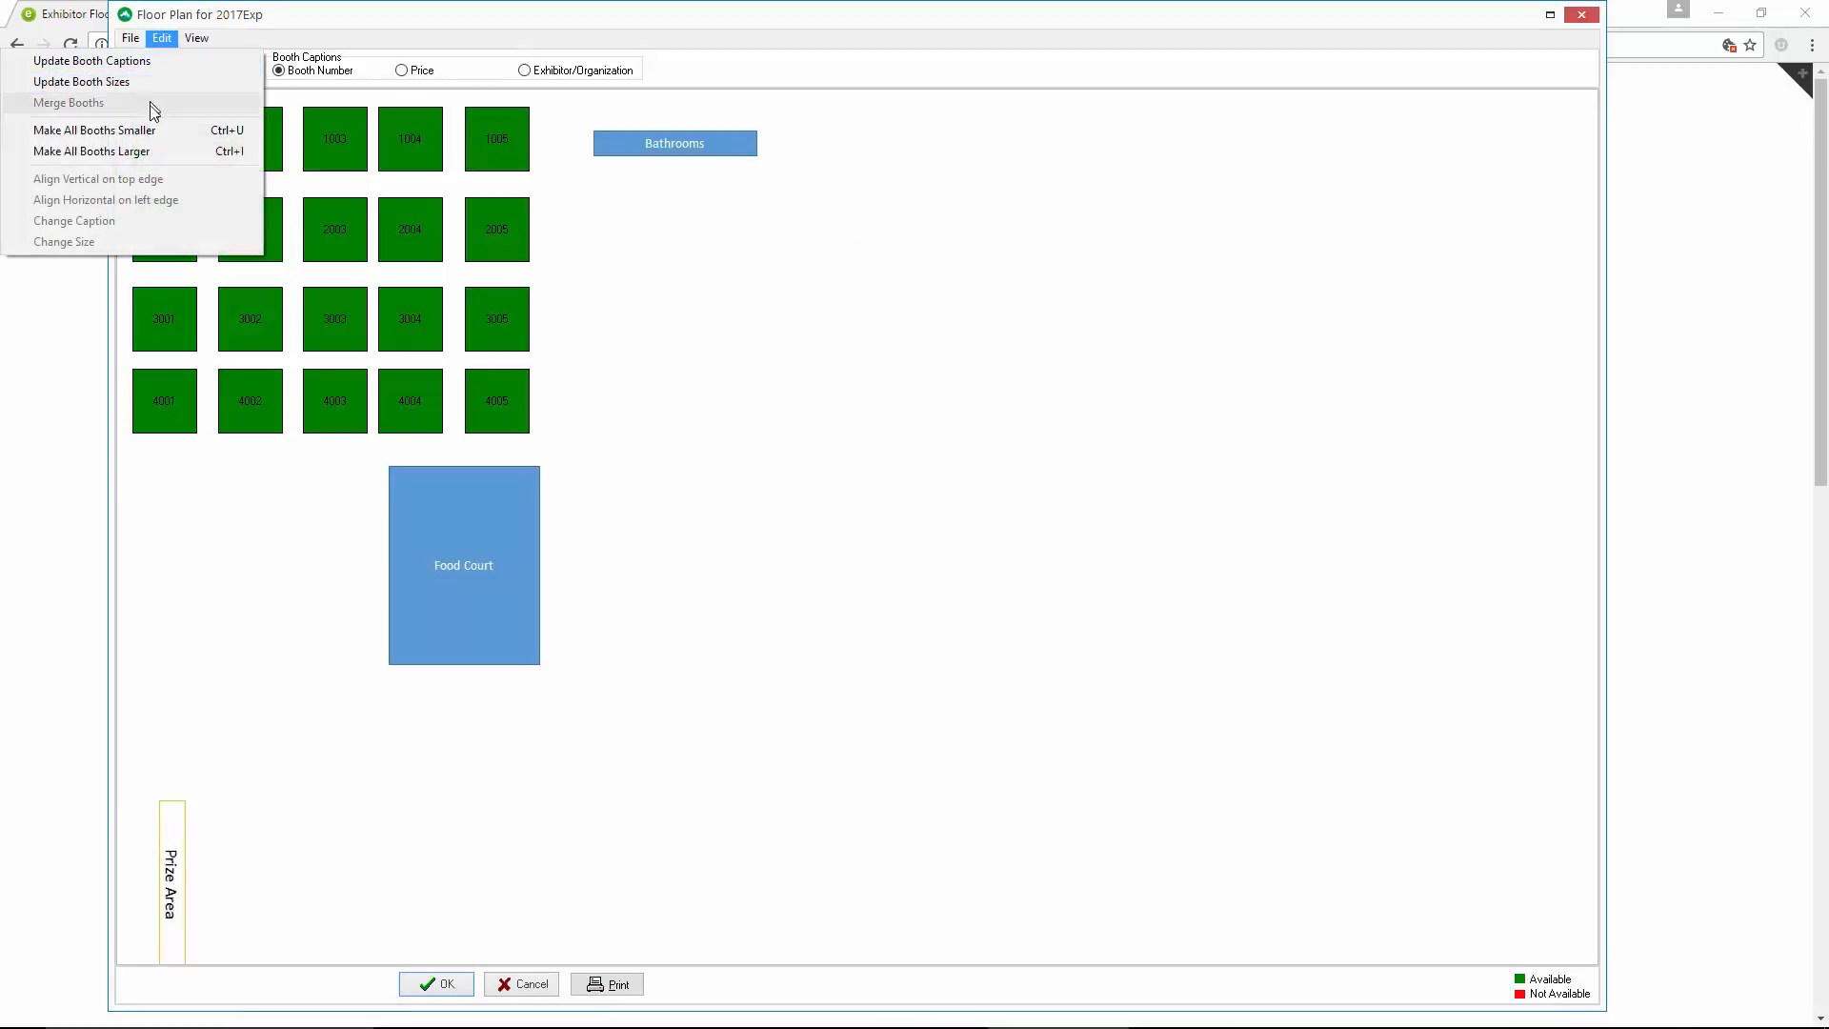
{"action": "left_click", "coordinate": [150, 131]}
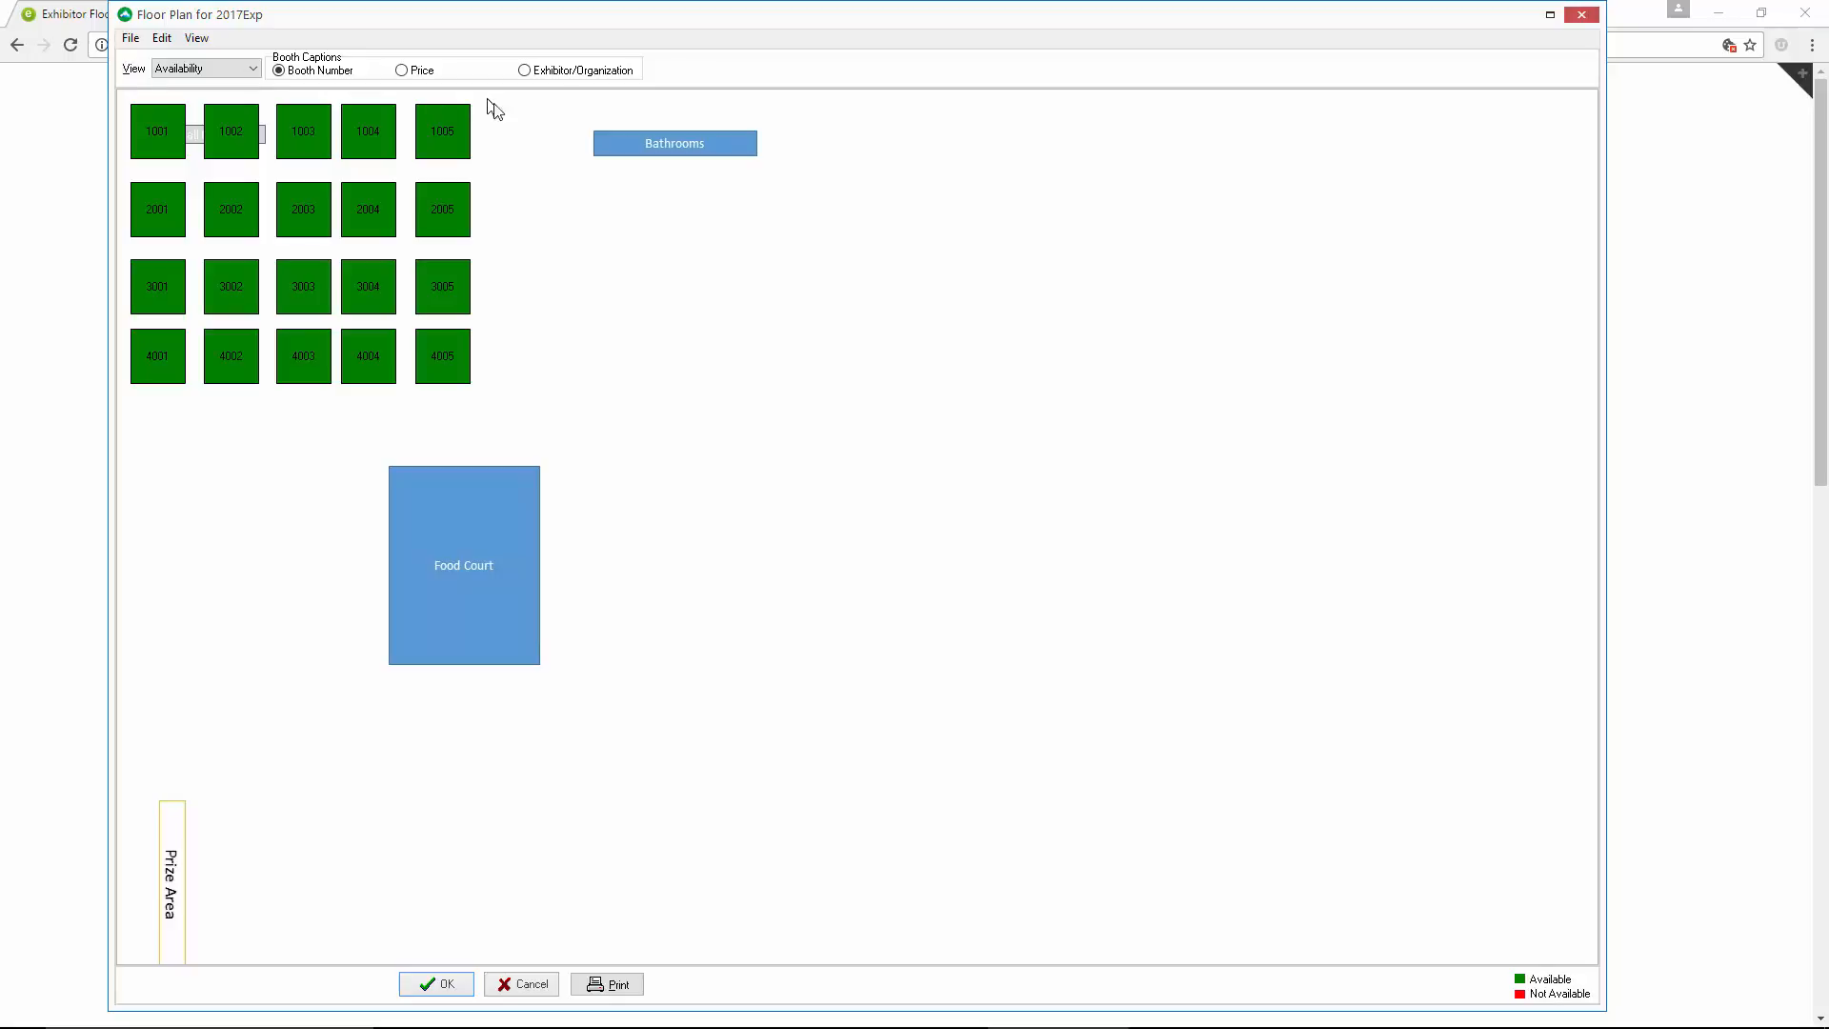
{"action": "left_click", "coordinate": [440, 148]}
{"action": "left_click", "coordinate": [514, 200]}
{"action": "left_click_drag", "start_coordinate": [407, 98], "coordinate": [513, 405]}
{"action": "left_click_drag", "start_coordinate": [427, 121], "coordinate": [731, 599]}
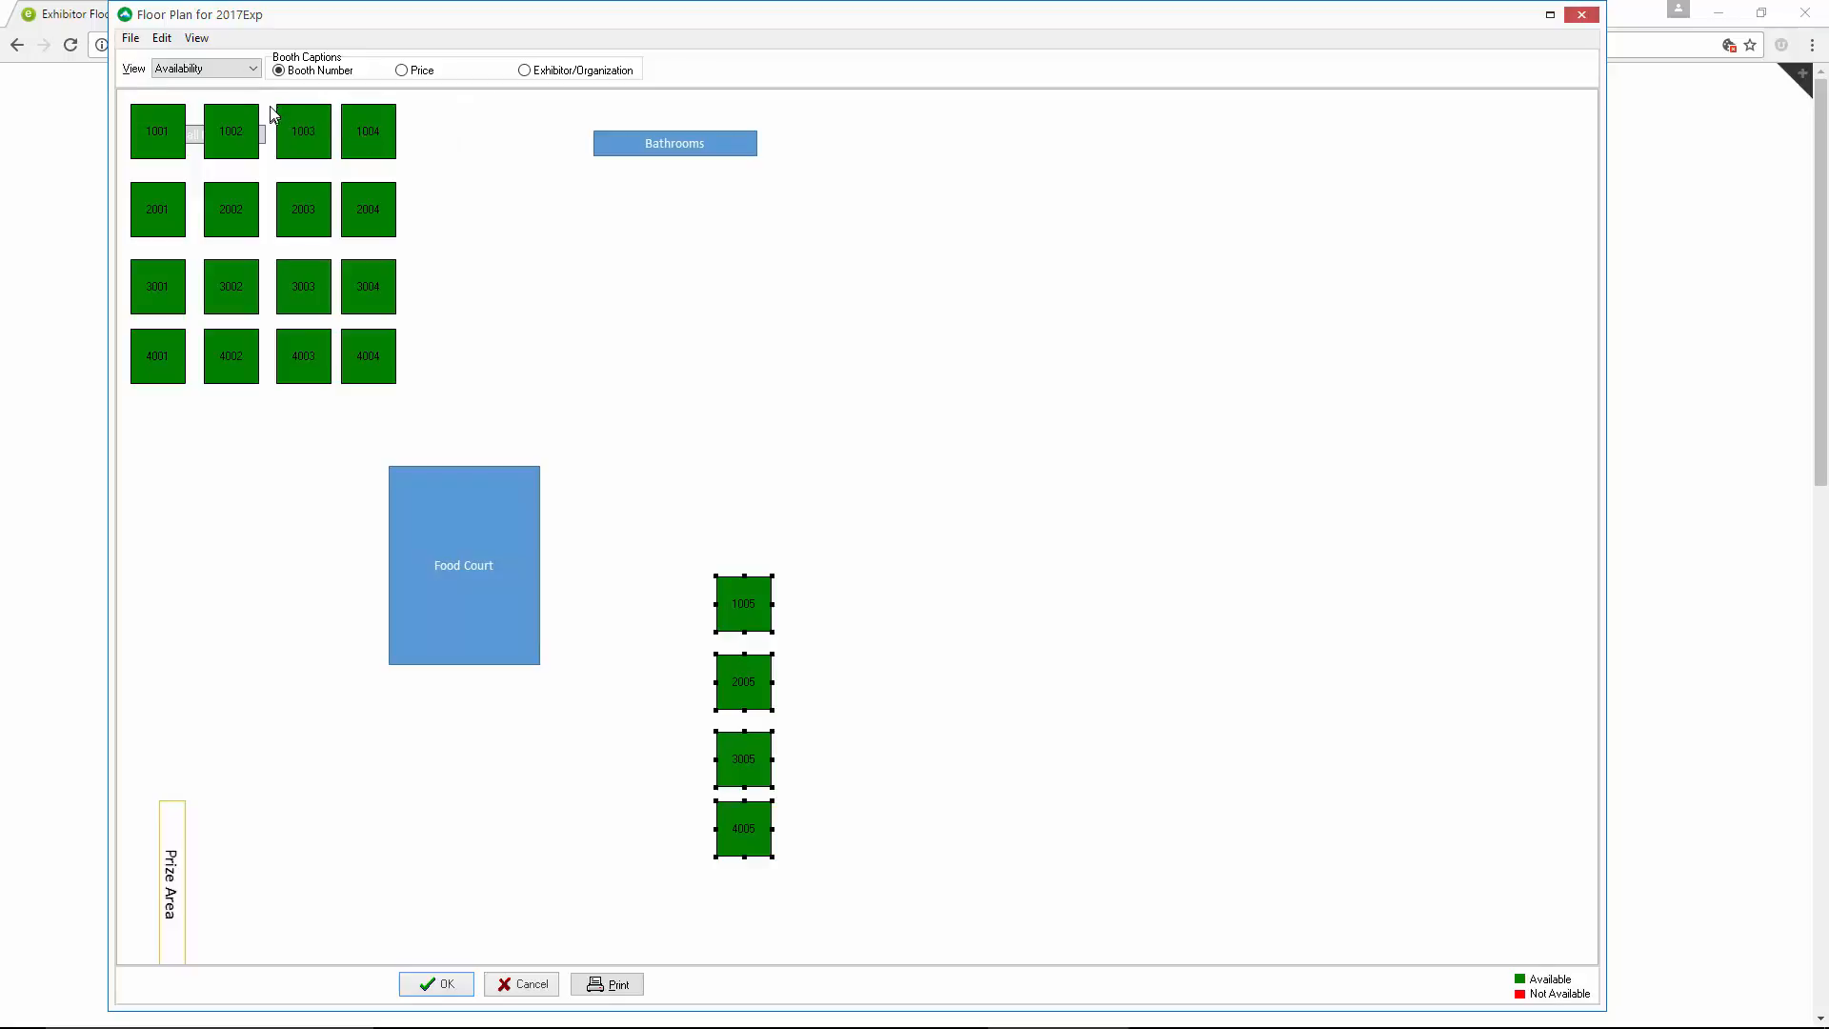
{"action": "left_click_drag", "start_coordinate": [348, 107], "coordinate": [341, 397]}
{"action": "left_click_drag", "start_coordinate": [309, 136], "coordinate": [756, 266]}
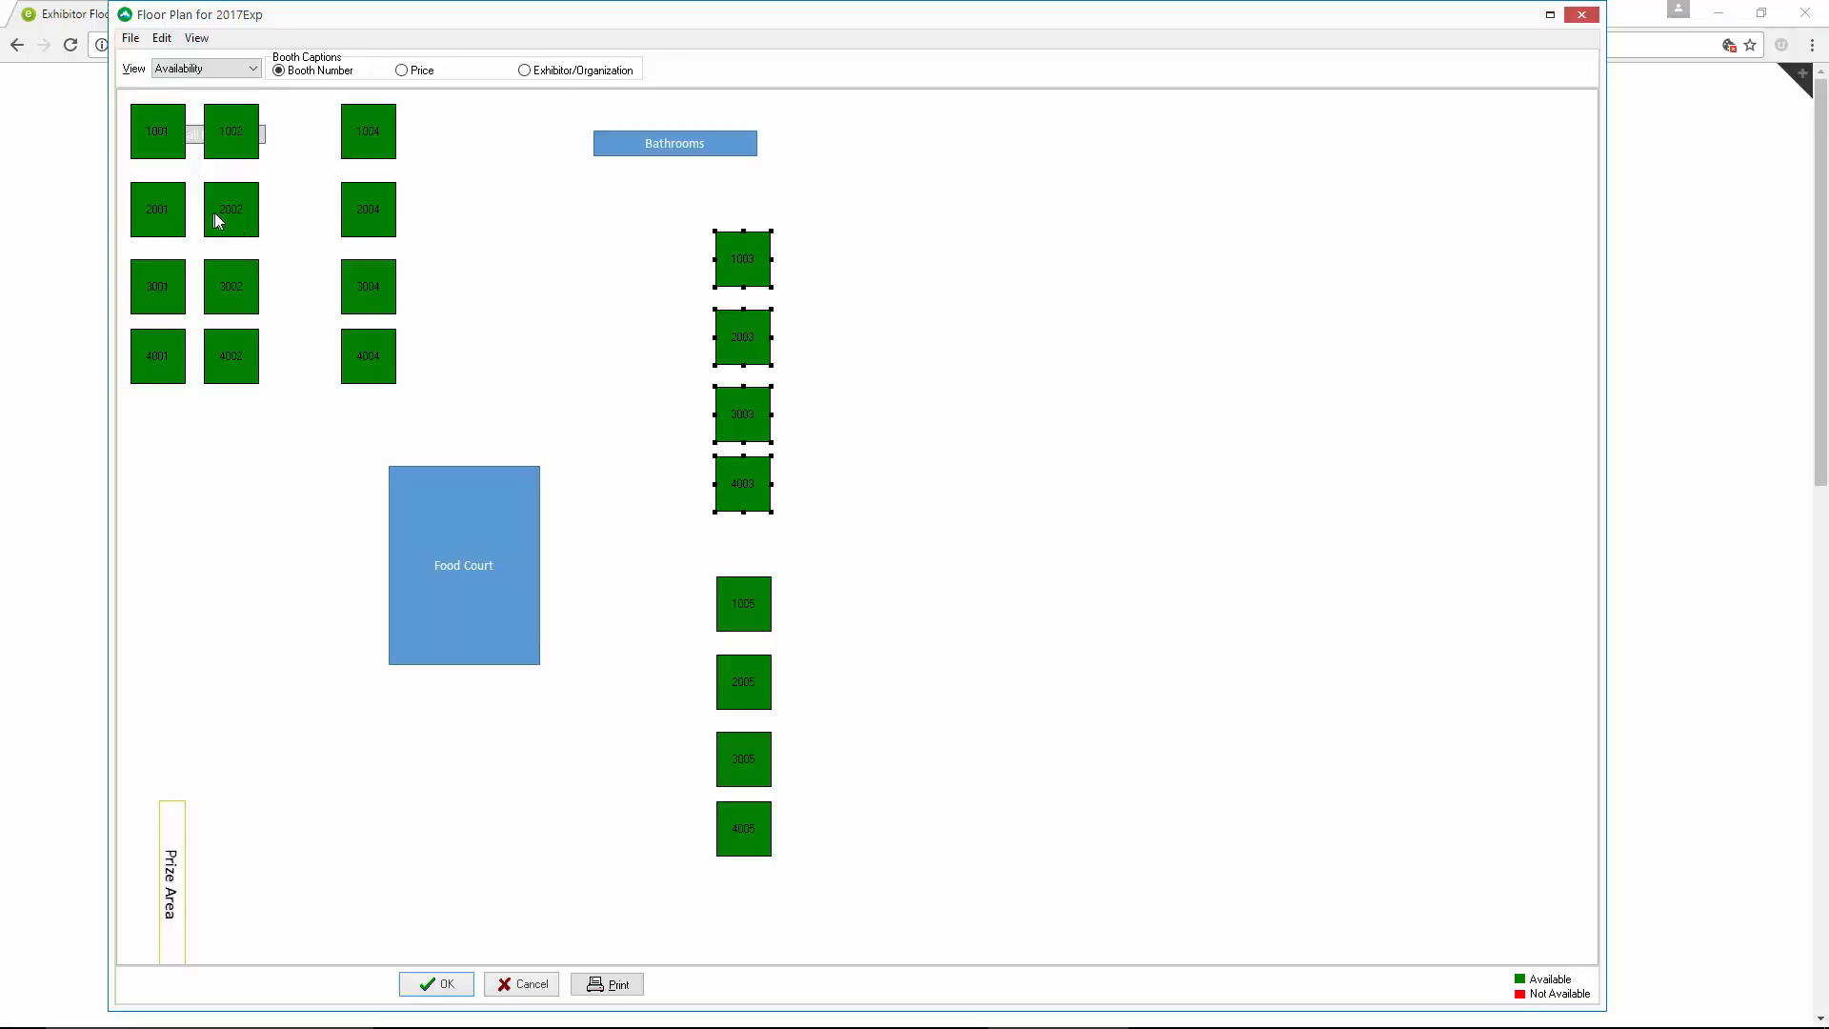
Move booths 4001, 4002 and 4004 into a row below the Food Court
{"action": "left_click", "coordinate": [158, 363]}
{"action": "left_click", "coordinate": [234, 355], "text": "ctrl"}
{"action": "left_click_drag", "start_coordinate": [372, 358], "coordinate": [585, 753]}
{"action": "left_click", "coordinate": [500, 724]}
{"action": "left_click_drag", "start_coordinate": [467, 740], "coordinate": [510, 725]}
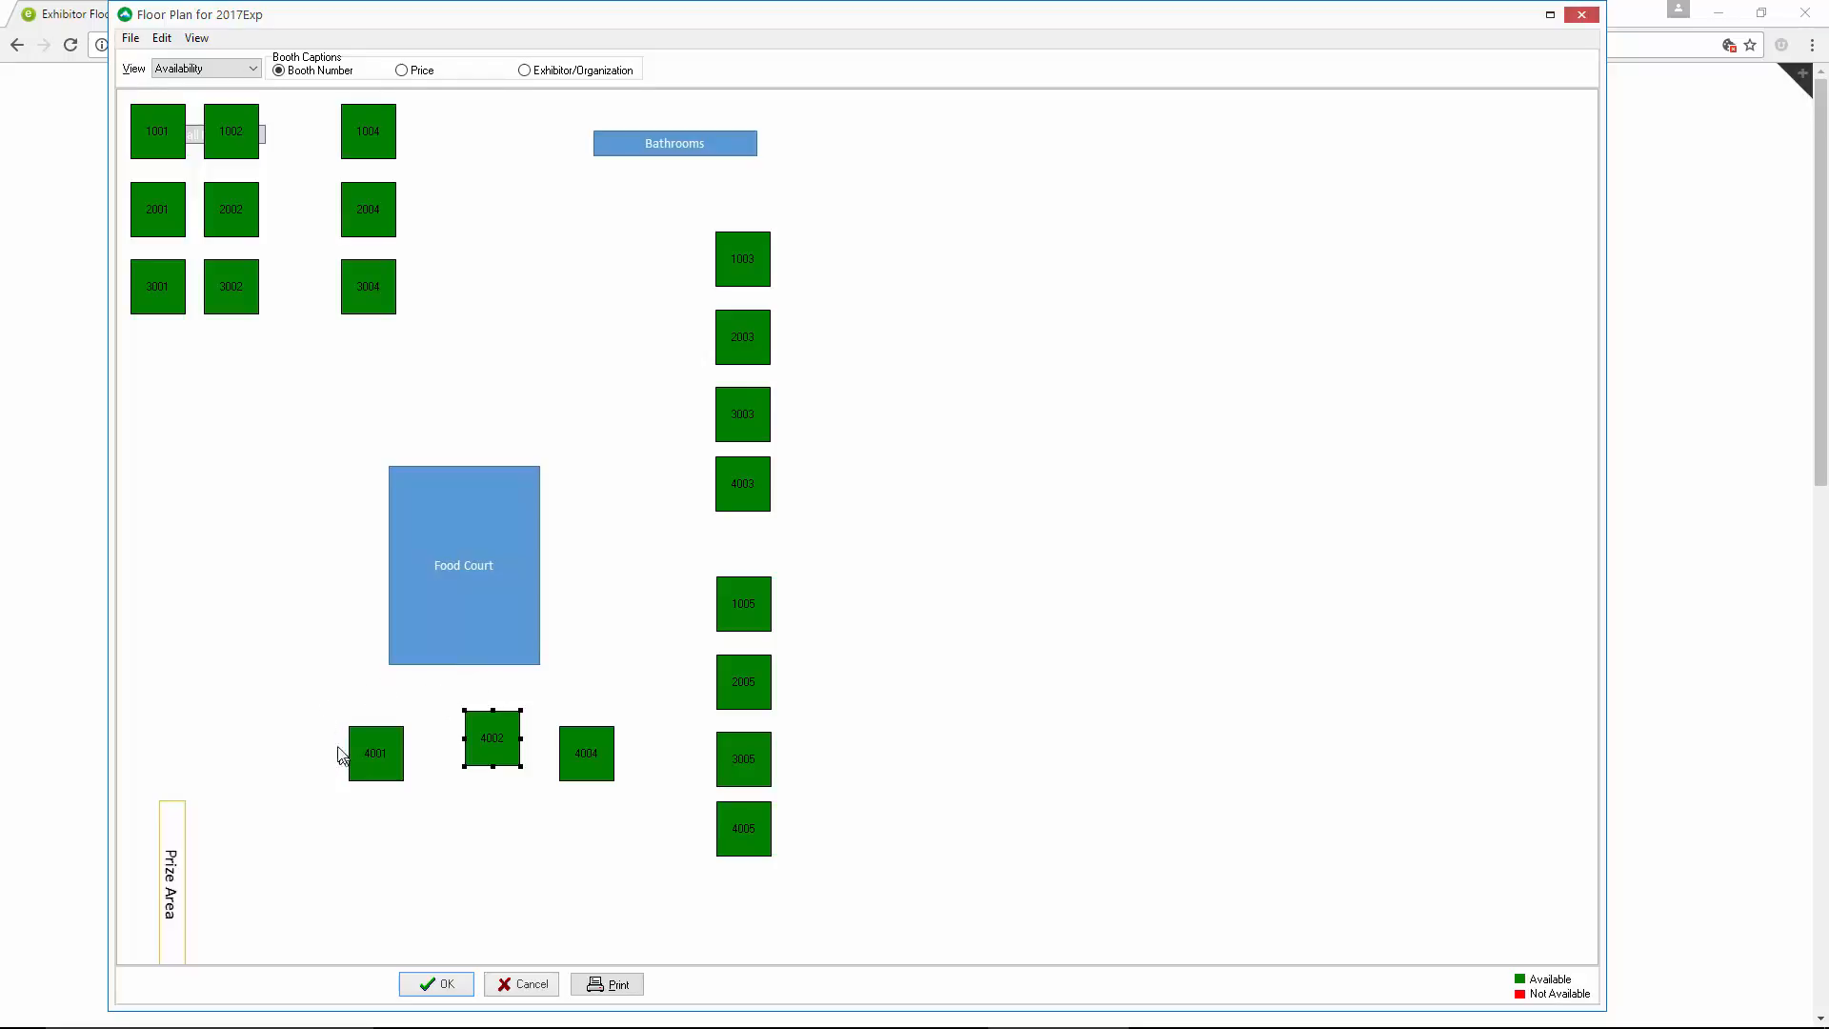
Align booths 4001, 4002, 4004 and 3005 vertically on their top edge
{"action": "left_click_drag", "start_coordinate": [334, 713], "coordinate": [746, 796]}
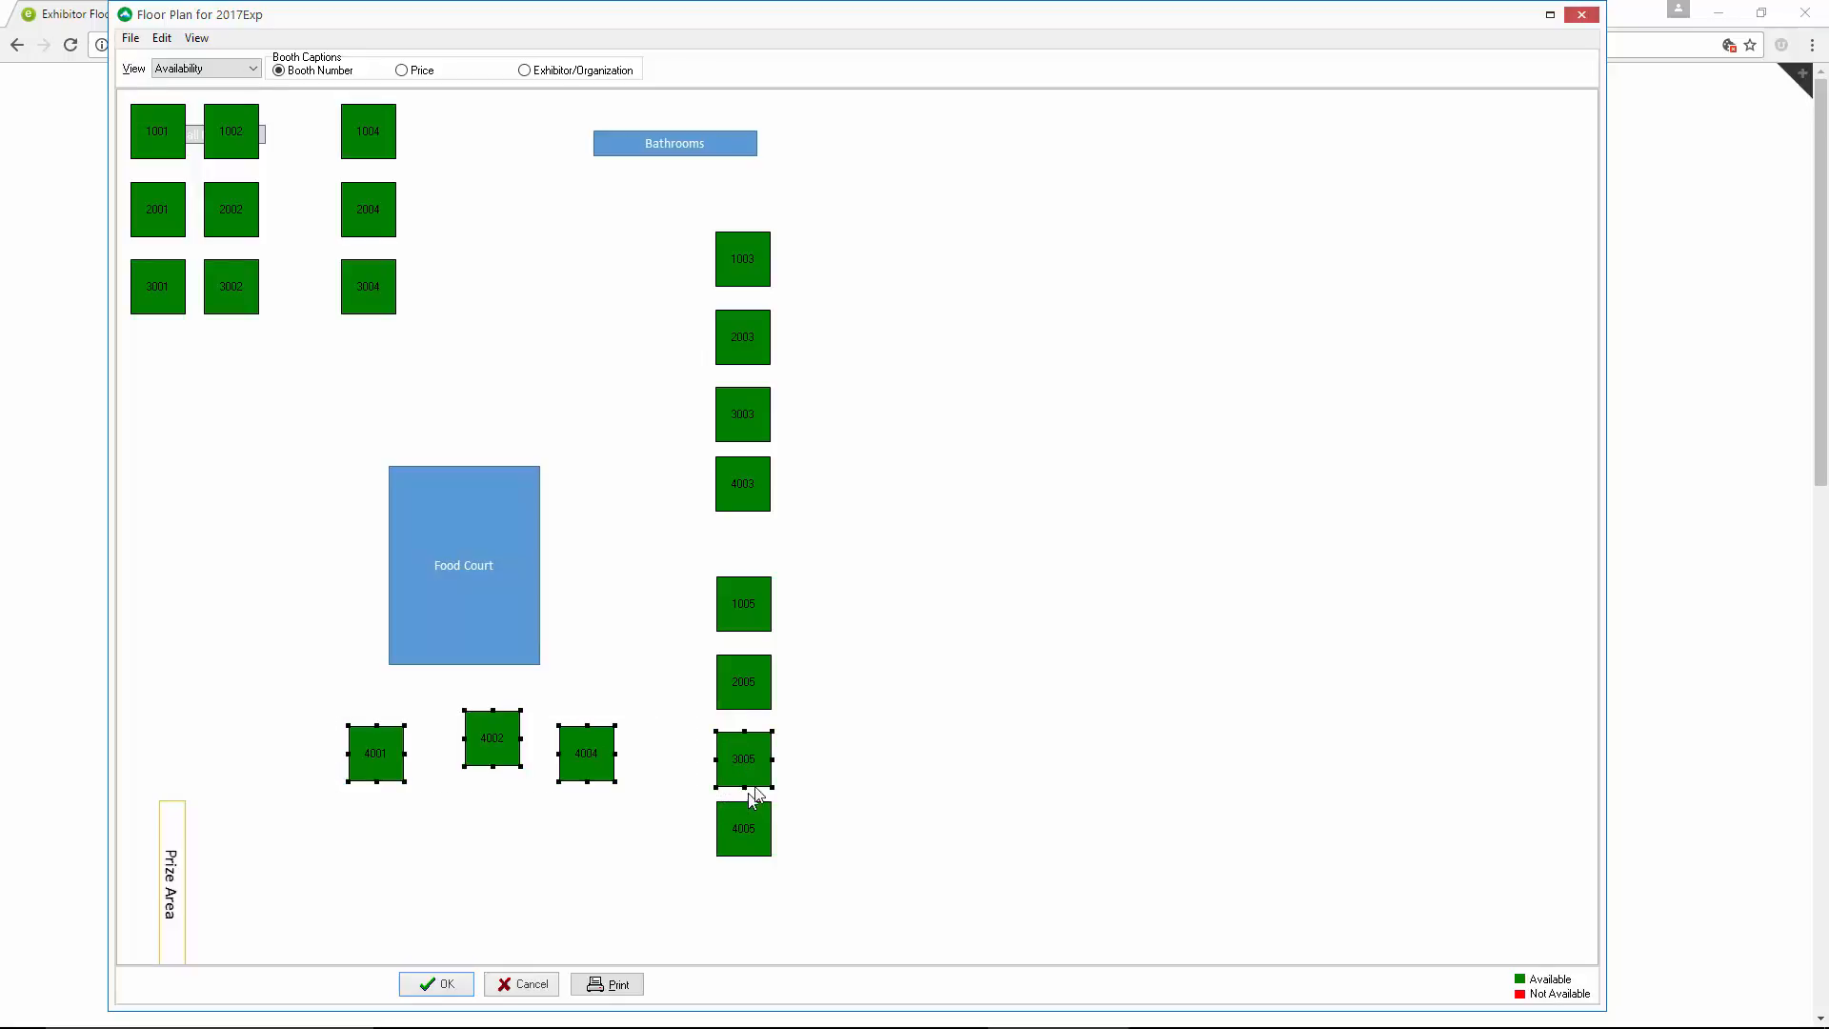
{"action": "right_click", "coordinate": [363, 753]}
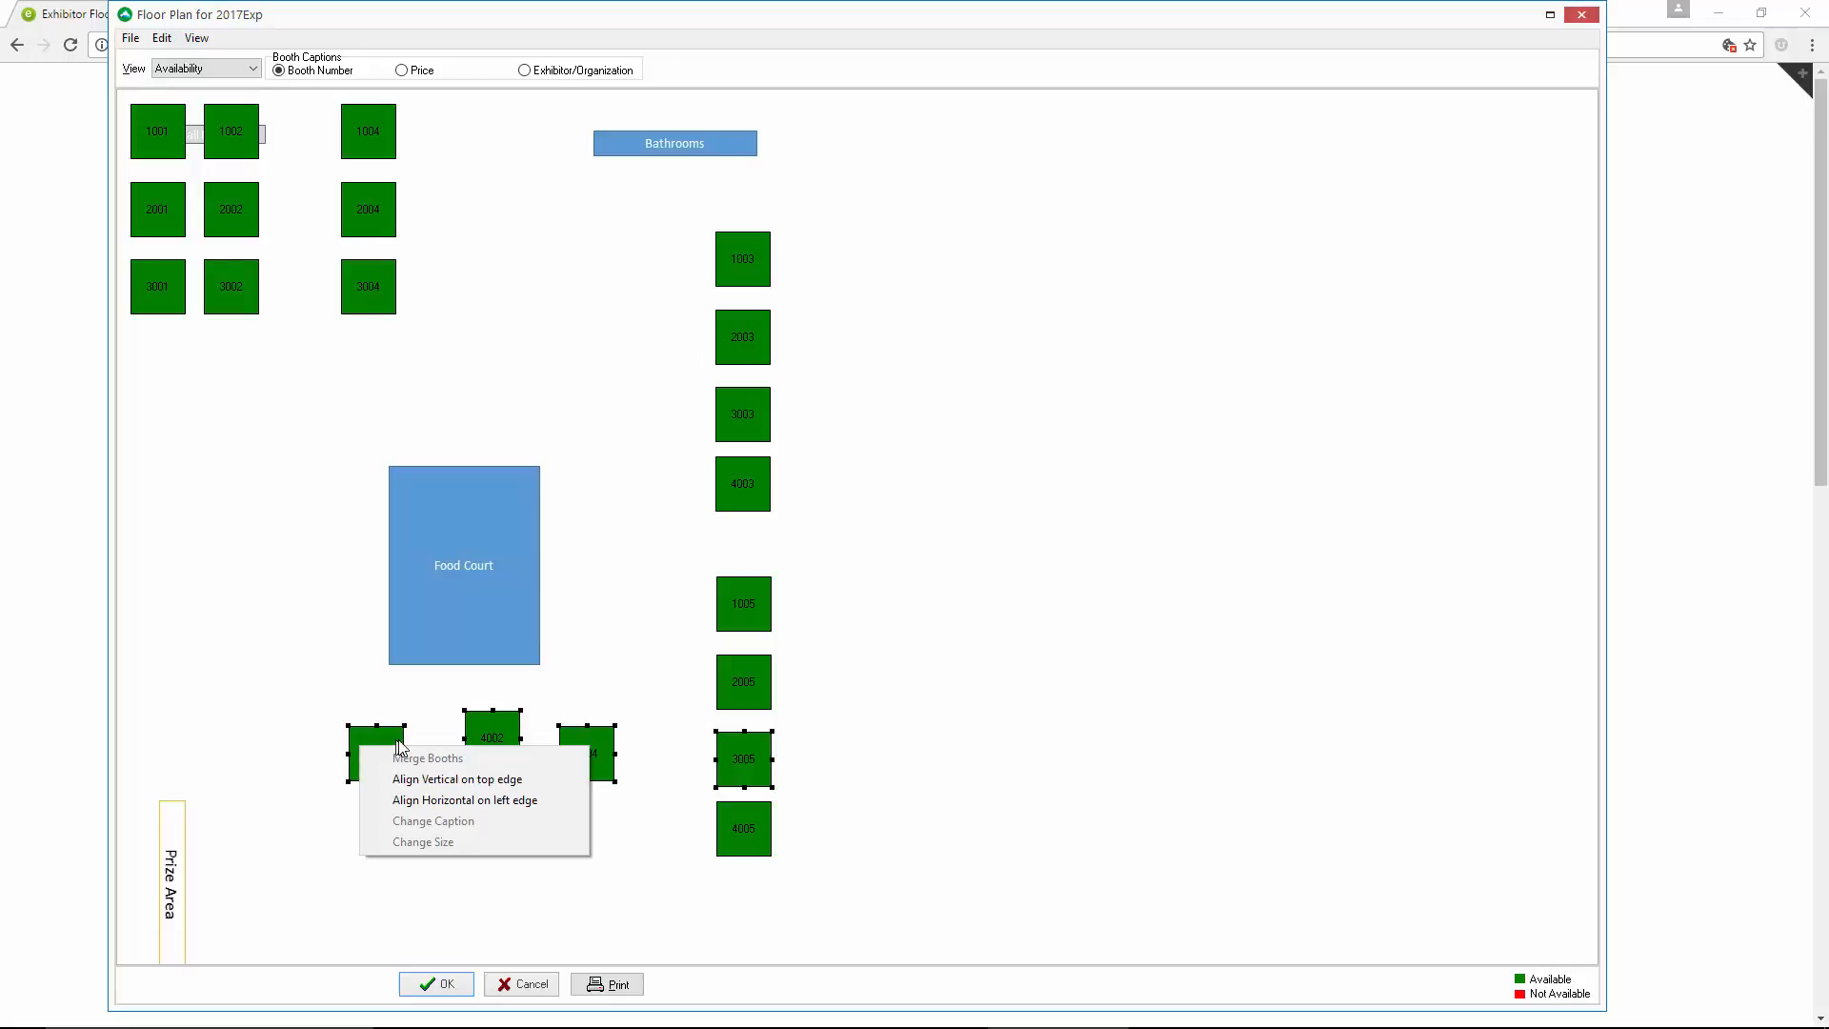
{"action": "left_click", "coordinate": [416, 781]}
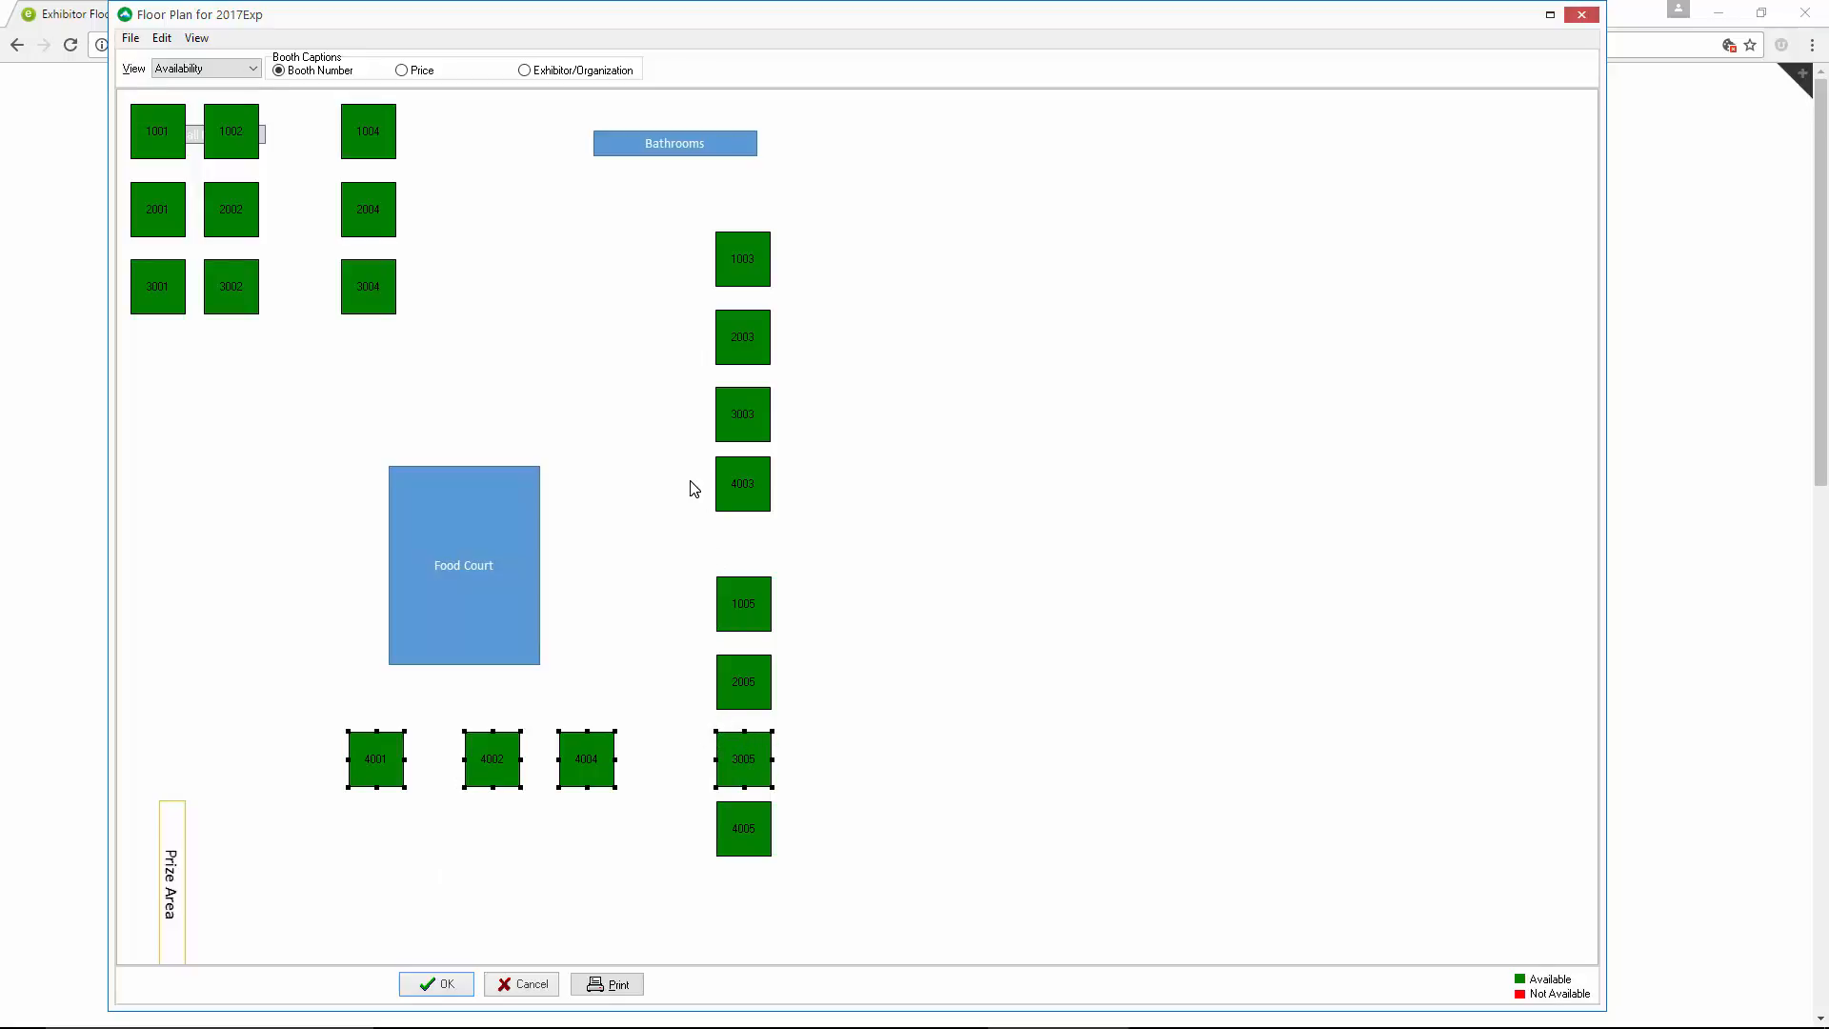
Shift booths 2003, 3003 and 4003 out of line, and align booths 1003–4003 horizontally on their left edge
{"action": "left_click", "coordinate": [730, 329]}
{"action": "left_click_drag", "start_coordinate": [729, 329], "coordinate": [695, 342]}
{"action": "left_click_drag", "start_coordinate": [779, 422], "coordinate": [722, 473]}
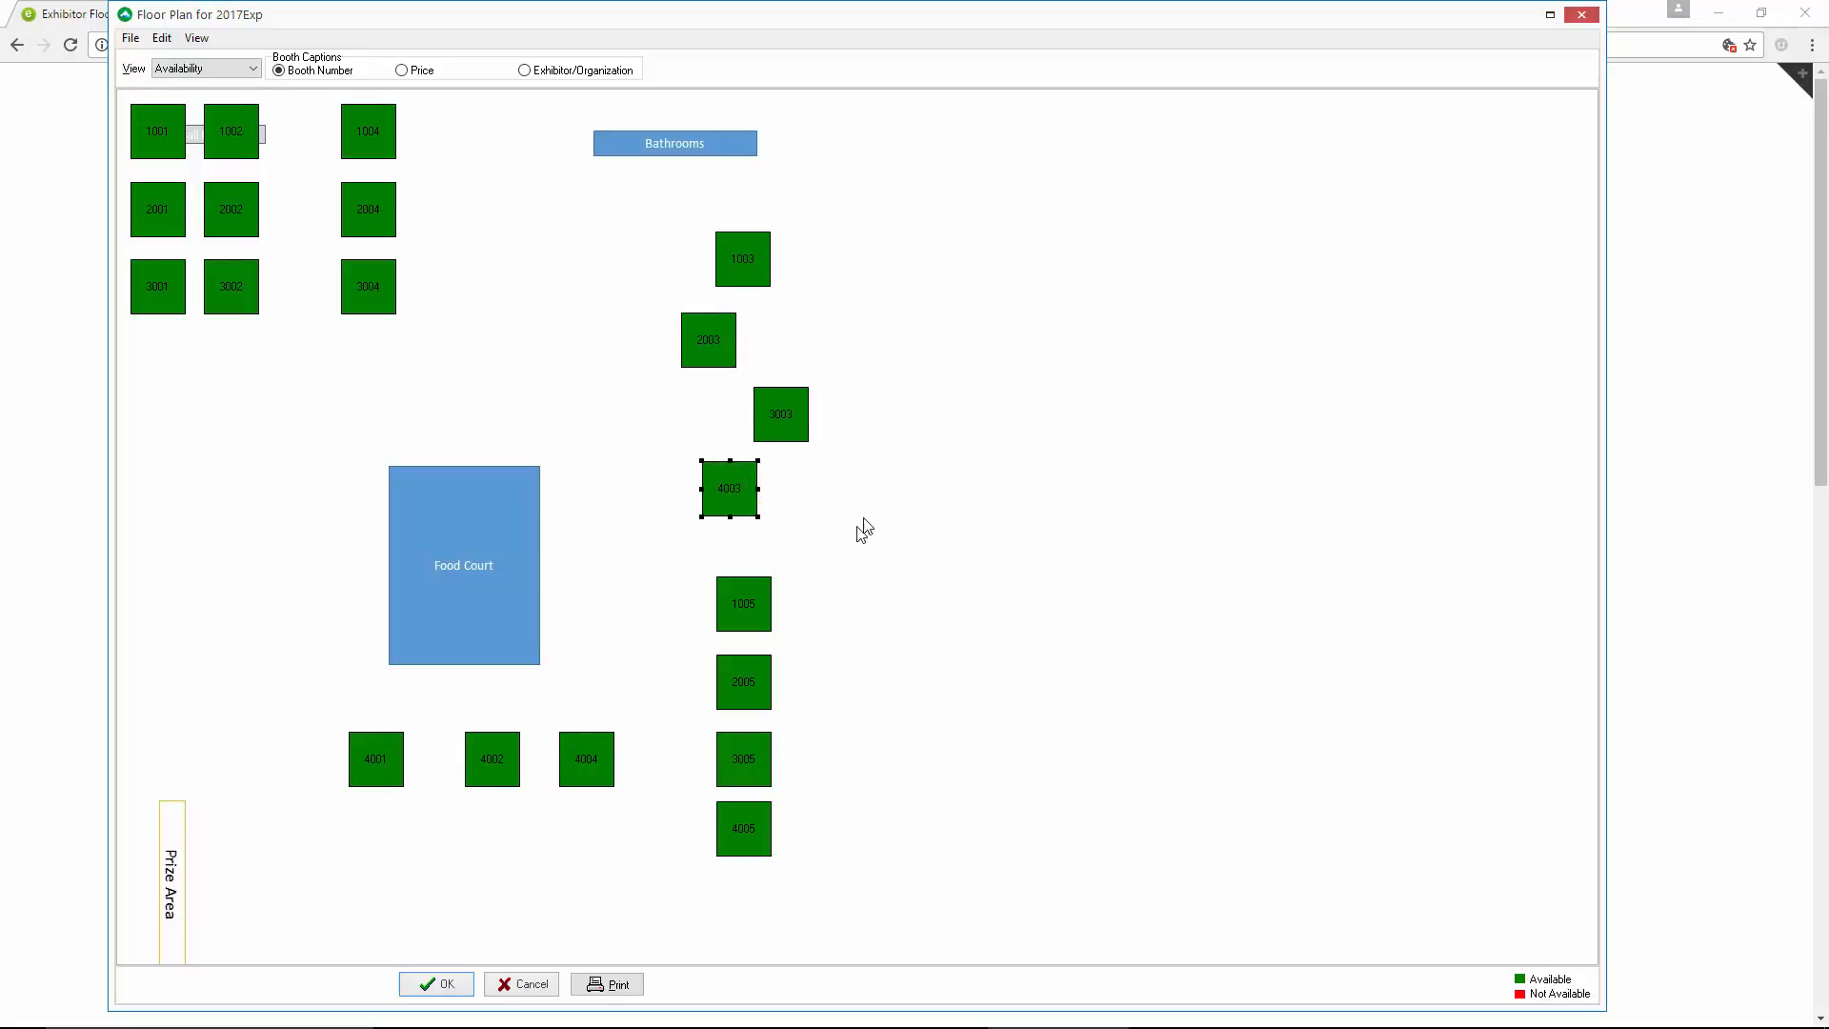
{"action": "left_click_drag", "start_coordinate": [646, 205], "coordinate": [837, 535]}
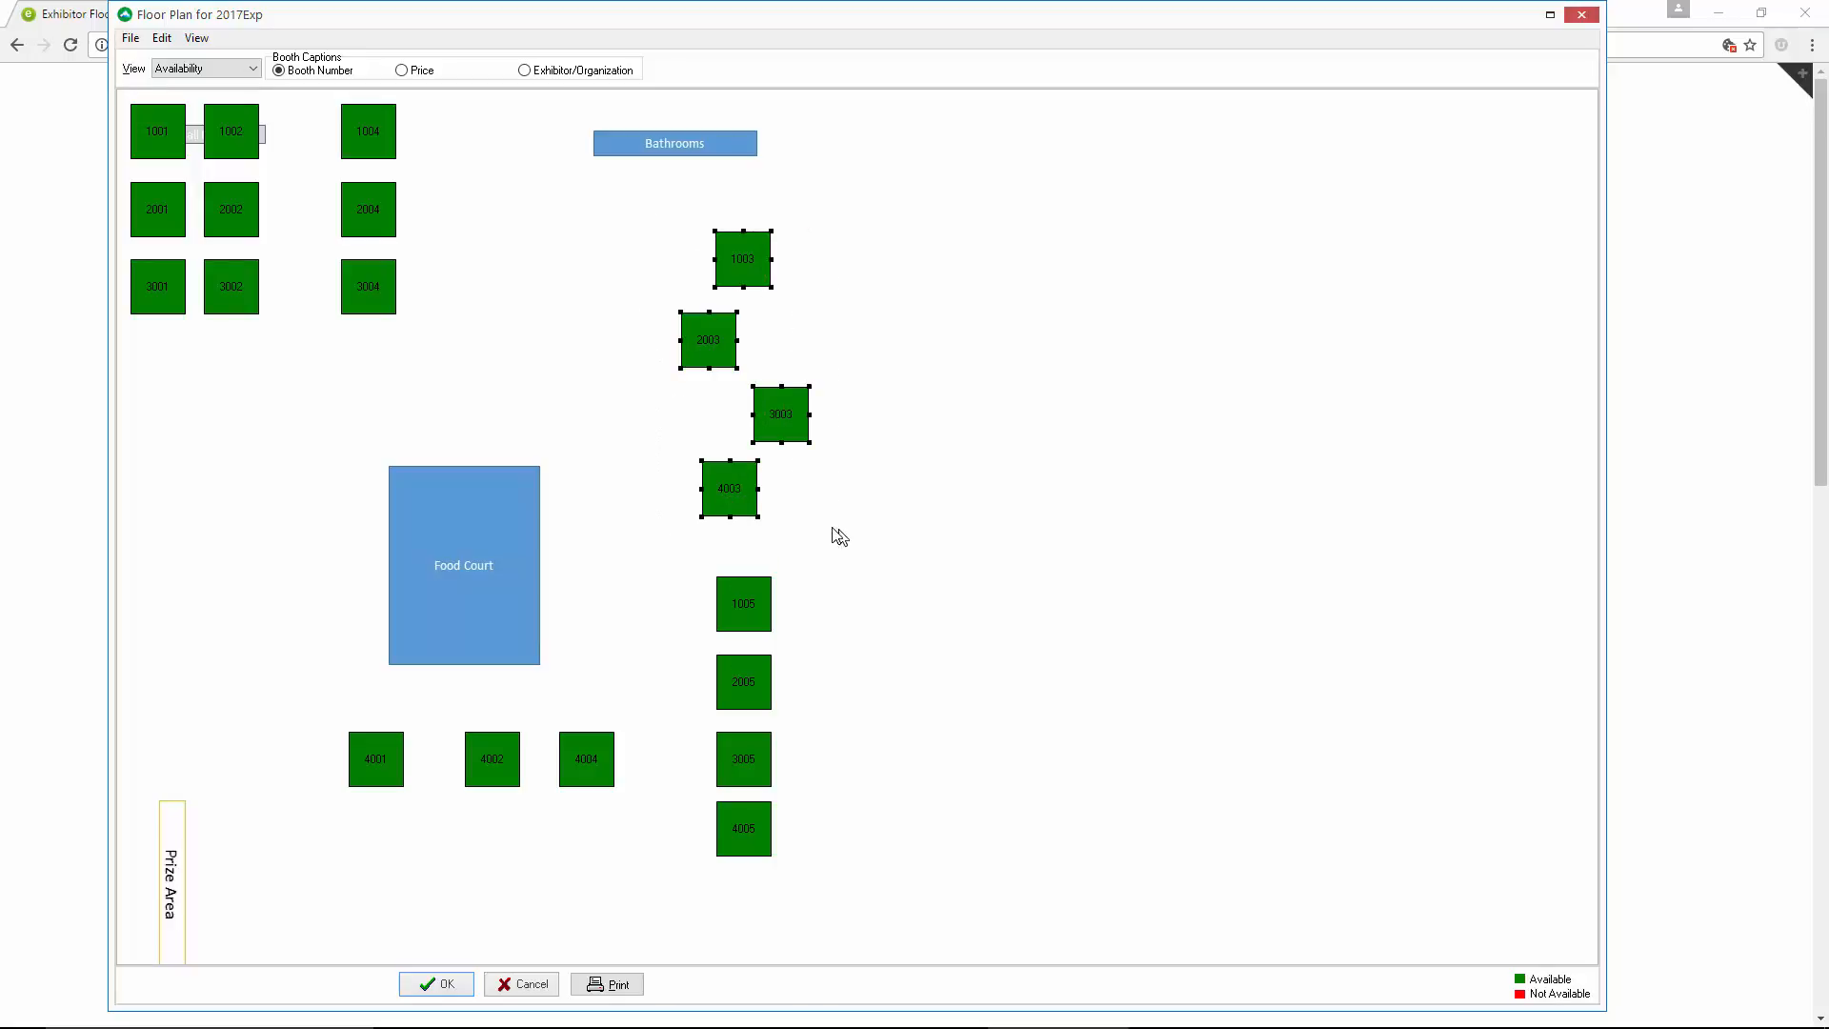
{"action": "right_click", "coordinate": [735, 261]}
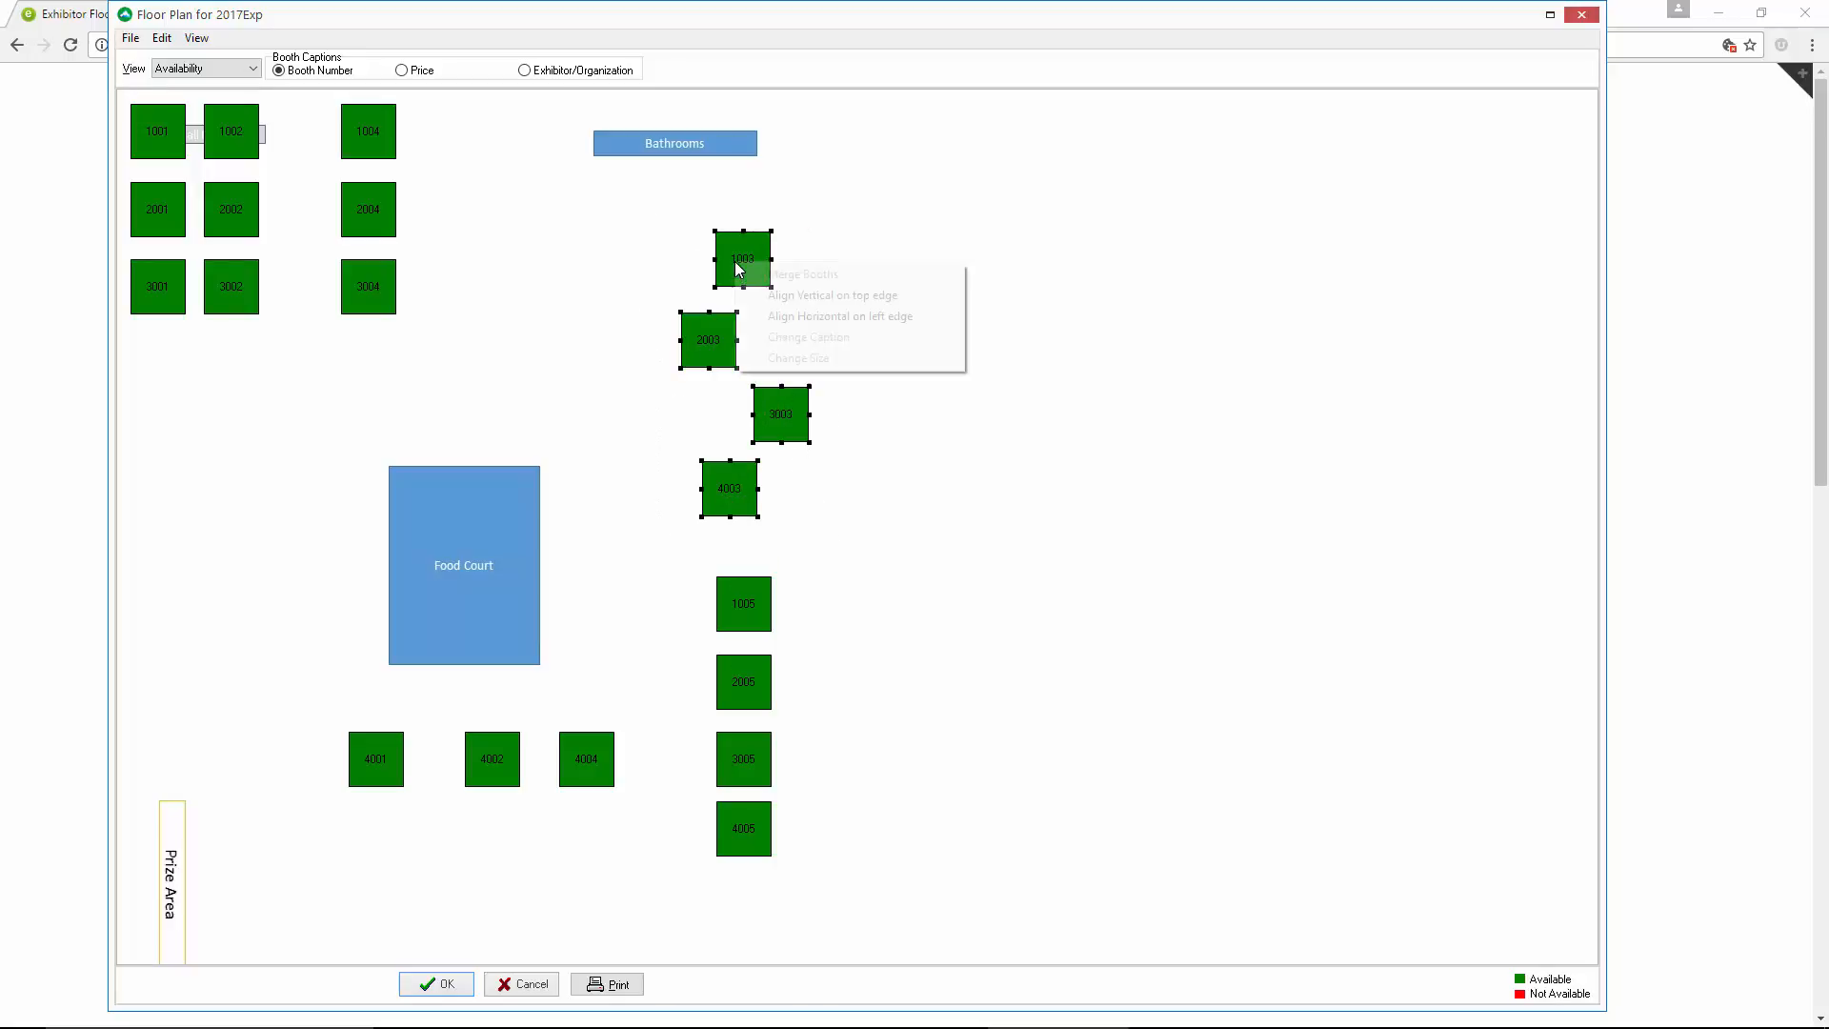
{"action": "left_click", "coordinate": [772, 317]}
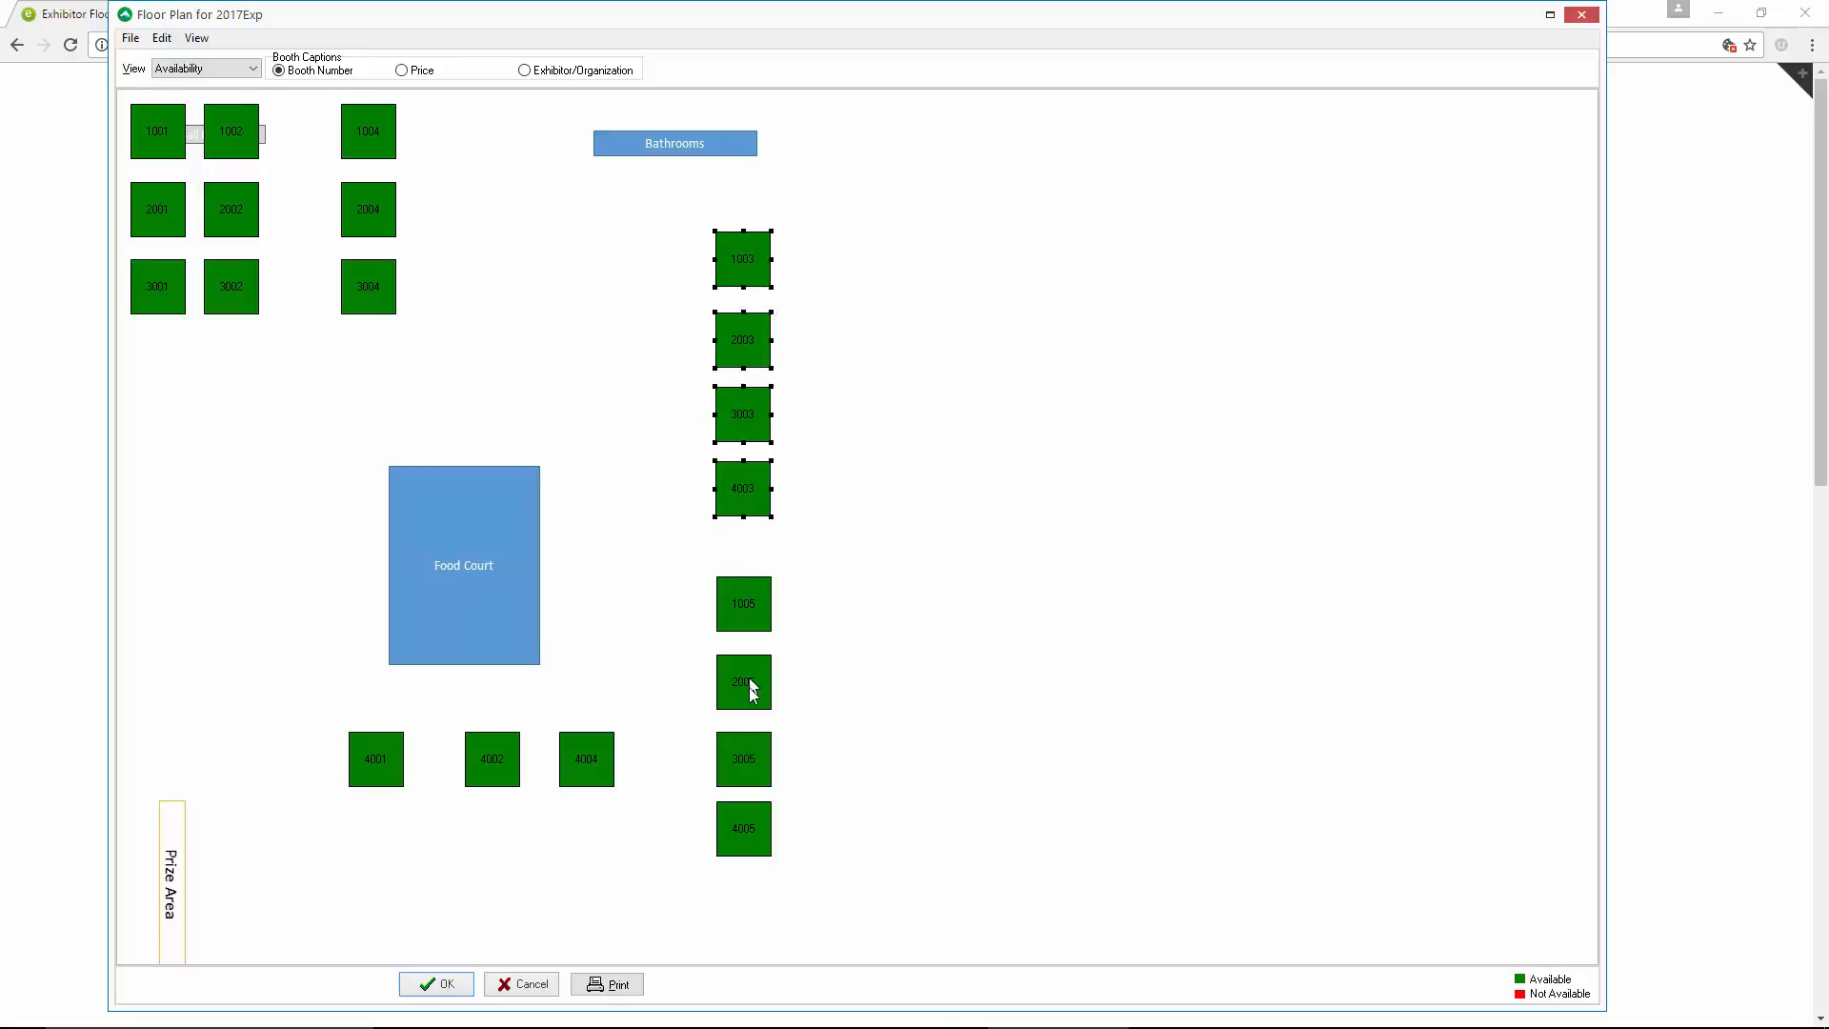
Align the whole column from booth 1003 down to booth 4005 horizontally on the left edge
{"action": "left_click", "coordinate": [676, 232]}
{"action": "left_click_drag", "start_coordinate": [676, 224], "coordinate": [818, 871]}
{"action": "right_click", "coordinate": [740, 255]}
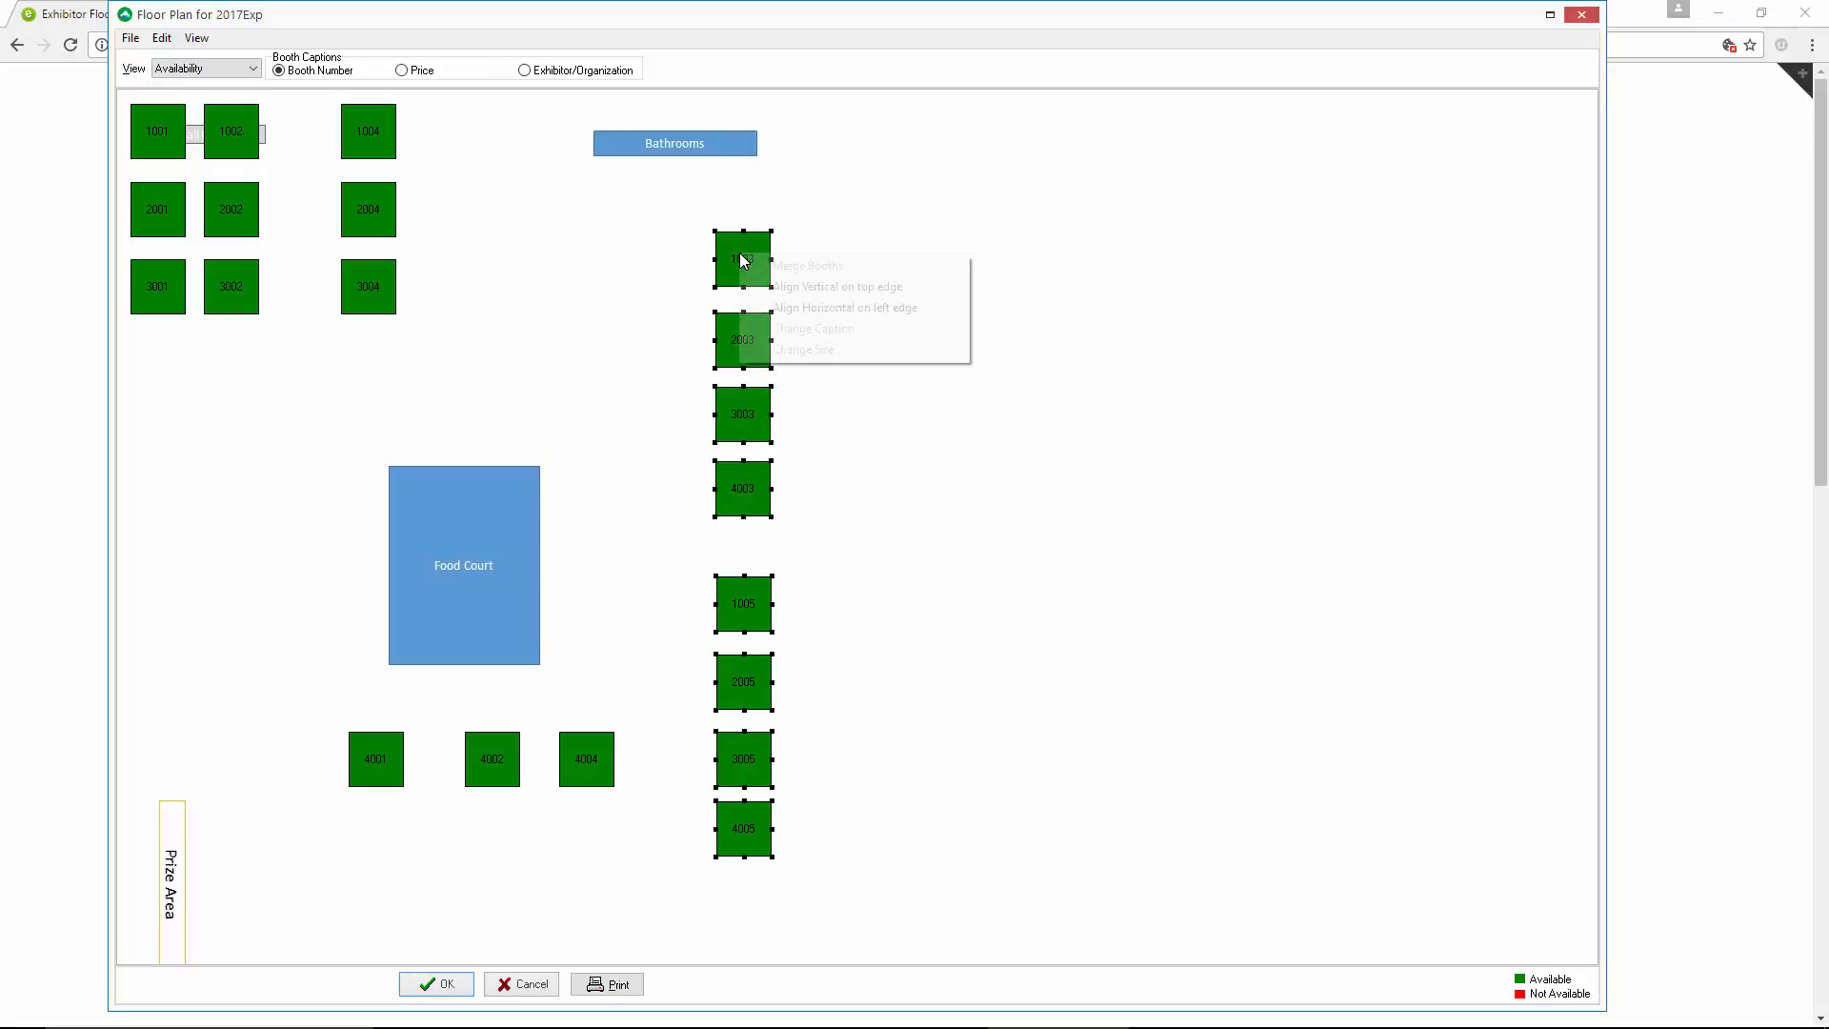
{"action": "left_click", "coordinate": [778, 308]}
{"action": "left_click", "coordinate": [599, 339]}
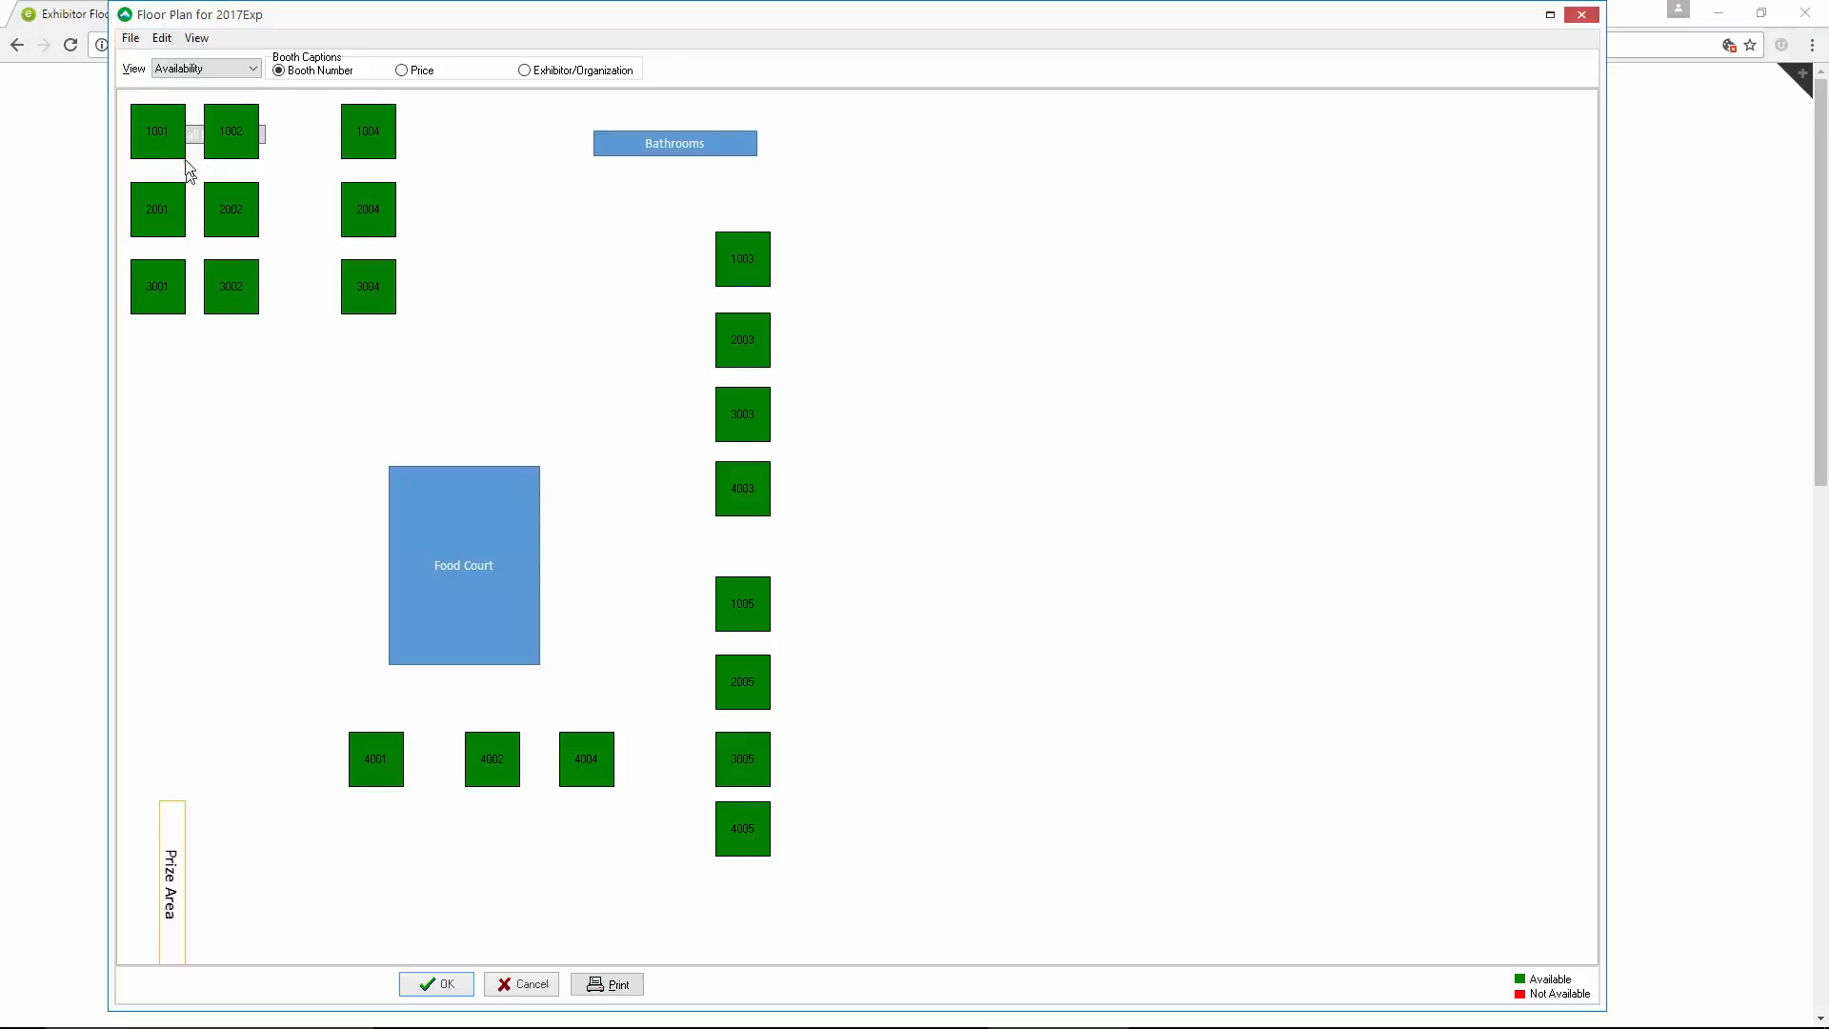
Move booths 1001–3001 and 1002–3002 into a single column on the Food Court's left side, clear of the Hall Entry
{"action": "left_click", "coordinate": [156, 200], "text": "ctrl"}
{"action": "left_click_drag", "start_coordinate": [157, 146], "coordinate": [294, 315]}
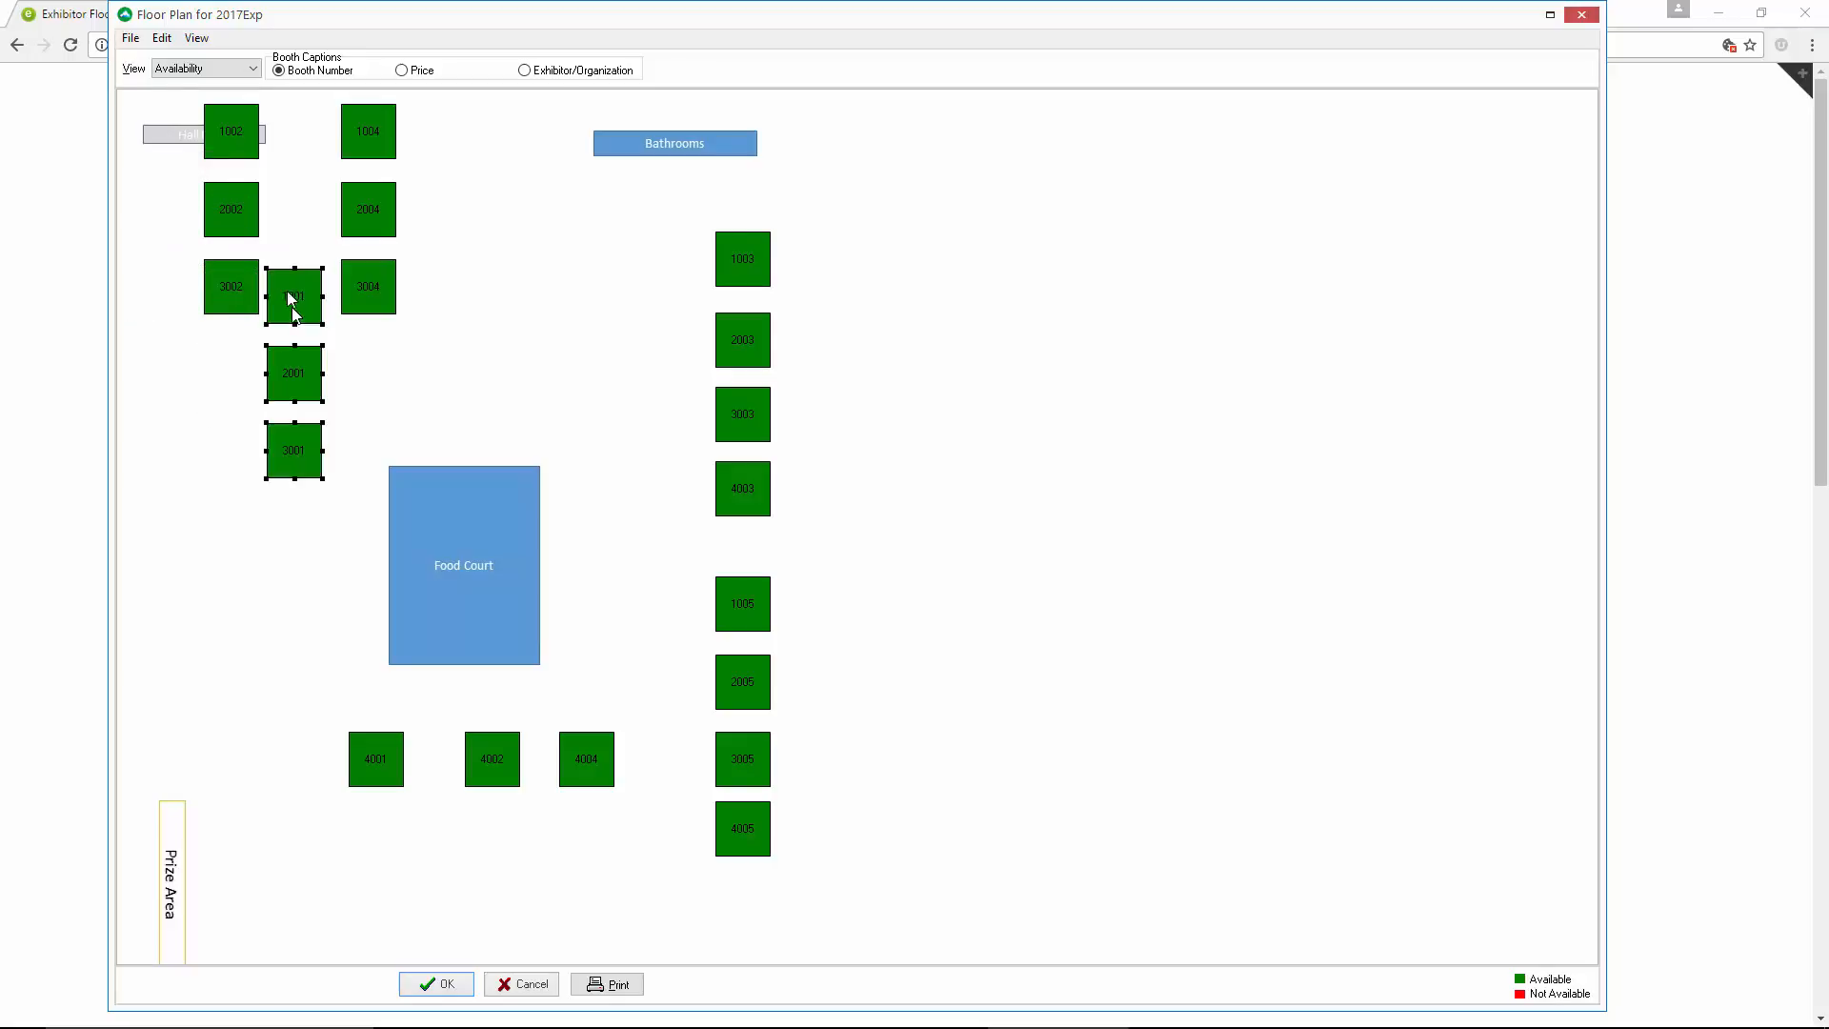
{"action": "left_click", "coordinate": [232, 145]}
{"action": "left_click", "coordinate": [226, 286], "text": "ctrl"}
{"action": "left_click_drag", "start_coordinate": [224, 282], "coordinate": [289, 685]}
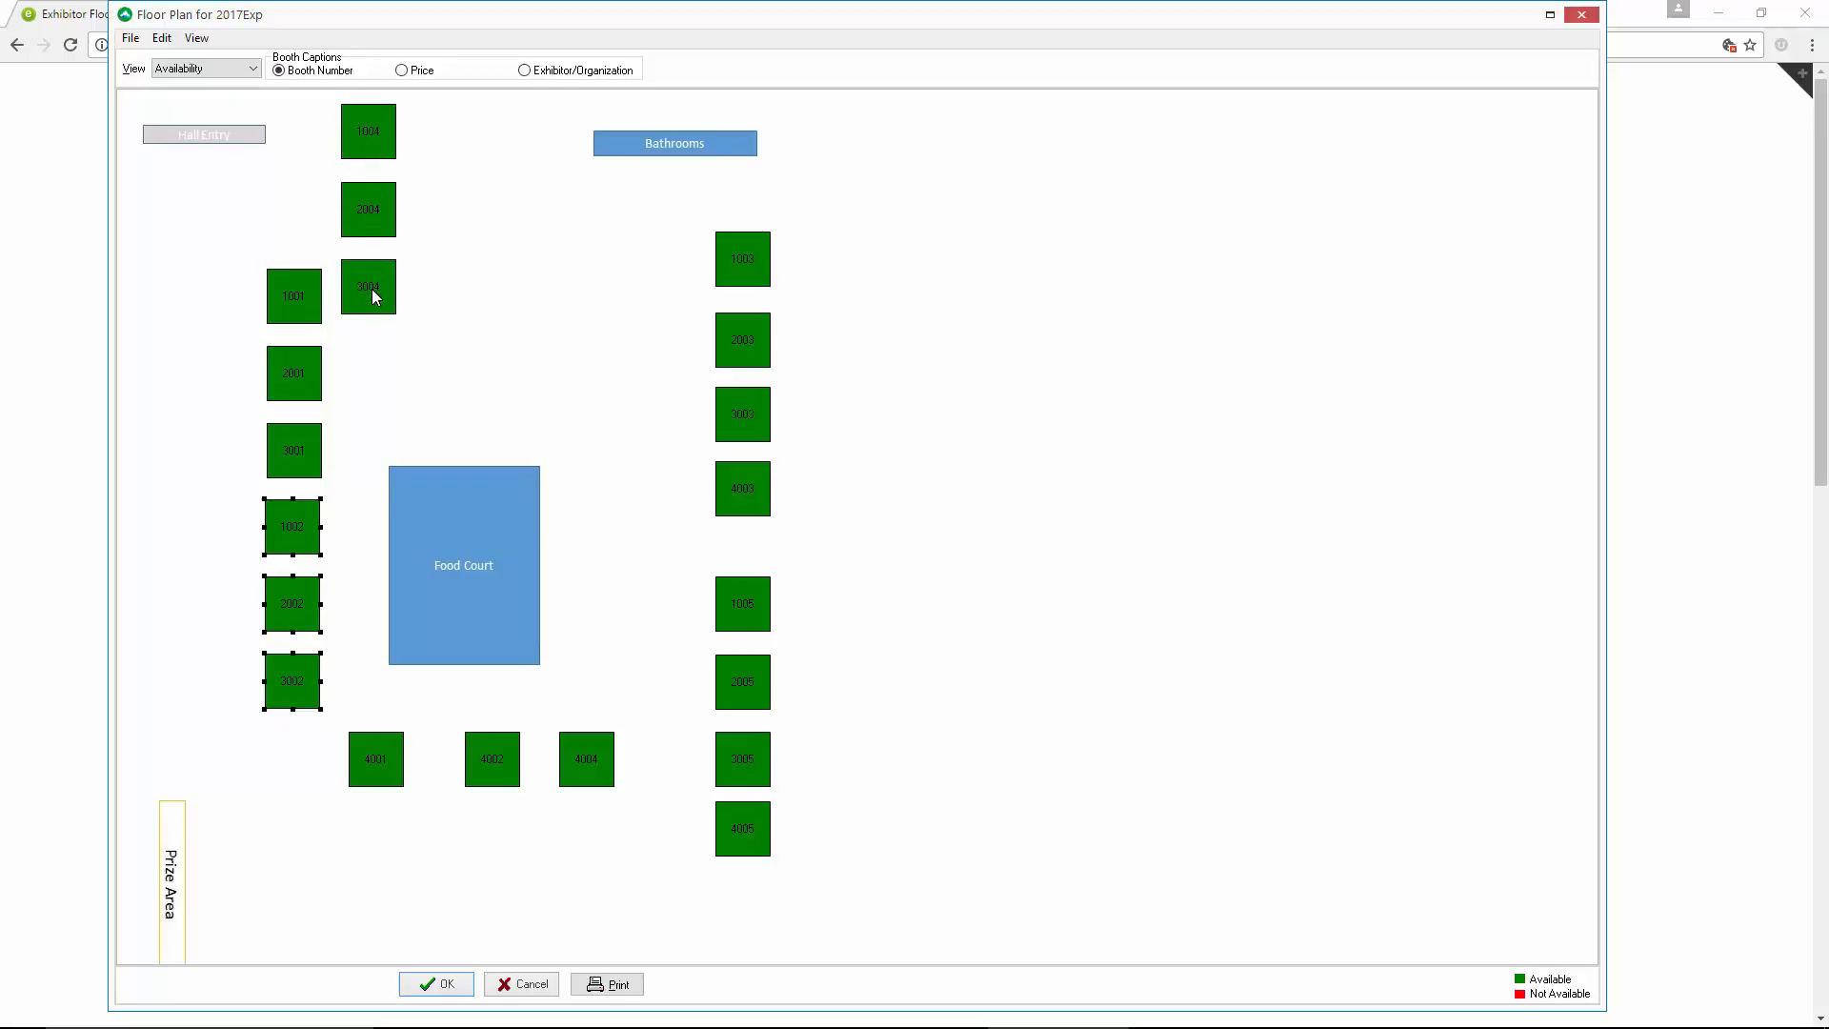
Move booths 1004, 2004 and 3004 into a row beside booth 1003, and raise booth 1001 to the same row
{"action": "left_click_drag", "start_coordinate": [374, 289], "coordinate": [634, 270]}
{"action": "left_click_drag", "start_coordinate": [370, 210], "coordinate": [514, 264]}
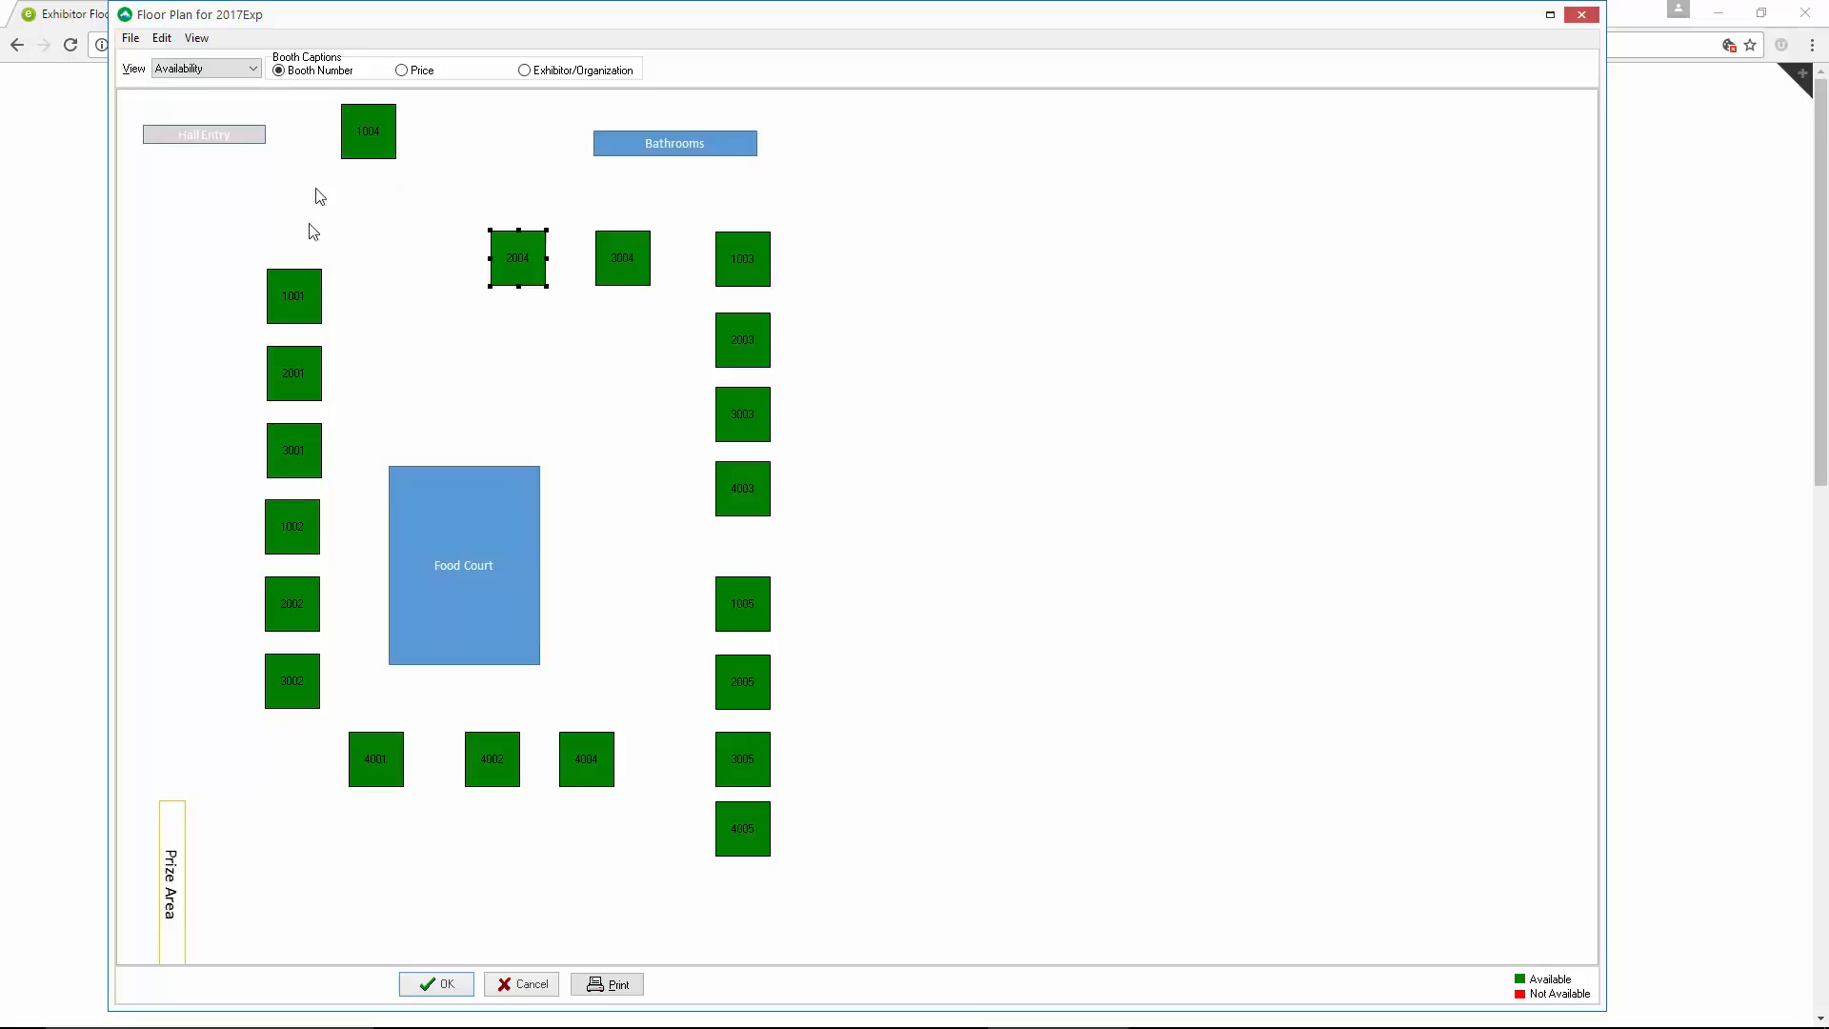
{"action": "left_click_drag", "start_coordinate": [363, 132], "coordinate": [397, 250]}
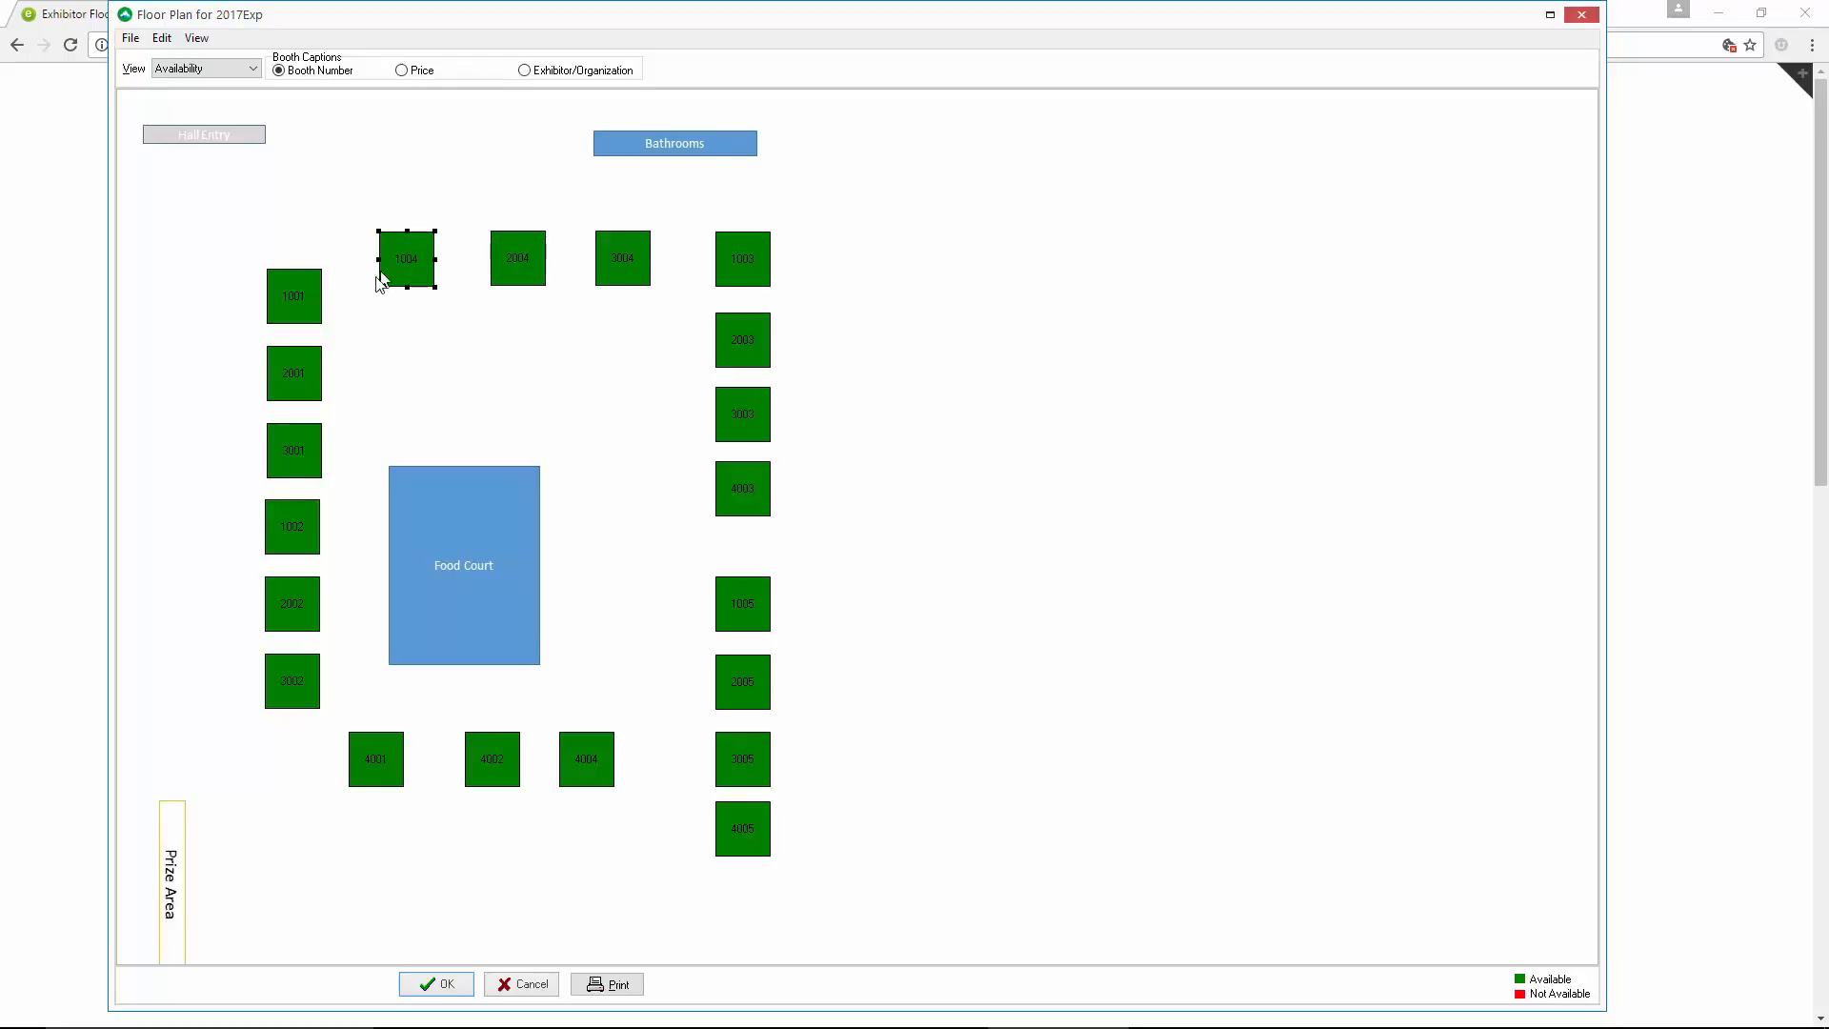
{"action": "left_click", "coordinate": [297, 293]}
{"action": "left_click_drag", "start_coordinate": [298, 287], "coordinate": [299, 255]}
Align booths 1001, 1004, 2004, 3004 and 1003 vertically on the top edge, and shift the row slightly upward
{"action": "left_click_drag", "start_coordinate": [239, 201], "coordinate": [796, 307]}
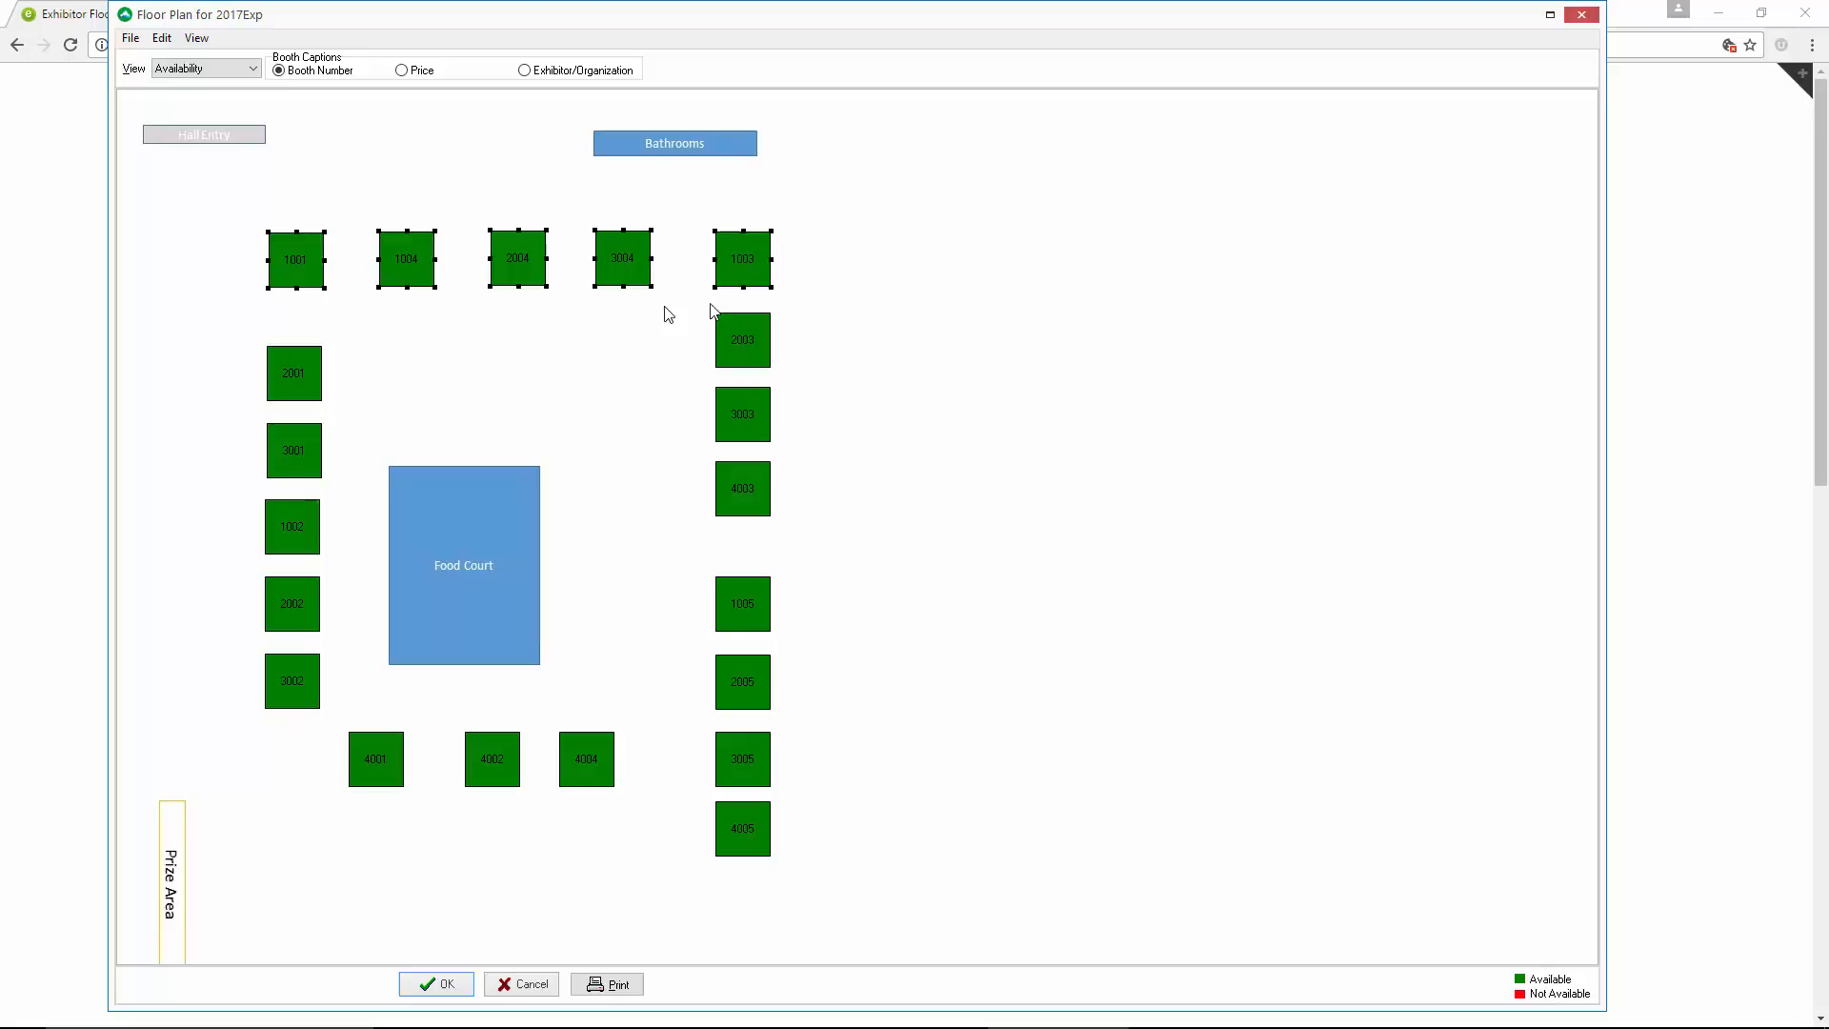
{"action": "right_click", "coordinate": [393, 244]}
{"action": "left_click", "coordinate": [422, 280]}
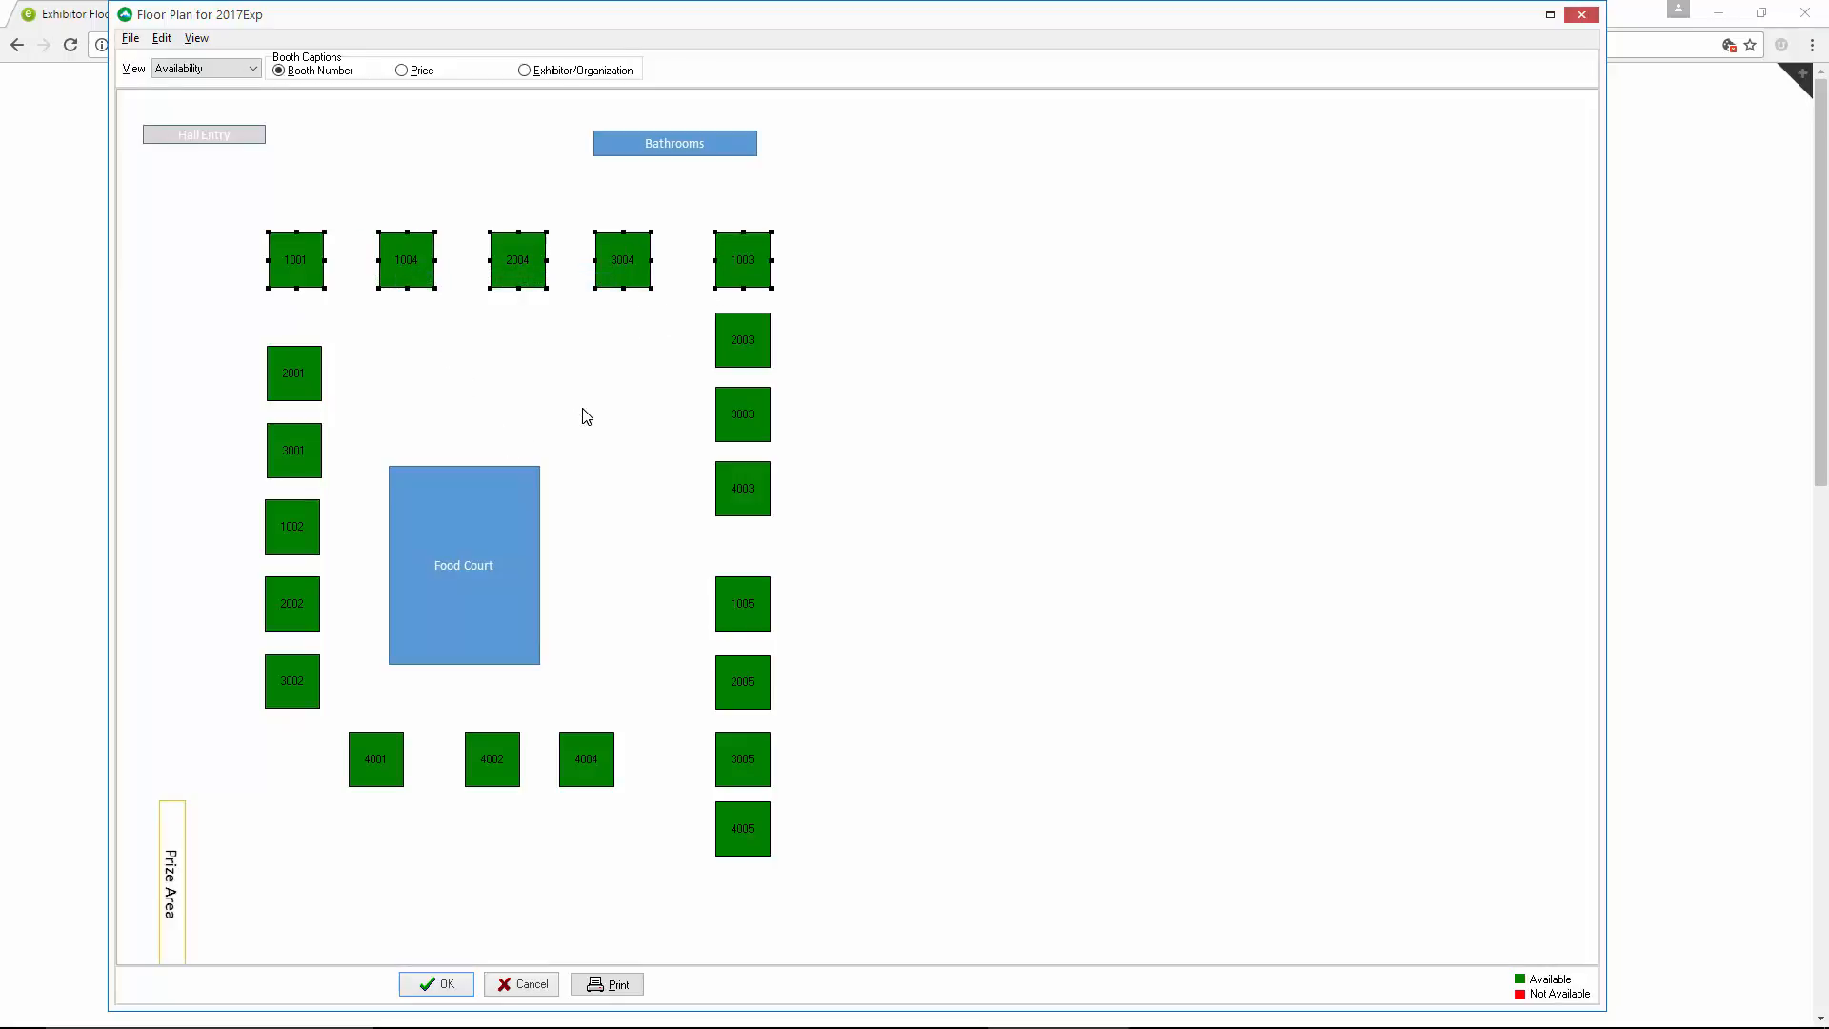
{"action": "key", "text": "alt"}
{"action": "key", "text": "f"}
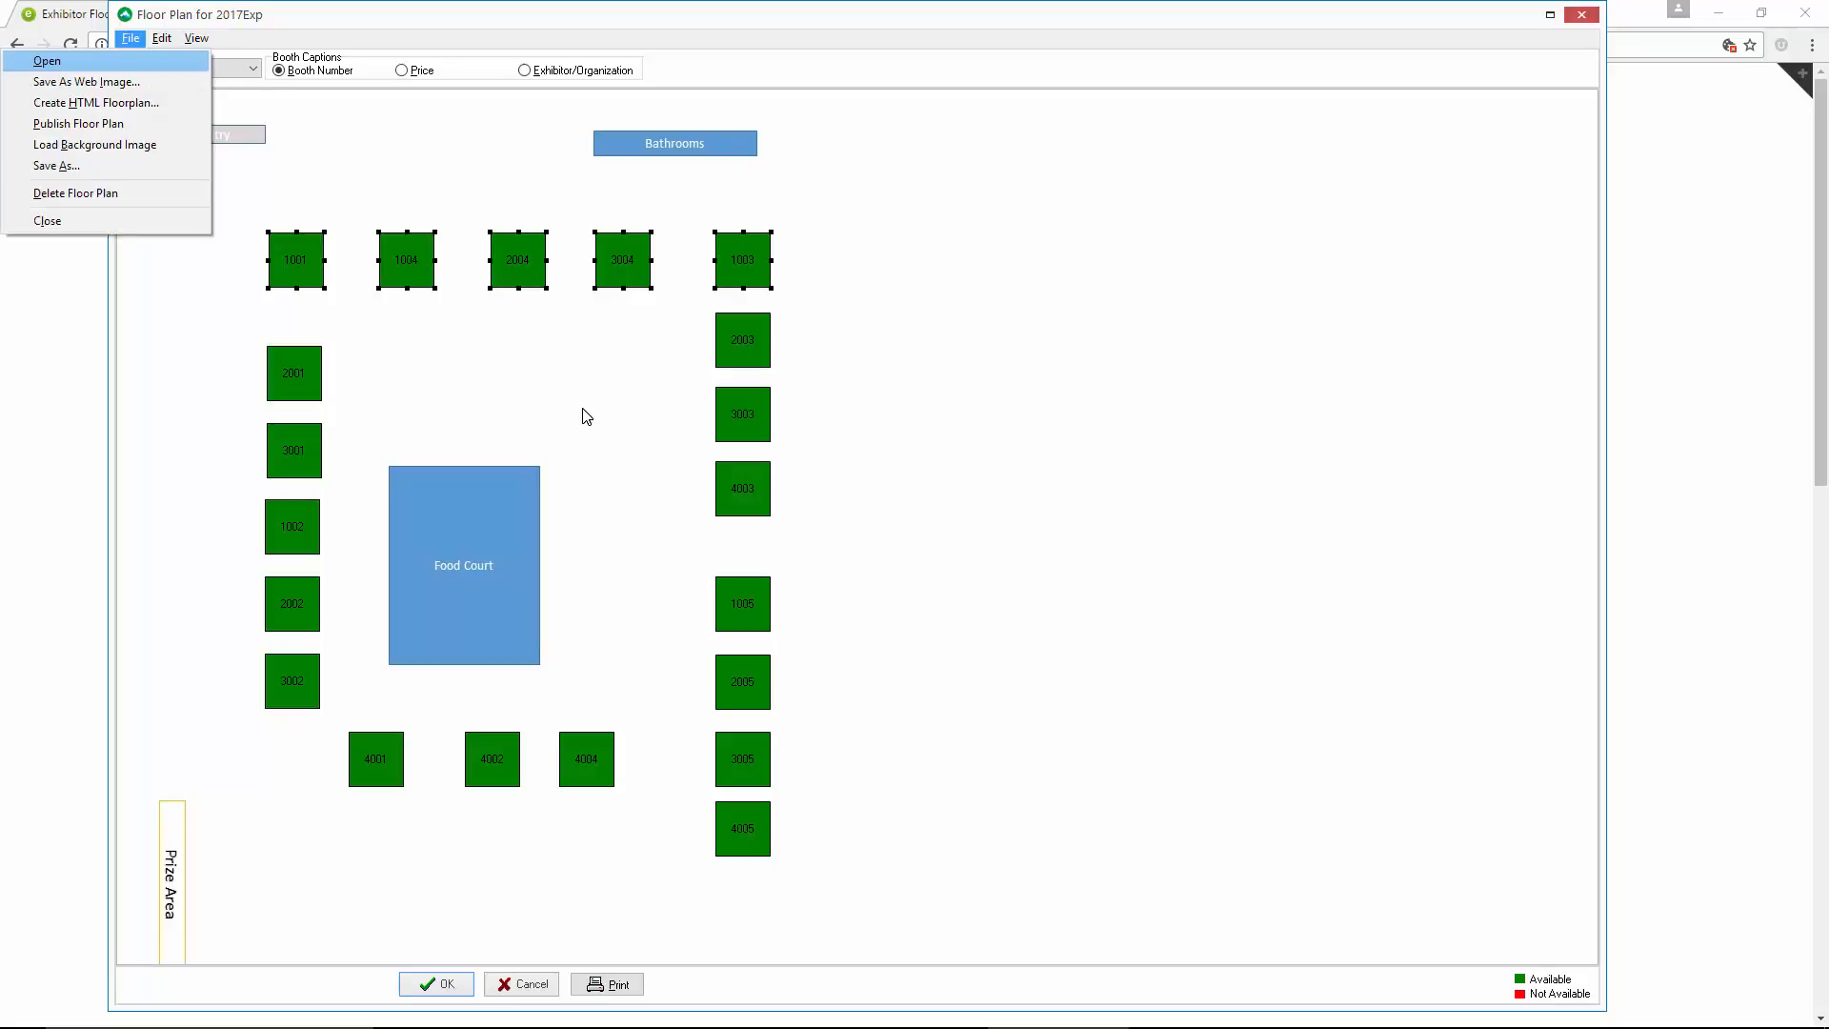
{"action": "key", "text": "Escape"}
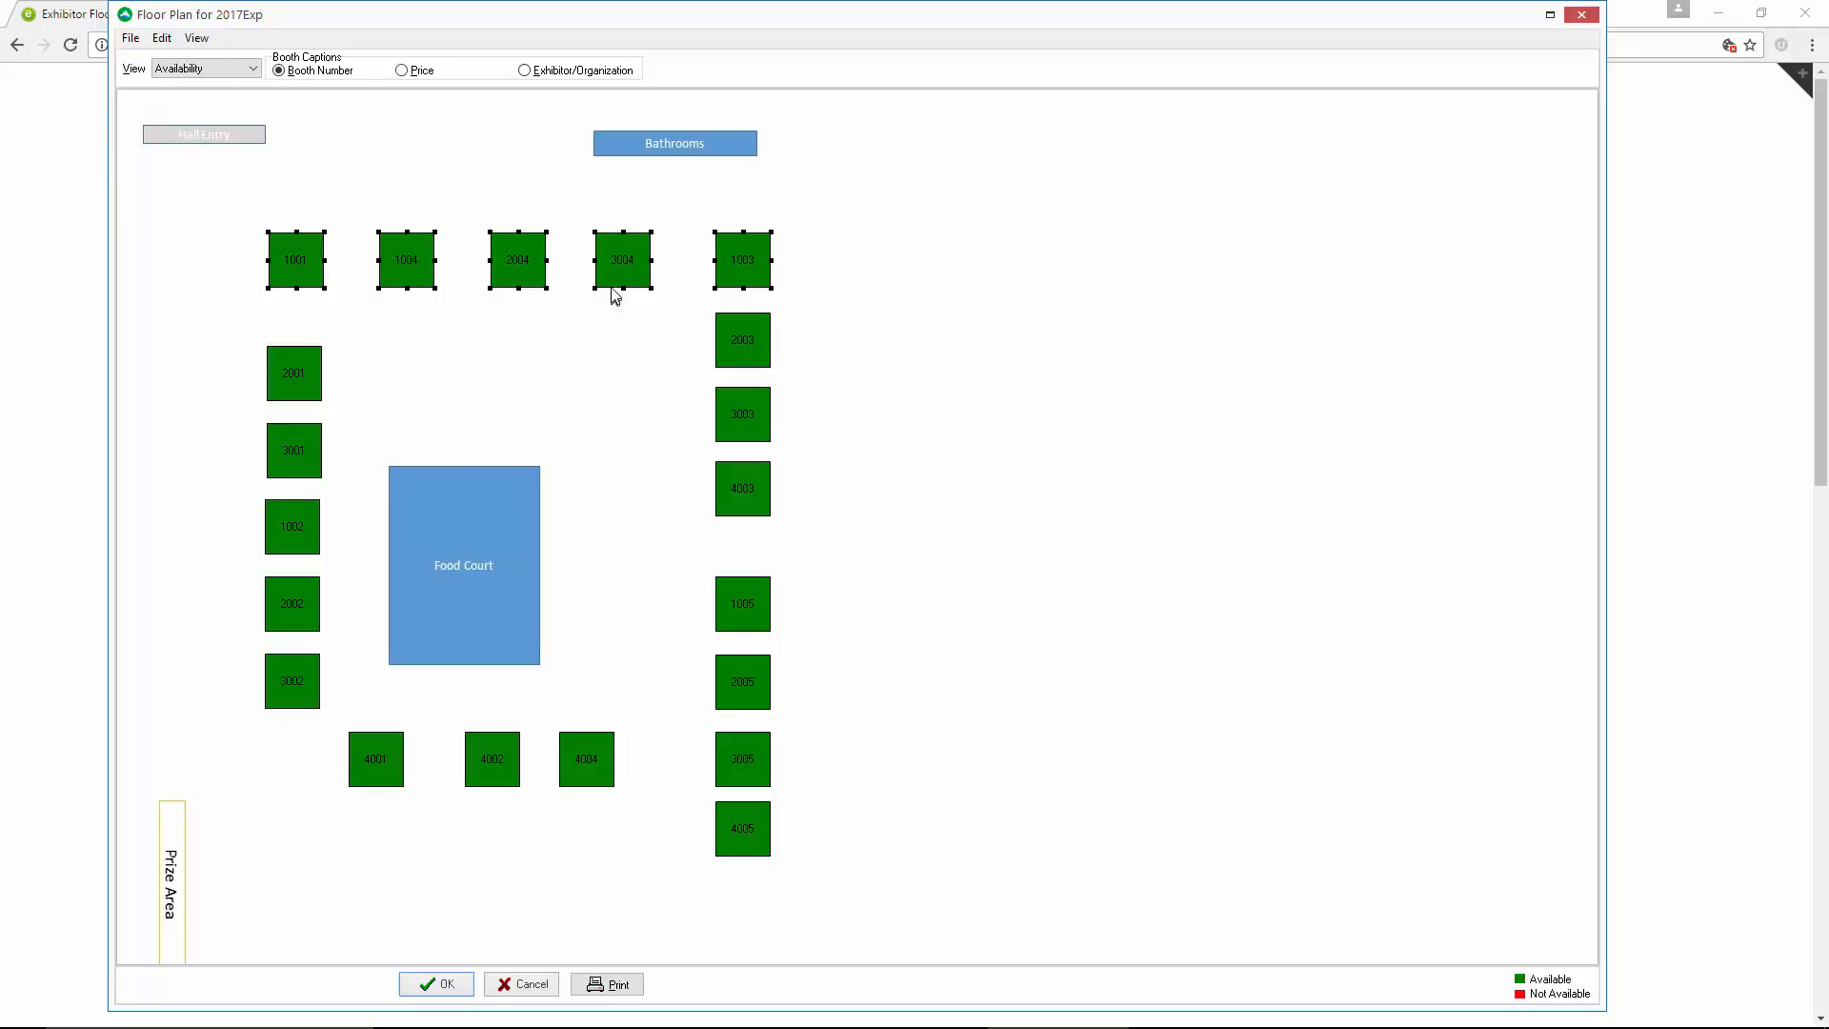
{"action": "left_click_drag", "start_coordinate": [611, 272], "coordinate": [613, 266]}
{"action": "left_click", "coordinate": [611, 376]}
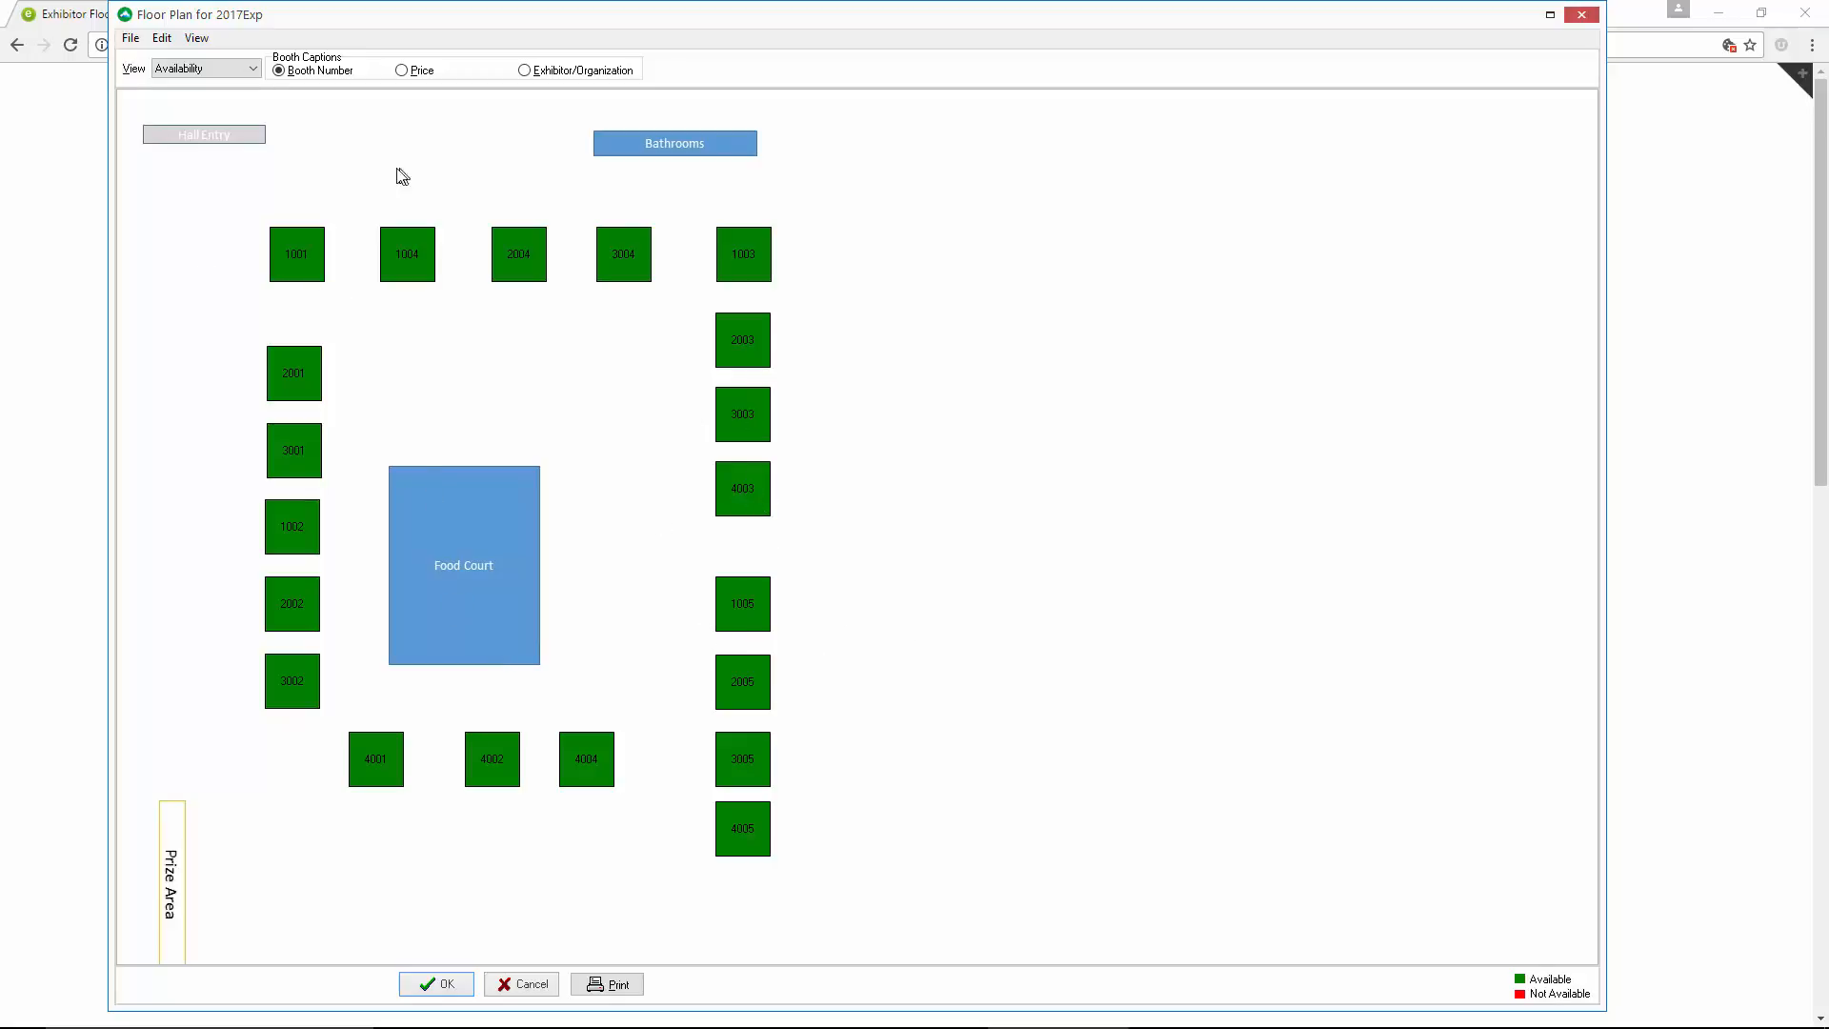
Make all booths larger by one increment, and shift the whole booth layout leftward so it surrounds the Food Court
{"action": "left_click", "coordinate": [162, 40]}
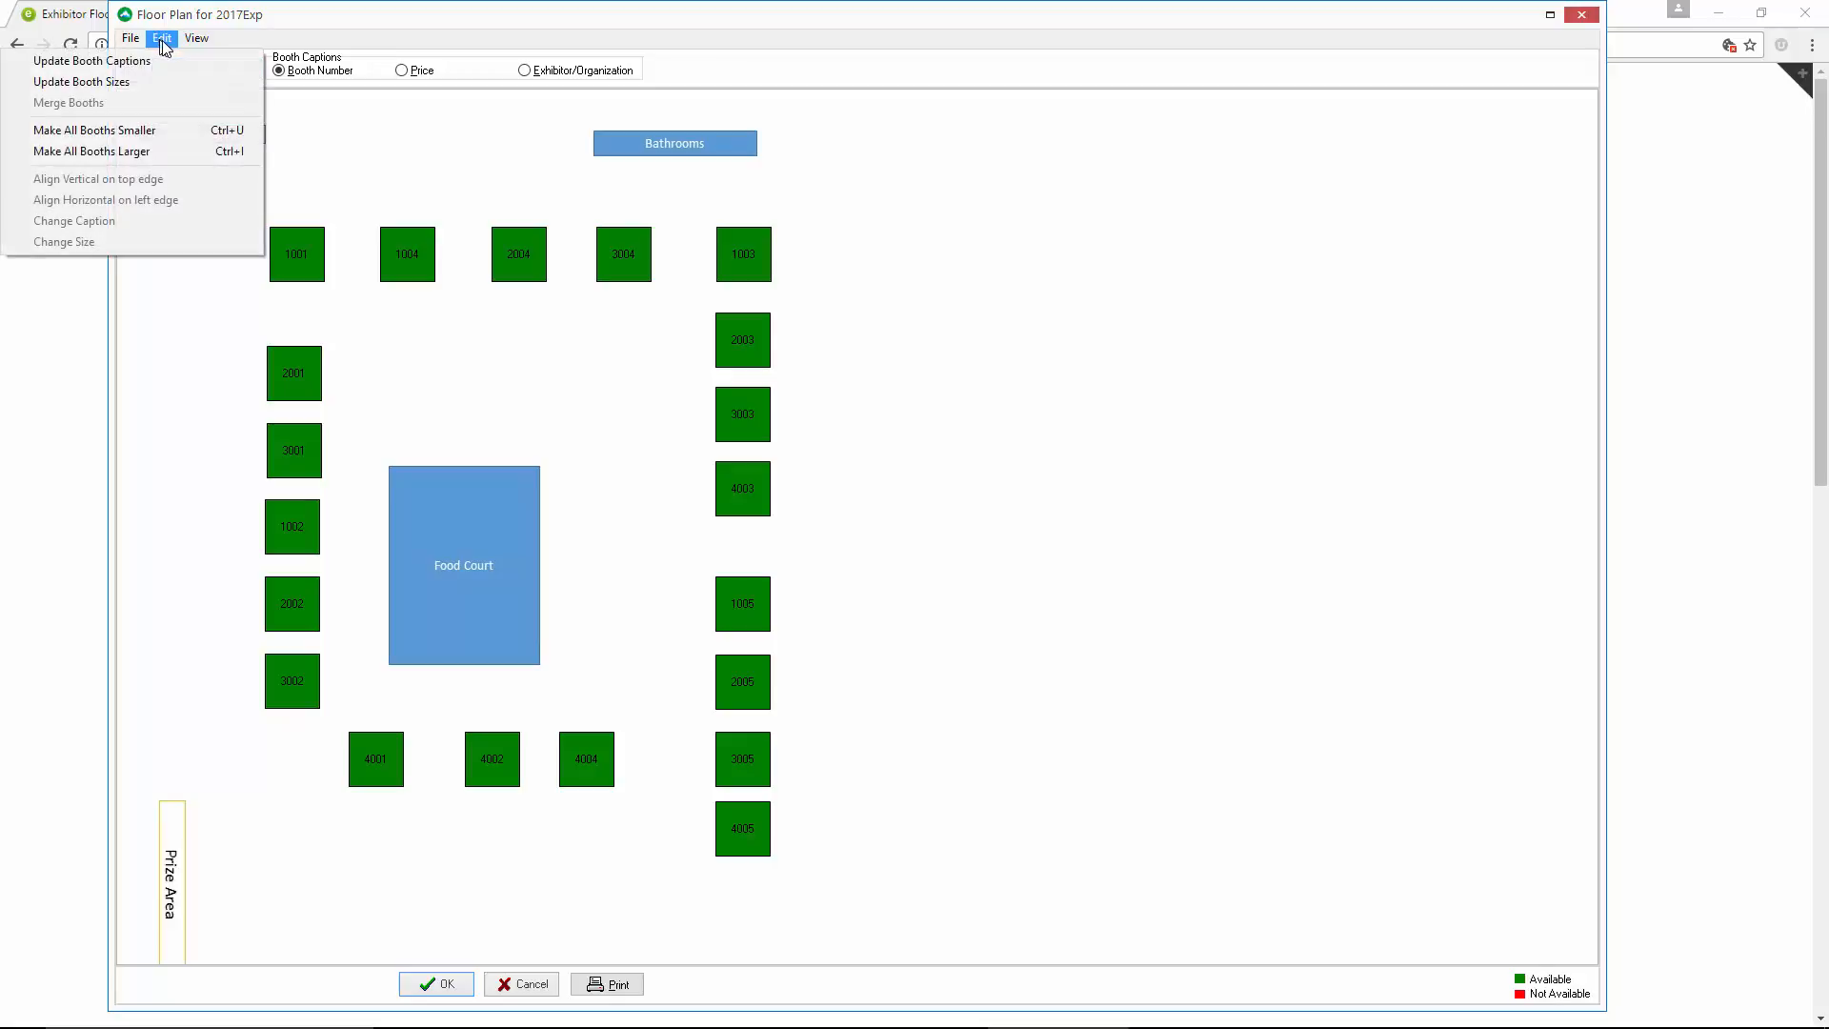
{"action": "left_click", "coordinate": [164, 157]}
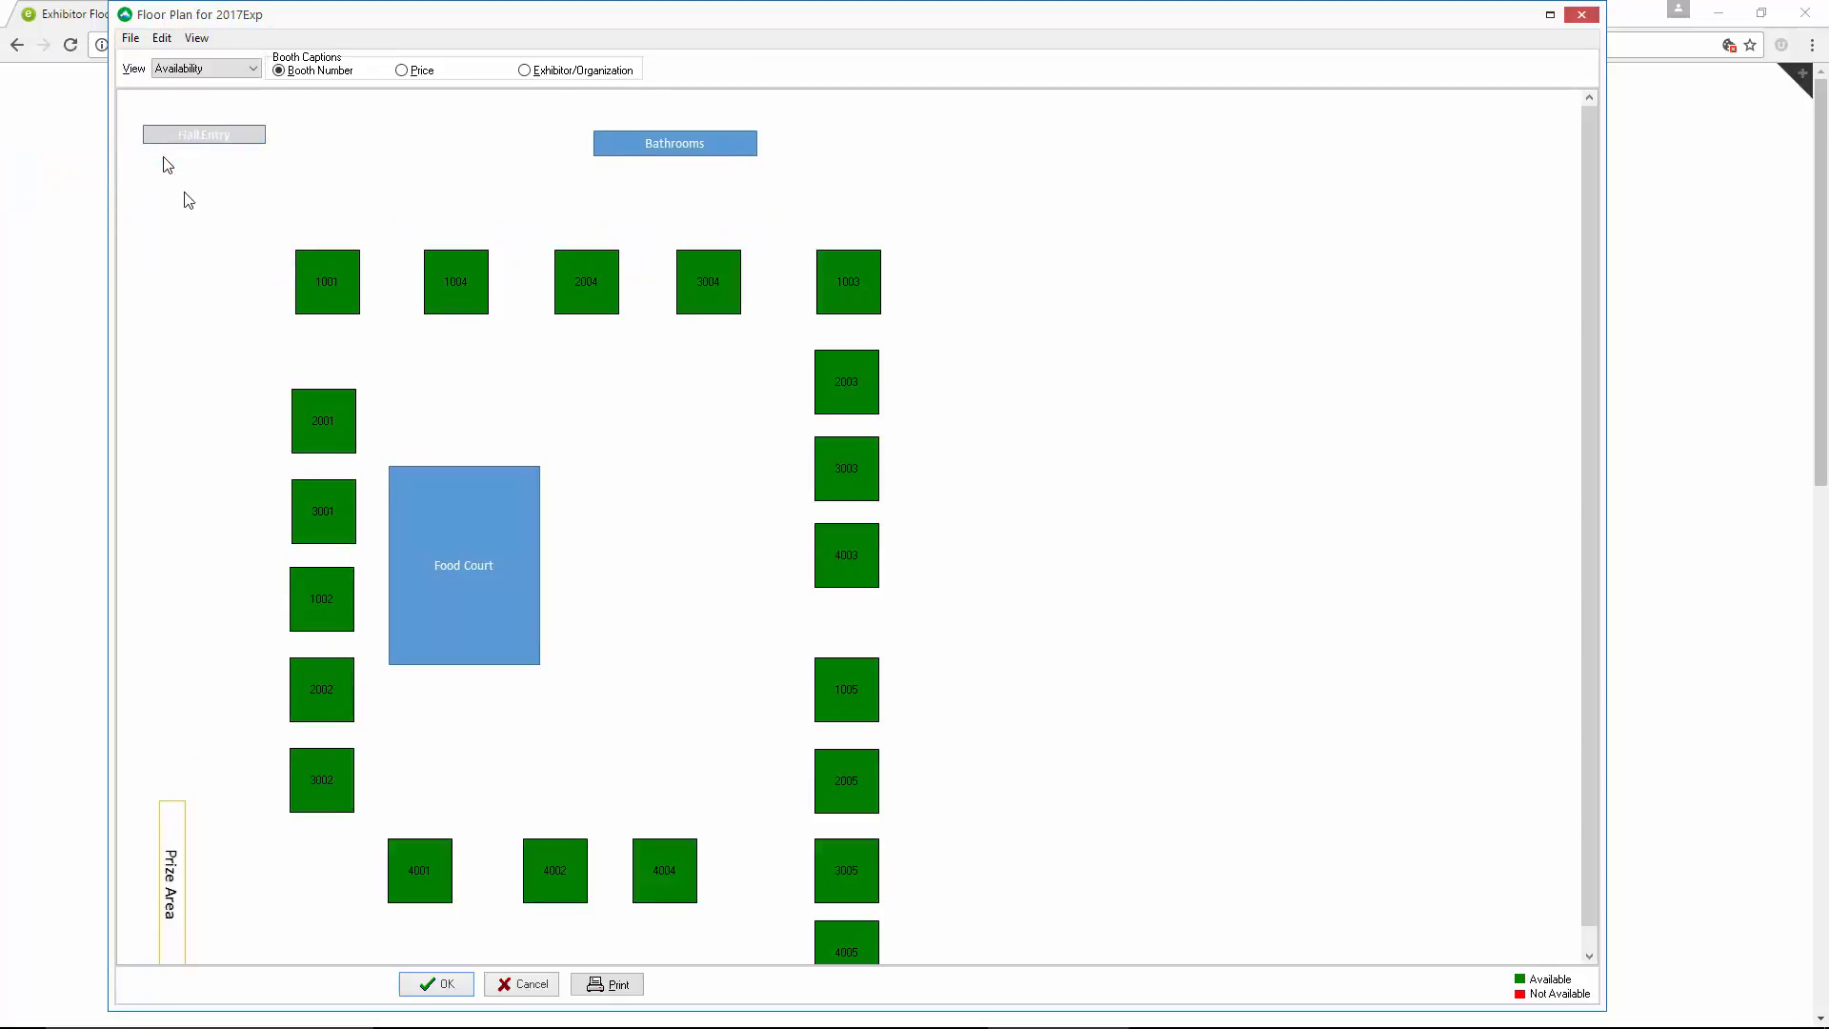
{"action": "left_click_drag", "start_coordinate": [233, 225], "coordinate": [986, 952]}
{"action": "left_click_drag", "start_coordinate": [1589, 499], "coordinate": [1588, 533]}
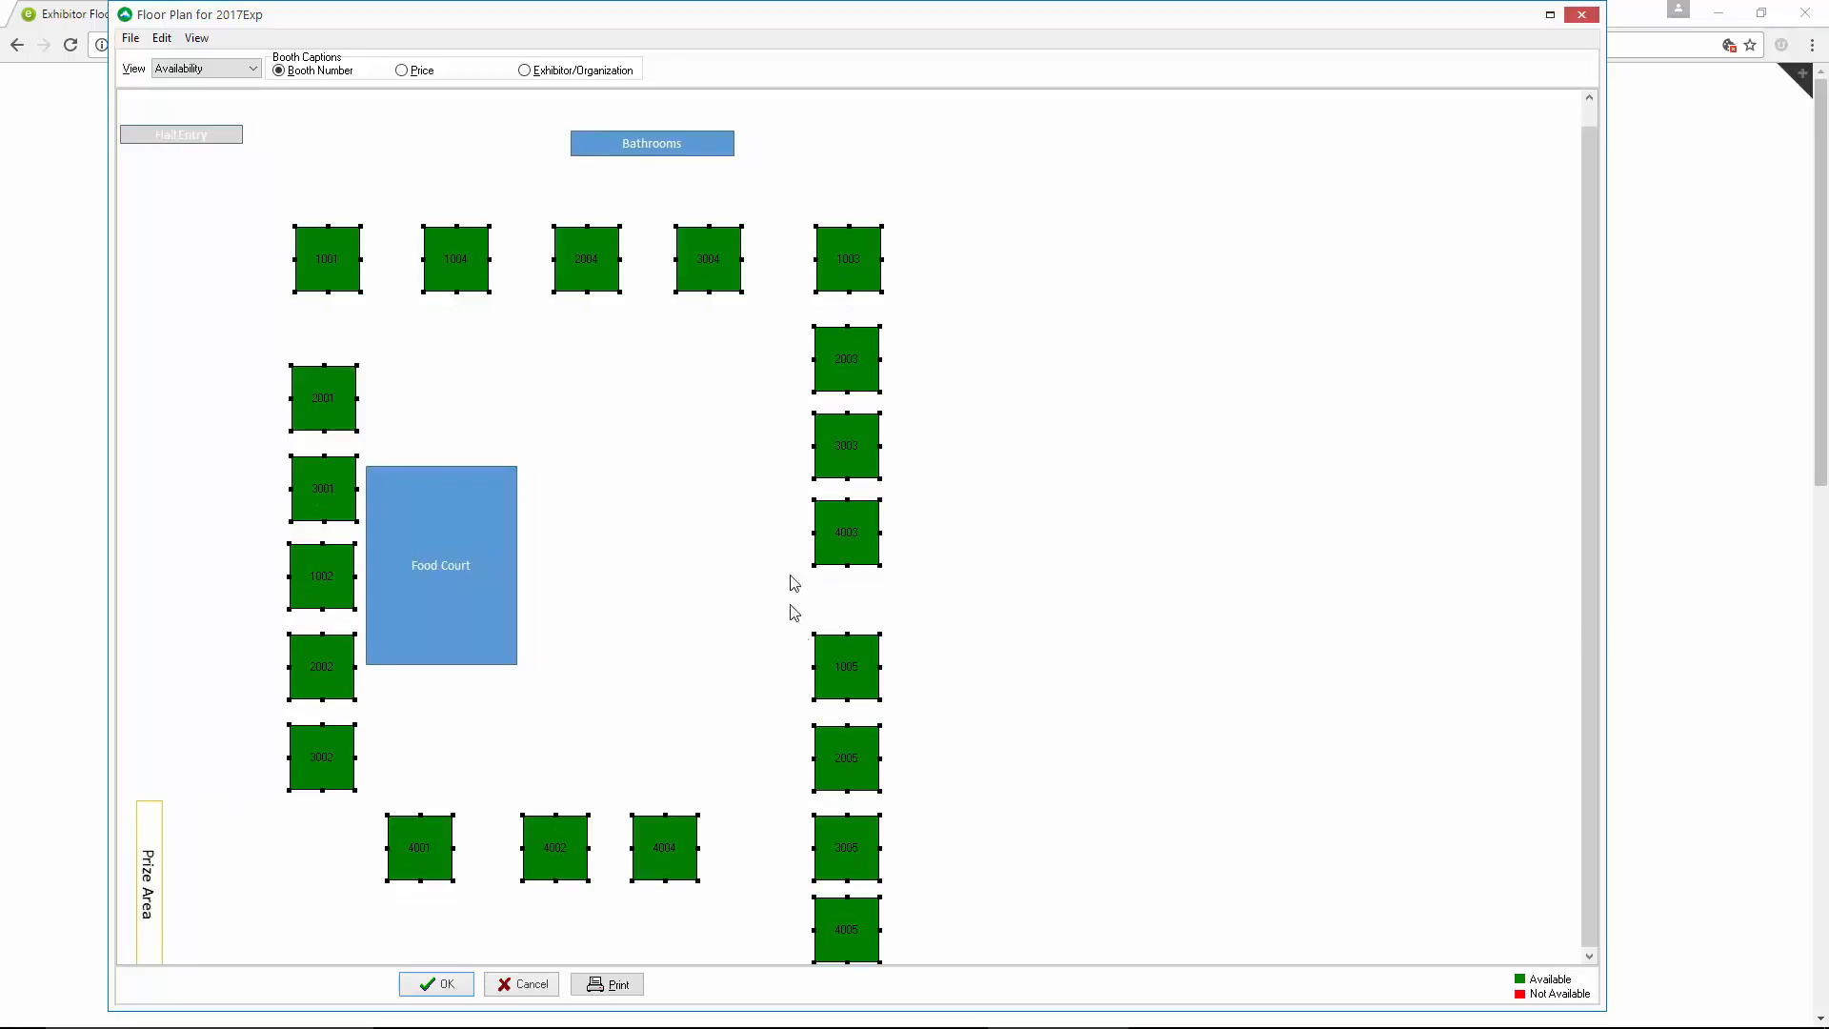
{"action": "left_click_drag", "start_coordinate": [842, 524], "coordinate": [706, 518]}
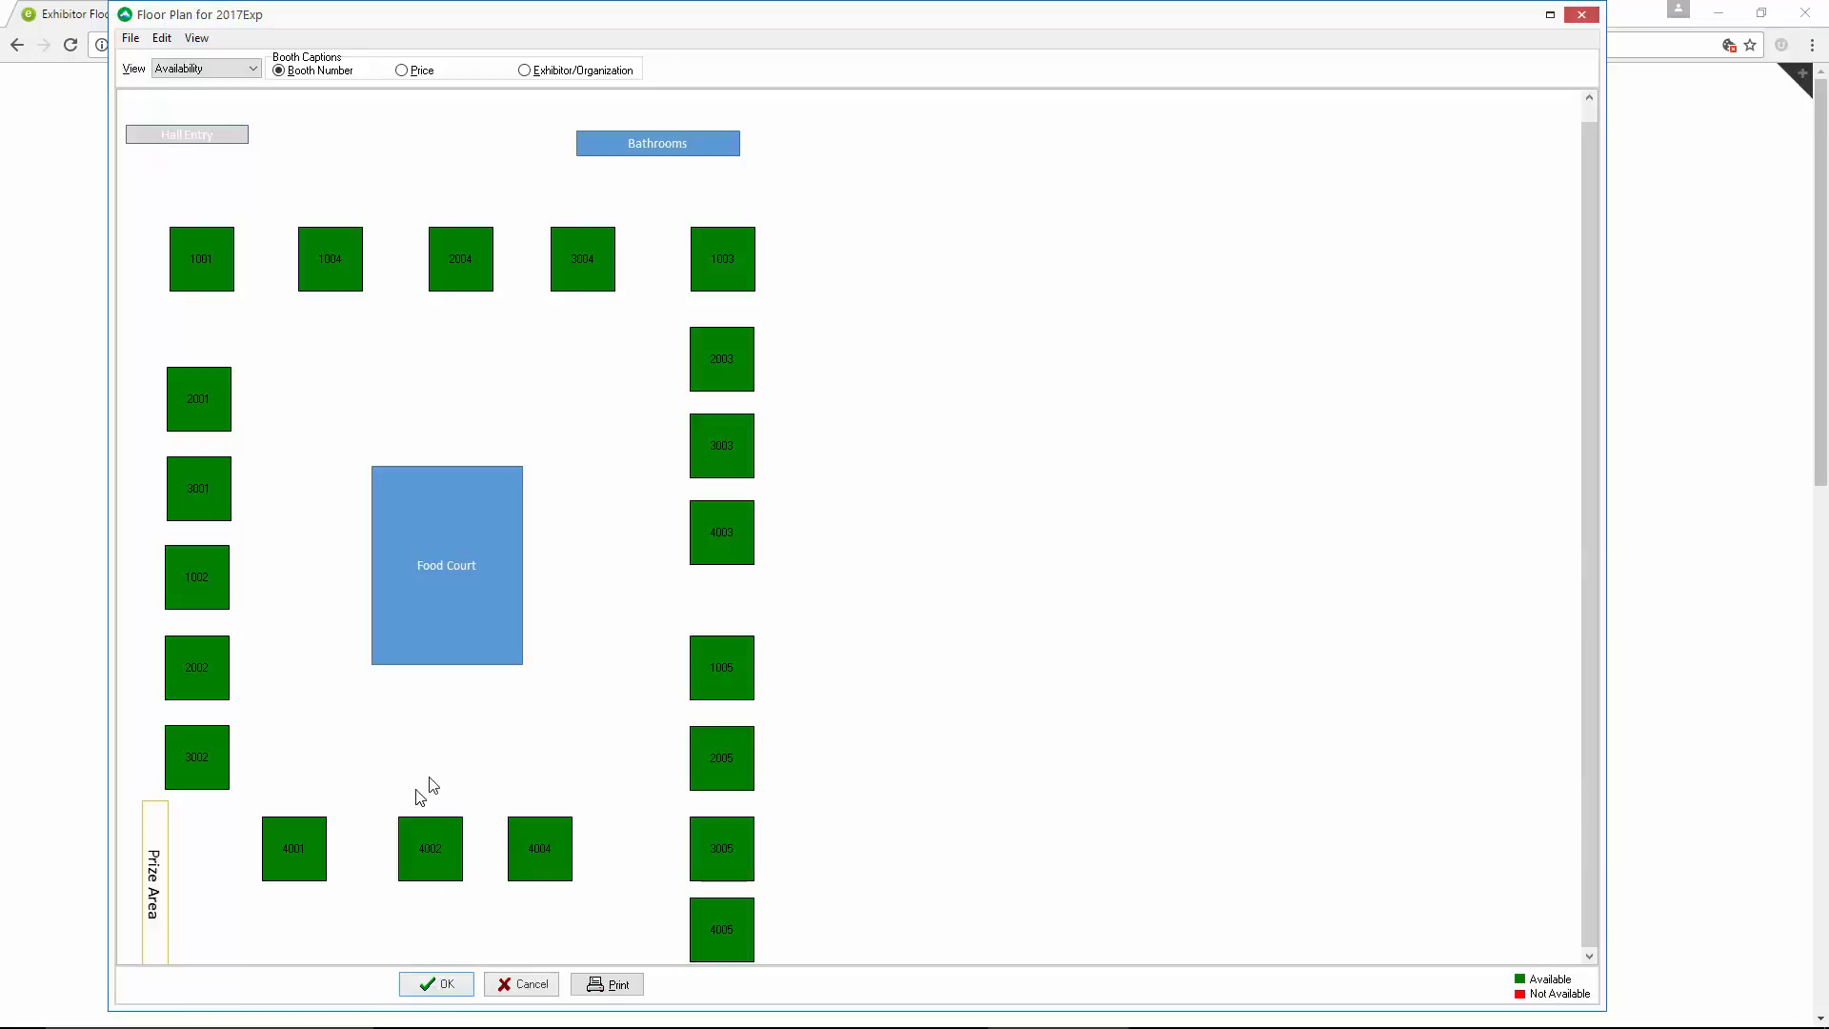
Publish the rearranged floor plan
{"action": "left_click", "coordinate": [131, 39]}
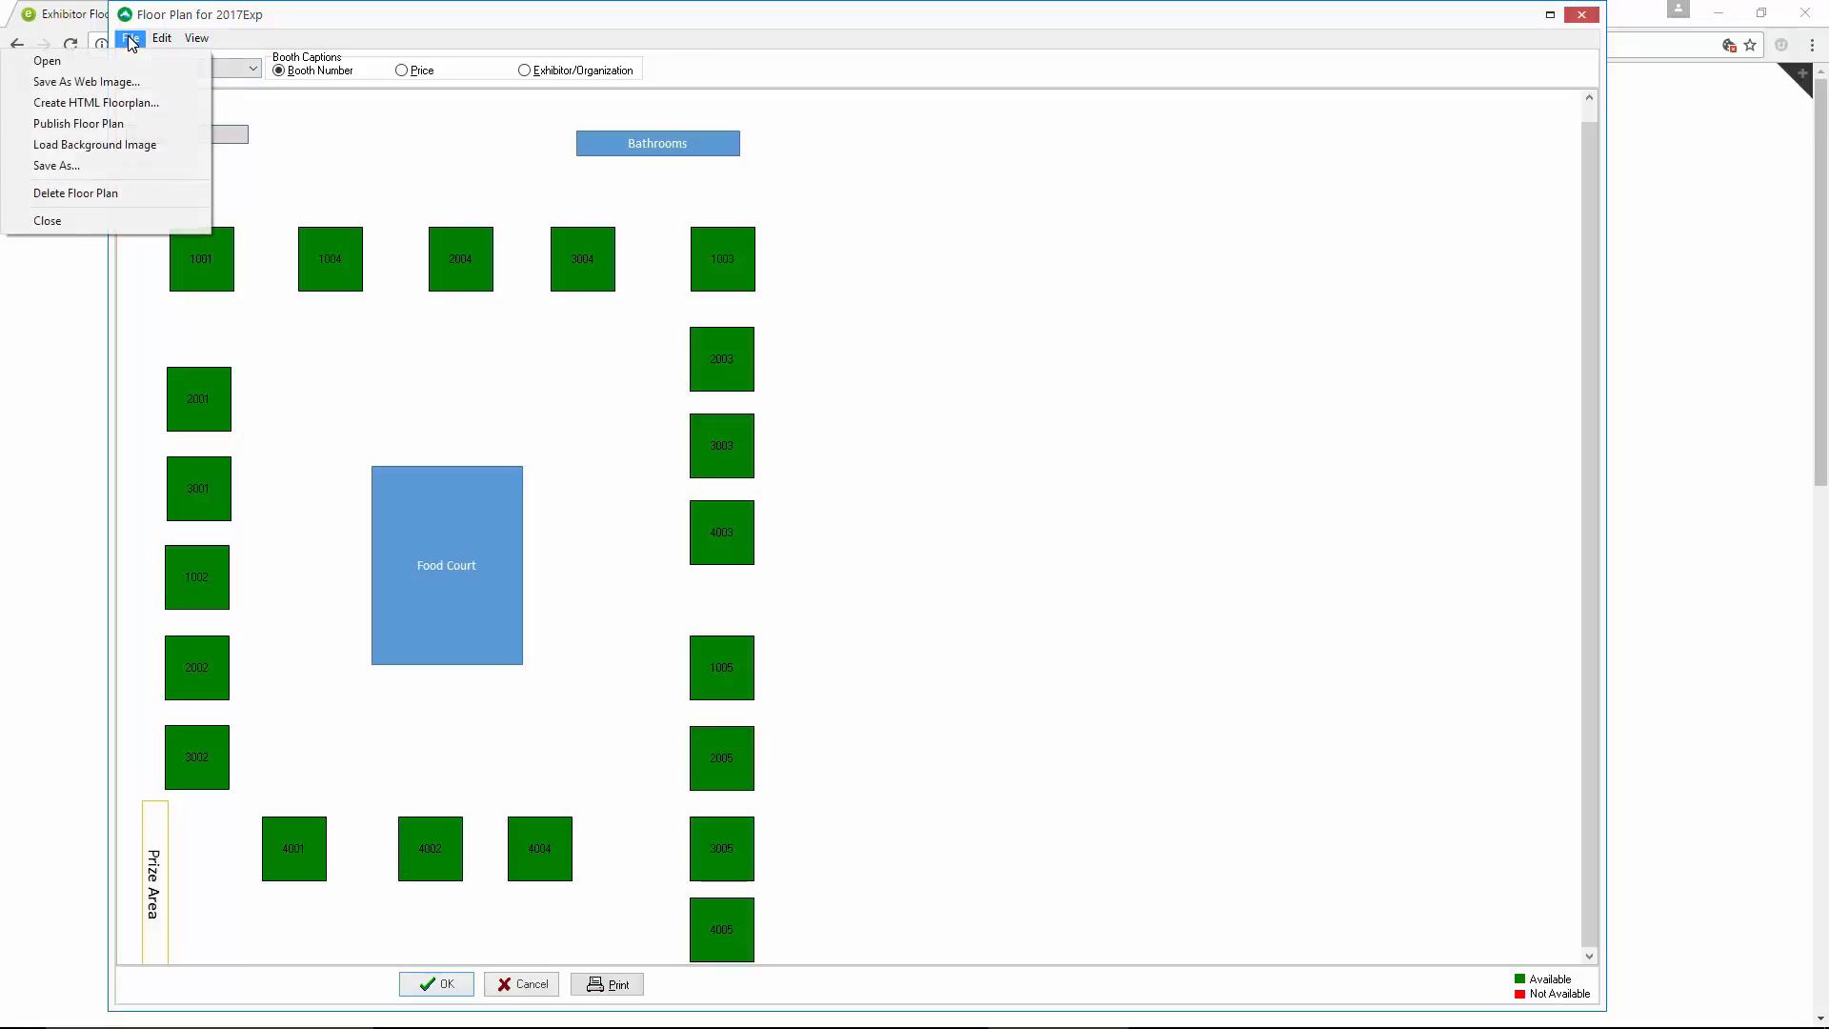
{"action": "left_click", "coordinate": [128, 124]}
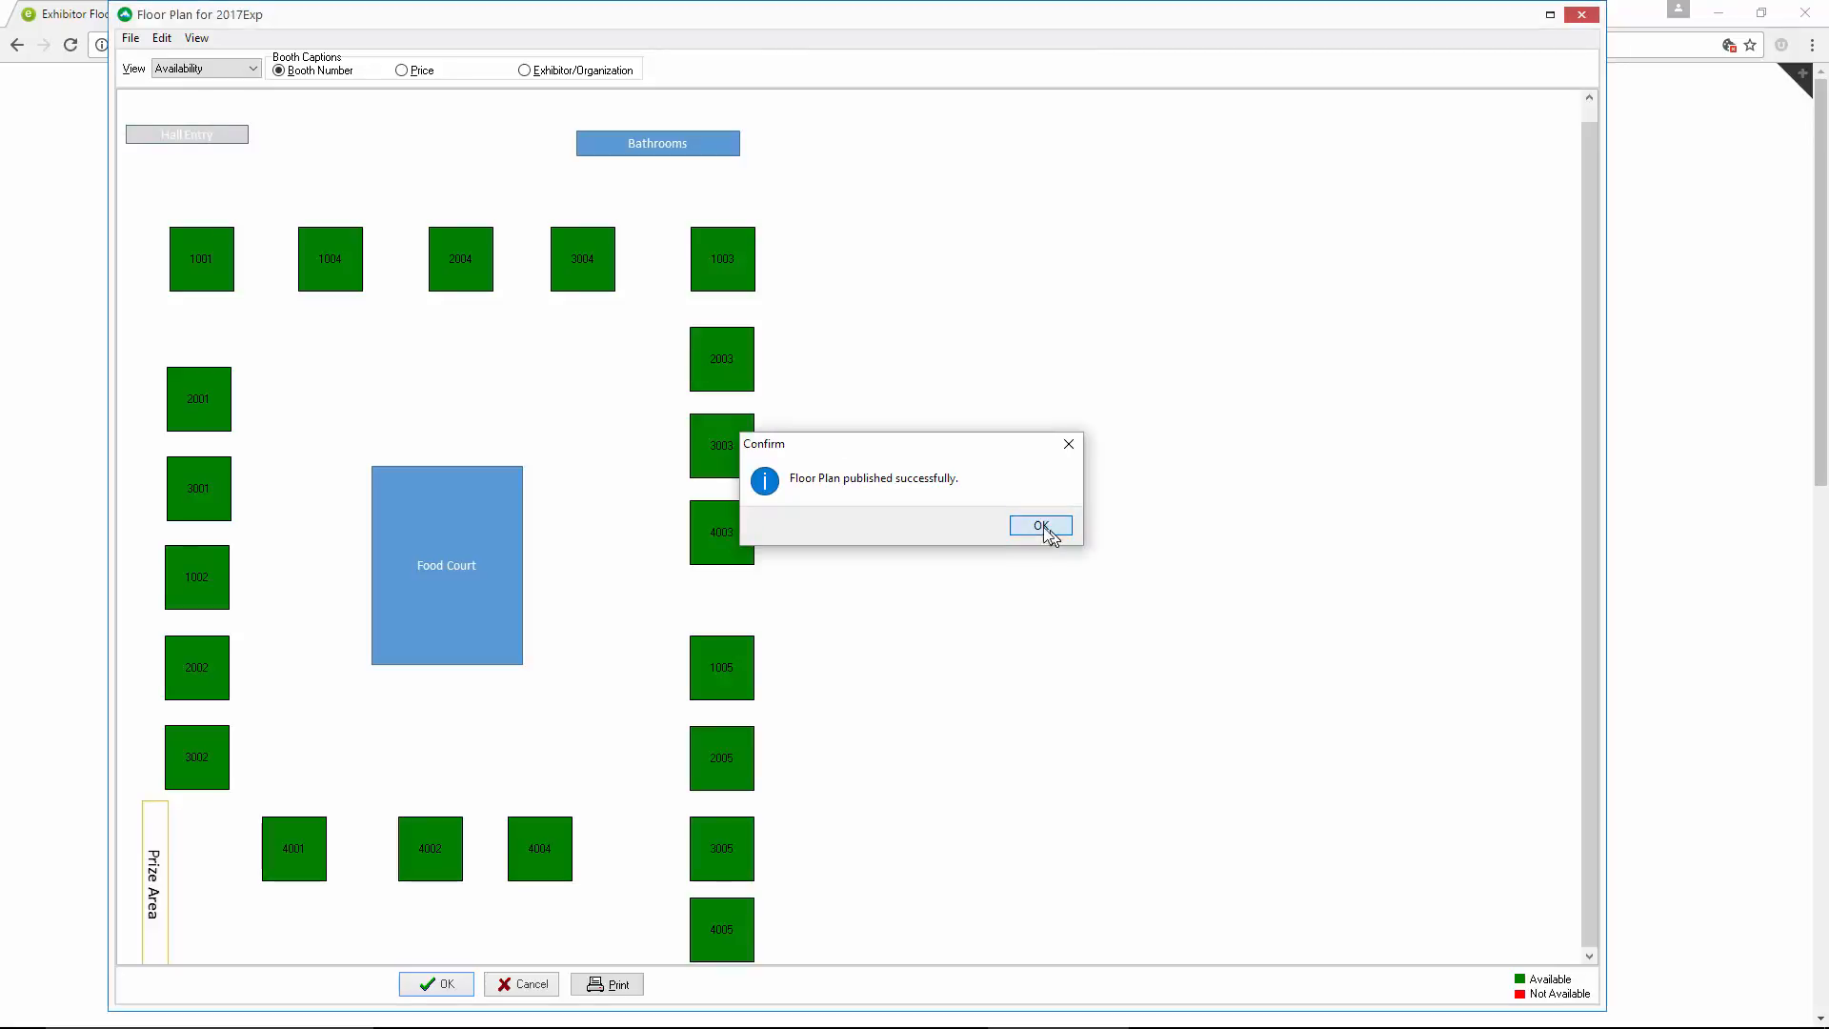
{"action": "left_click", "coordinate": [1050, 527]}
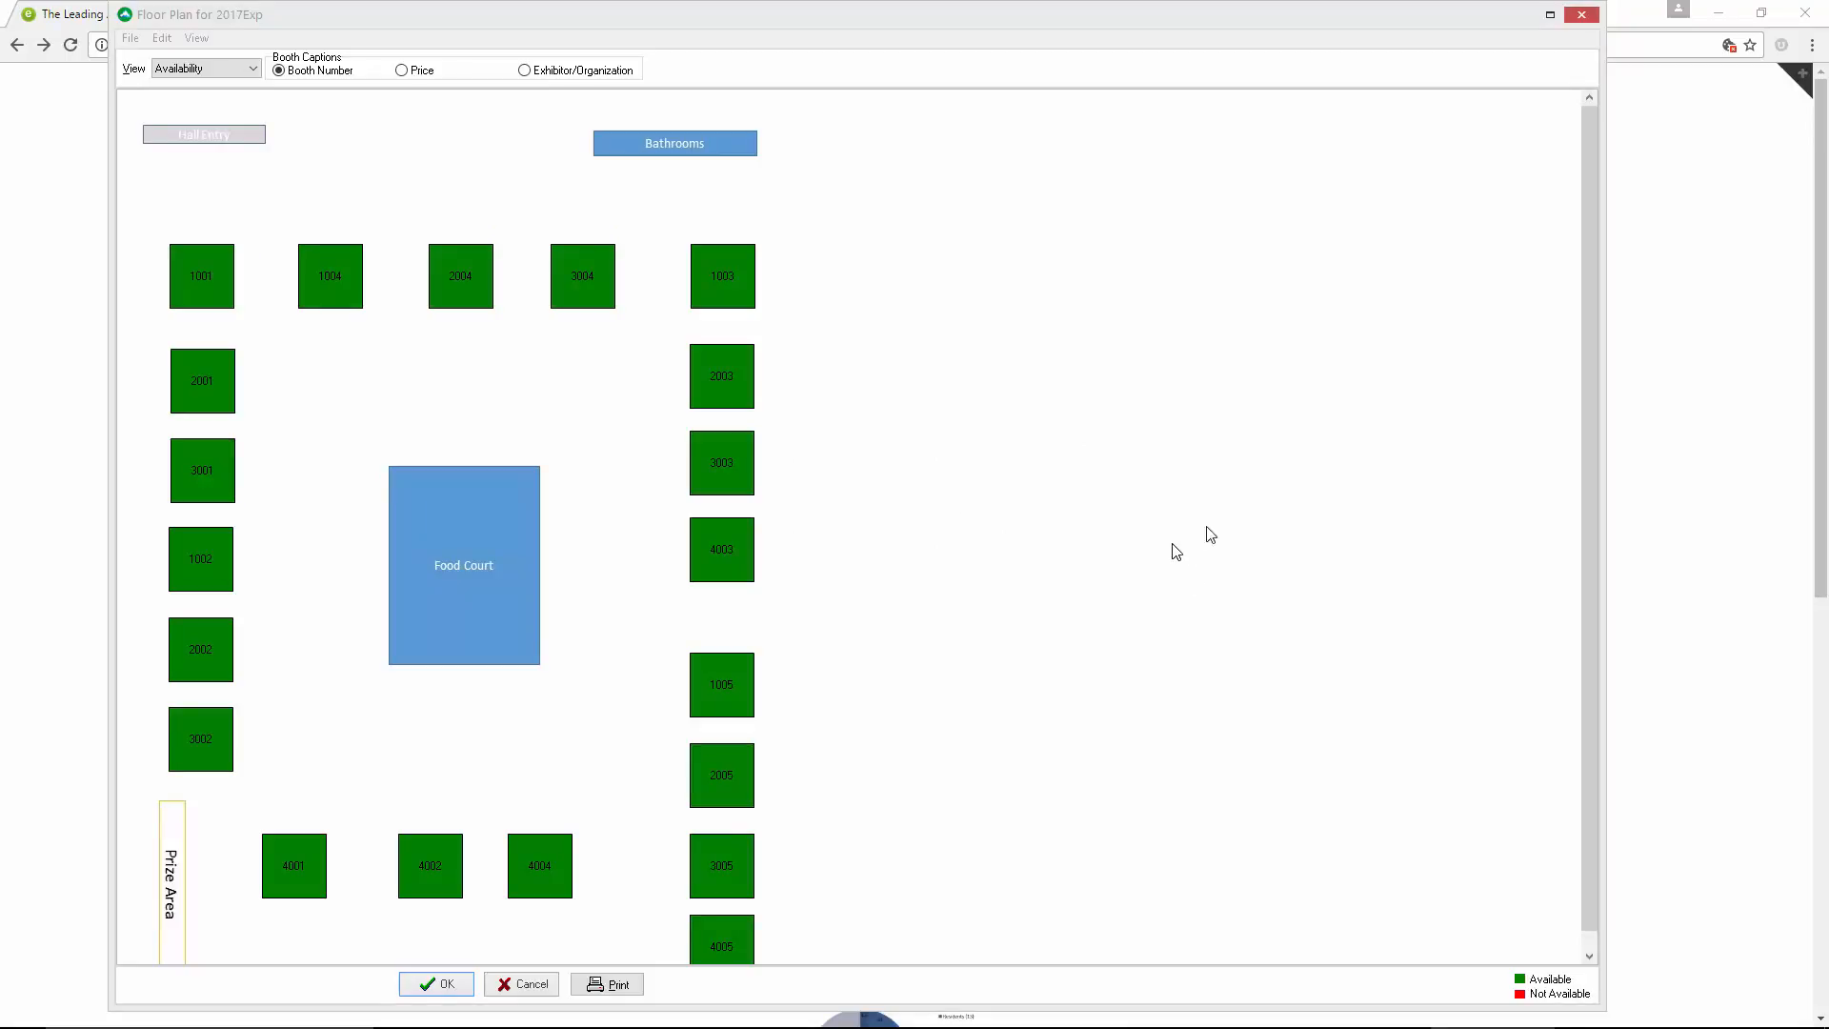
Switch to the browser, open the 2017 Exposition's exhibitor signup, and select booth 1003 on the online floor plan
{"action": "left_click", "coordinate": [1695, 228]}
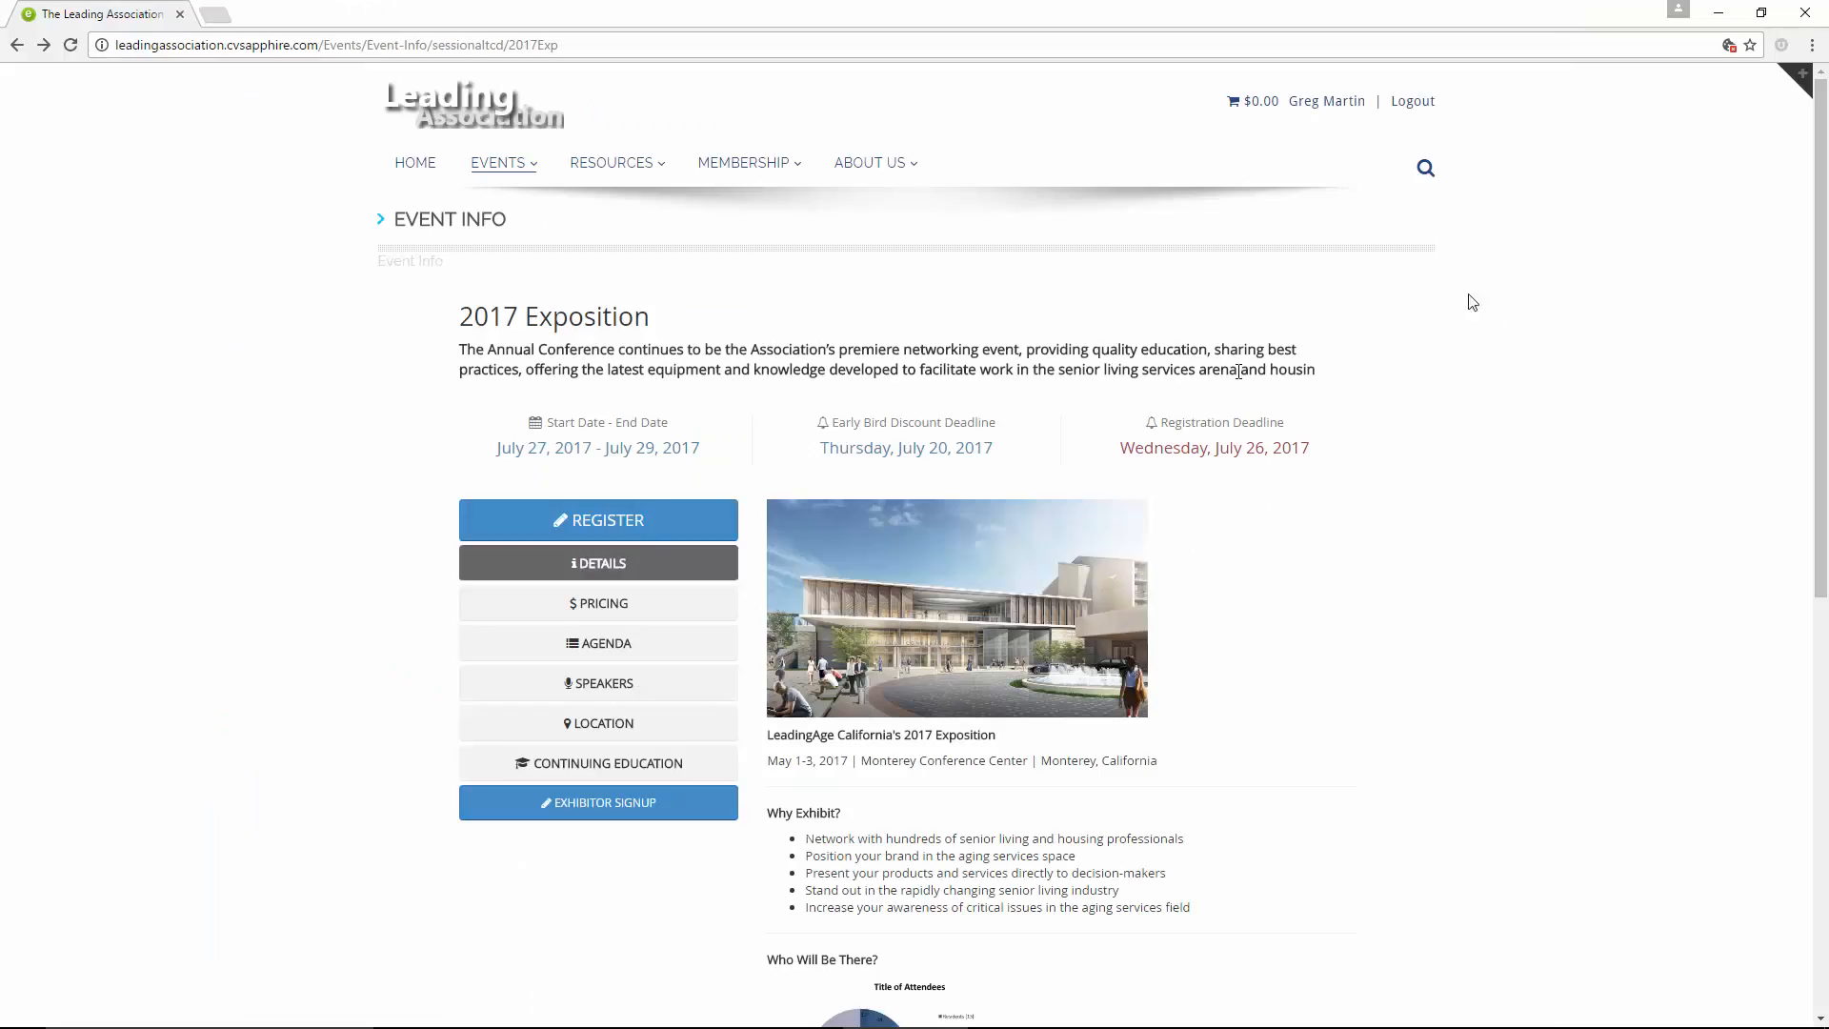
{"action": "left_click", "coordinate": [679, 800]}
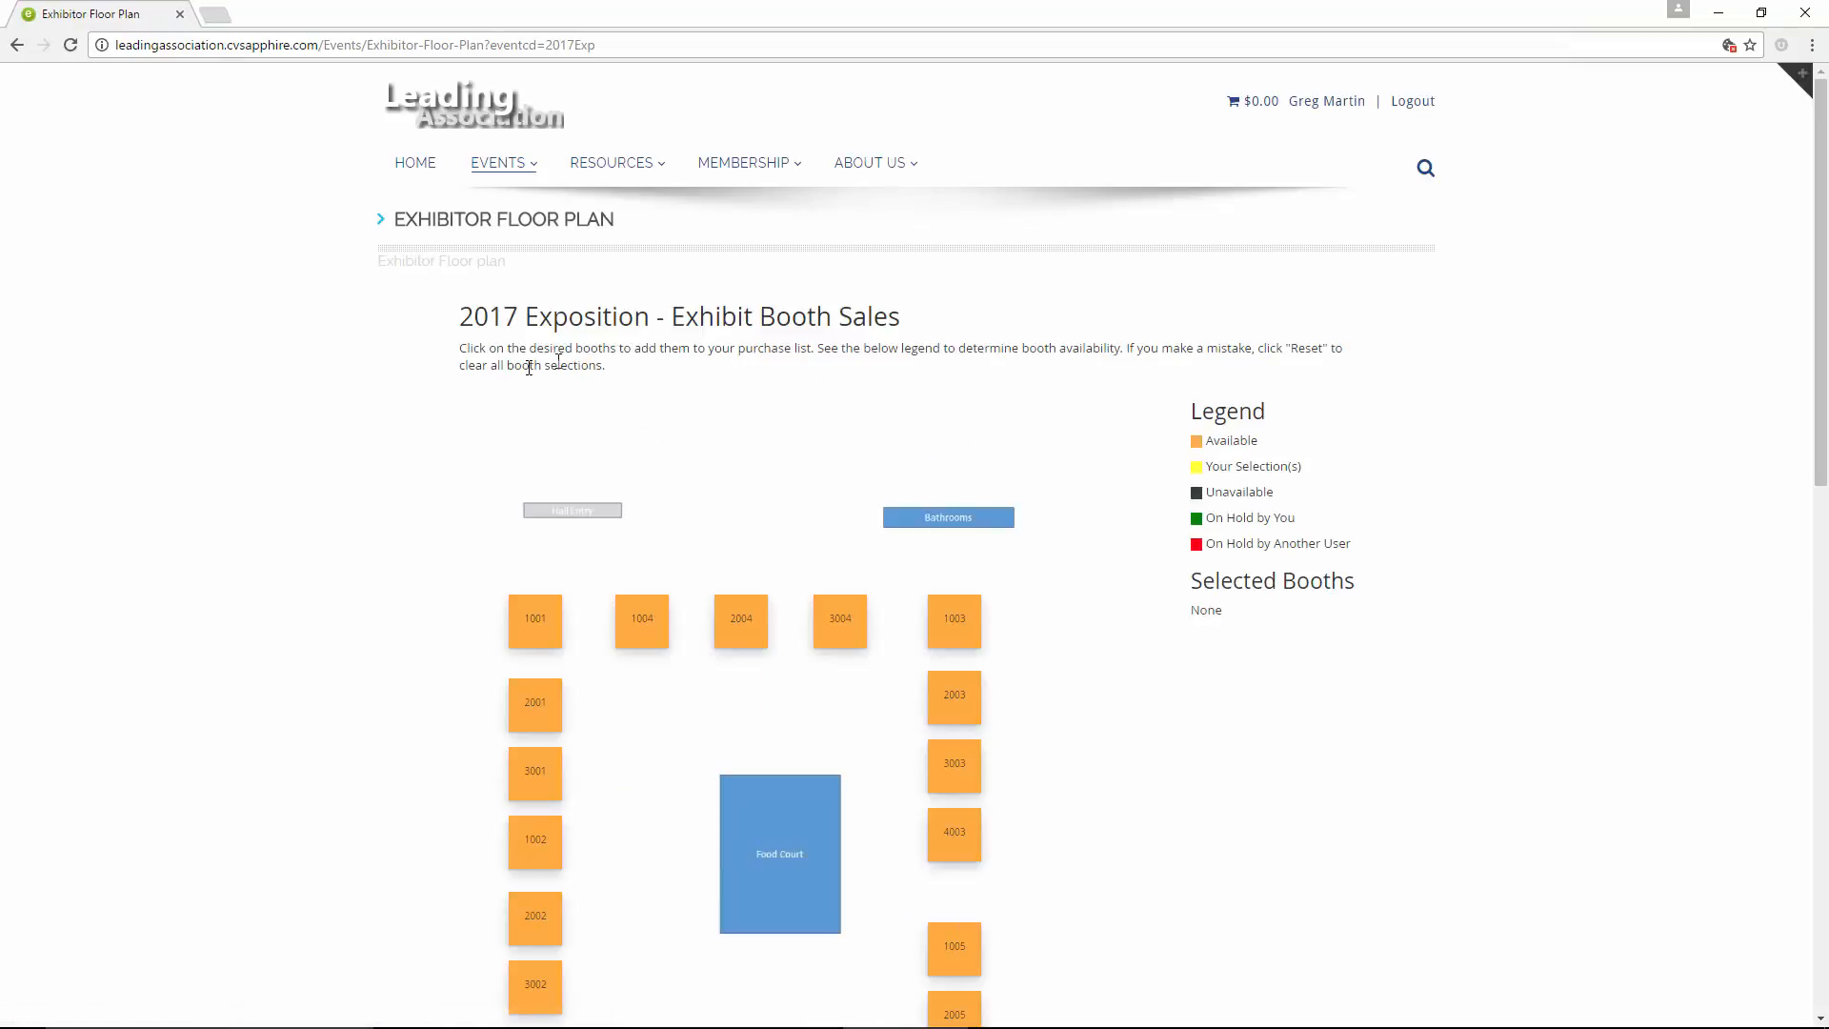
{"action": "scroll", "coordinate": [443, 445], "scroll_direction": "down", "scroll_amount": 1}
{"action": "scroll", "coordinate": [443, 448], "scroll_direction": "down", "scroll_amount": 3}
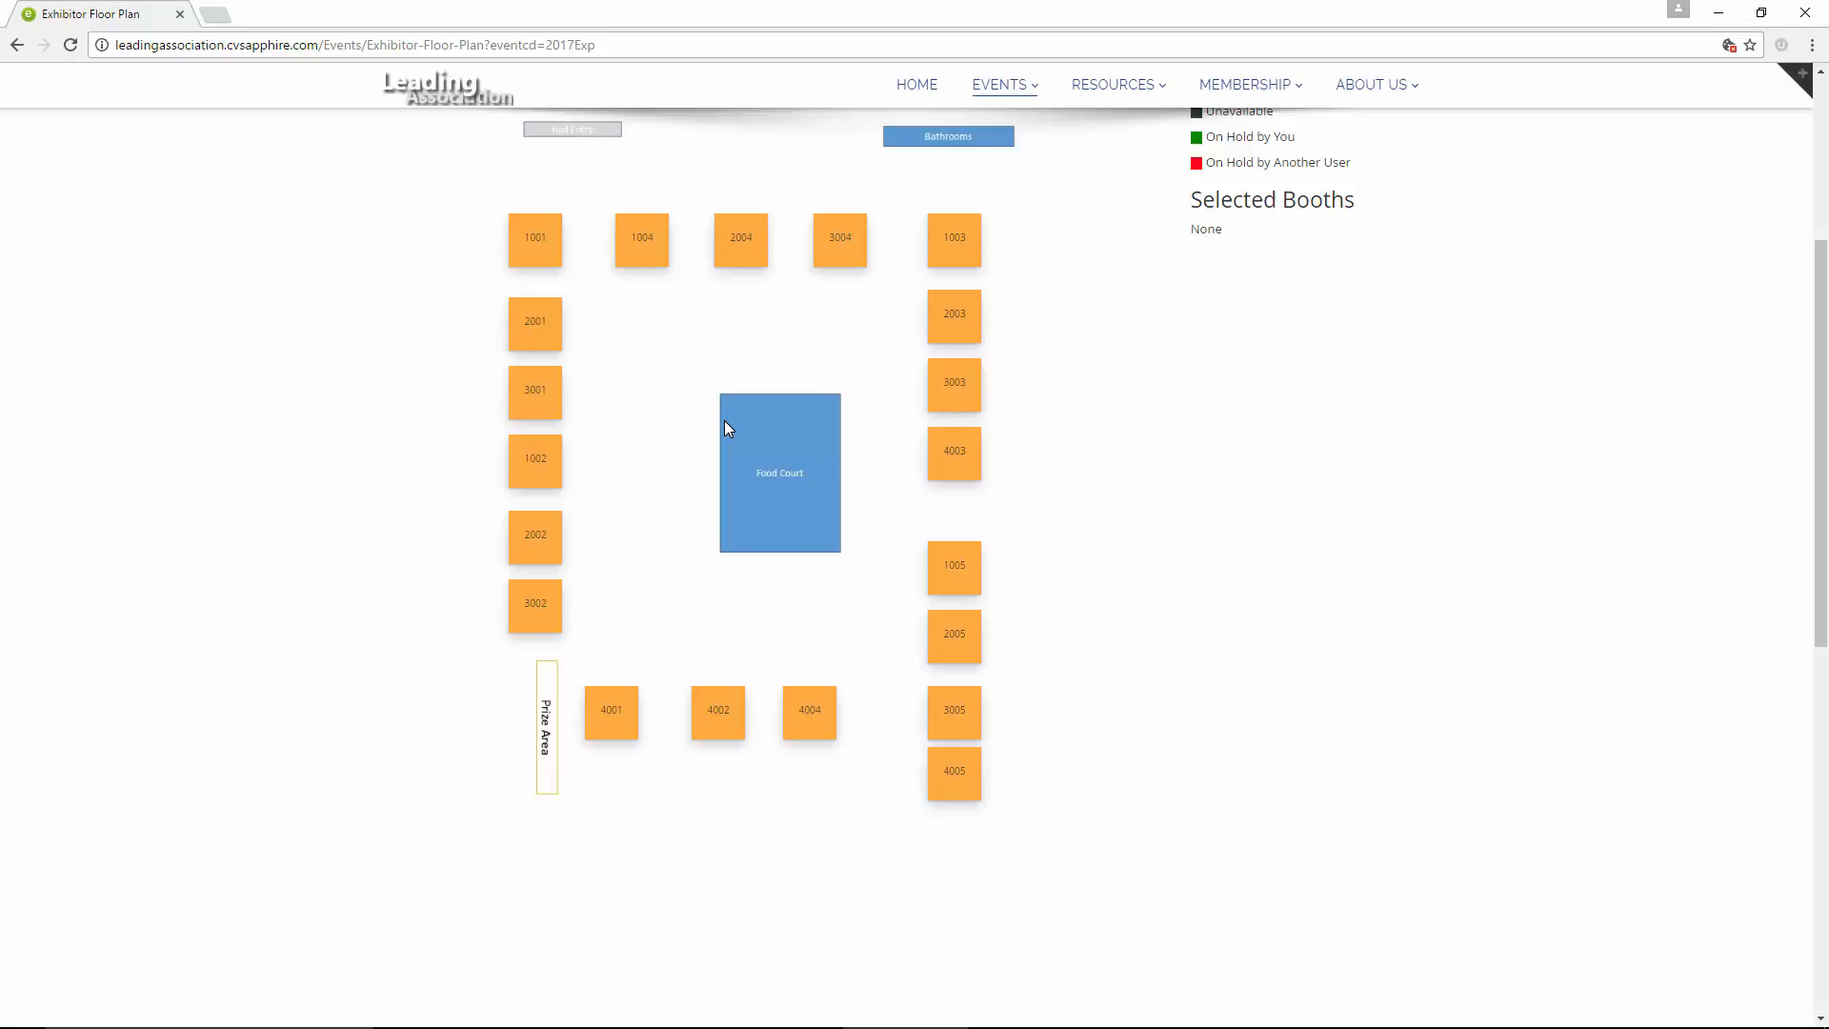
{"action": "left_click", "coordinate": [970, 235]}
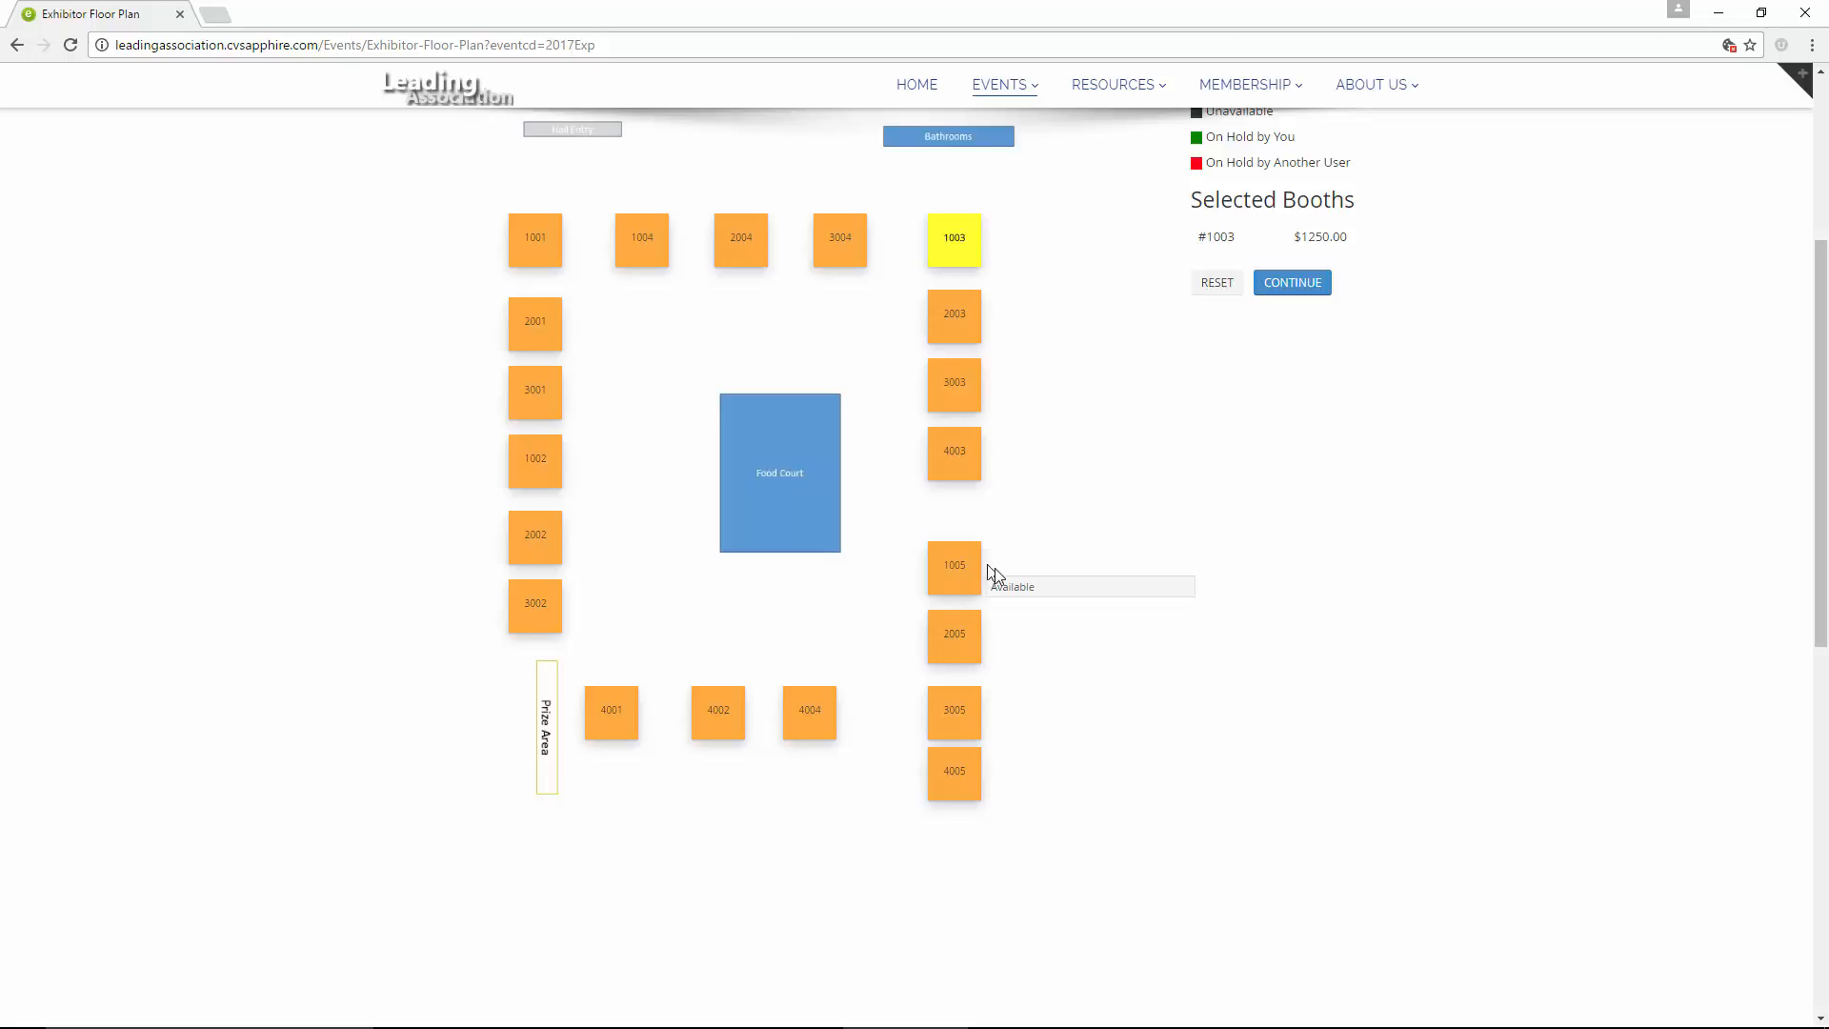
Back in the Floor Plan window, merge booths 2002 and 3002 and reshape the merged booth into an upright rectangle below booth 1002
{"action": "mouse_move", "coordinate": [912, 1024]}
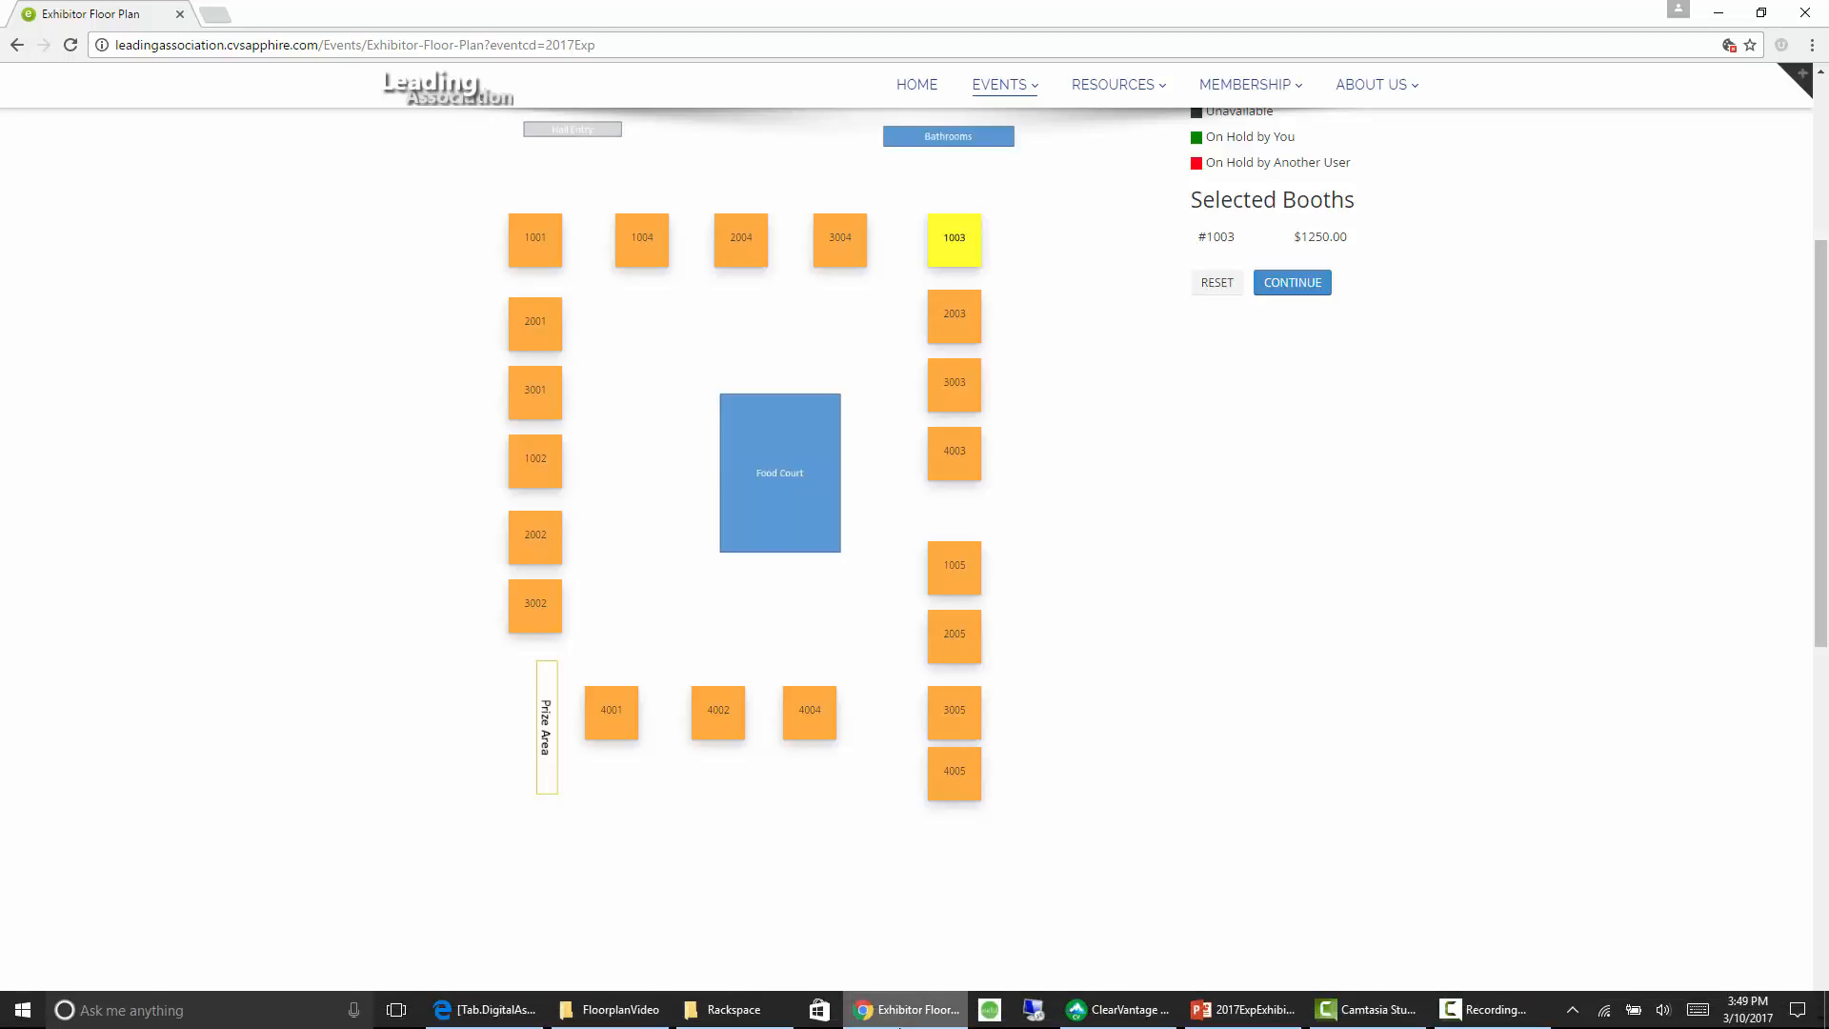
{"action": "left_click", "coordinate": [912, 1018]}
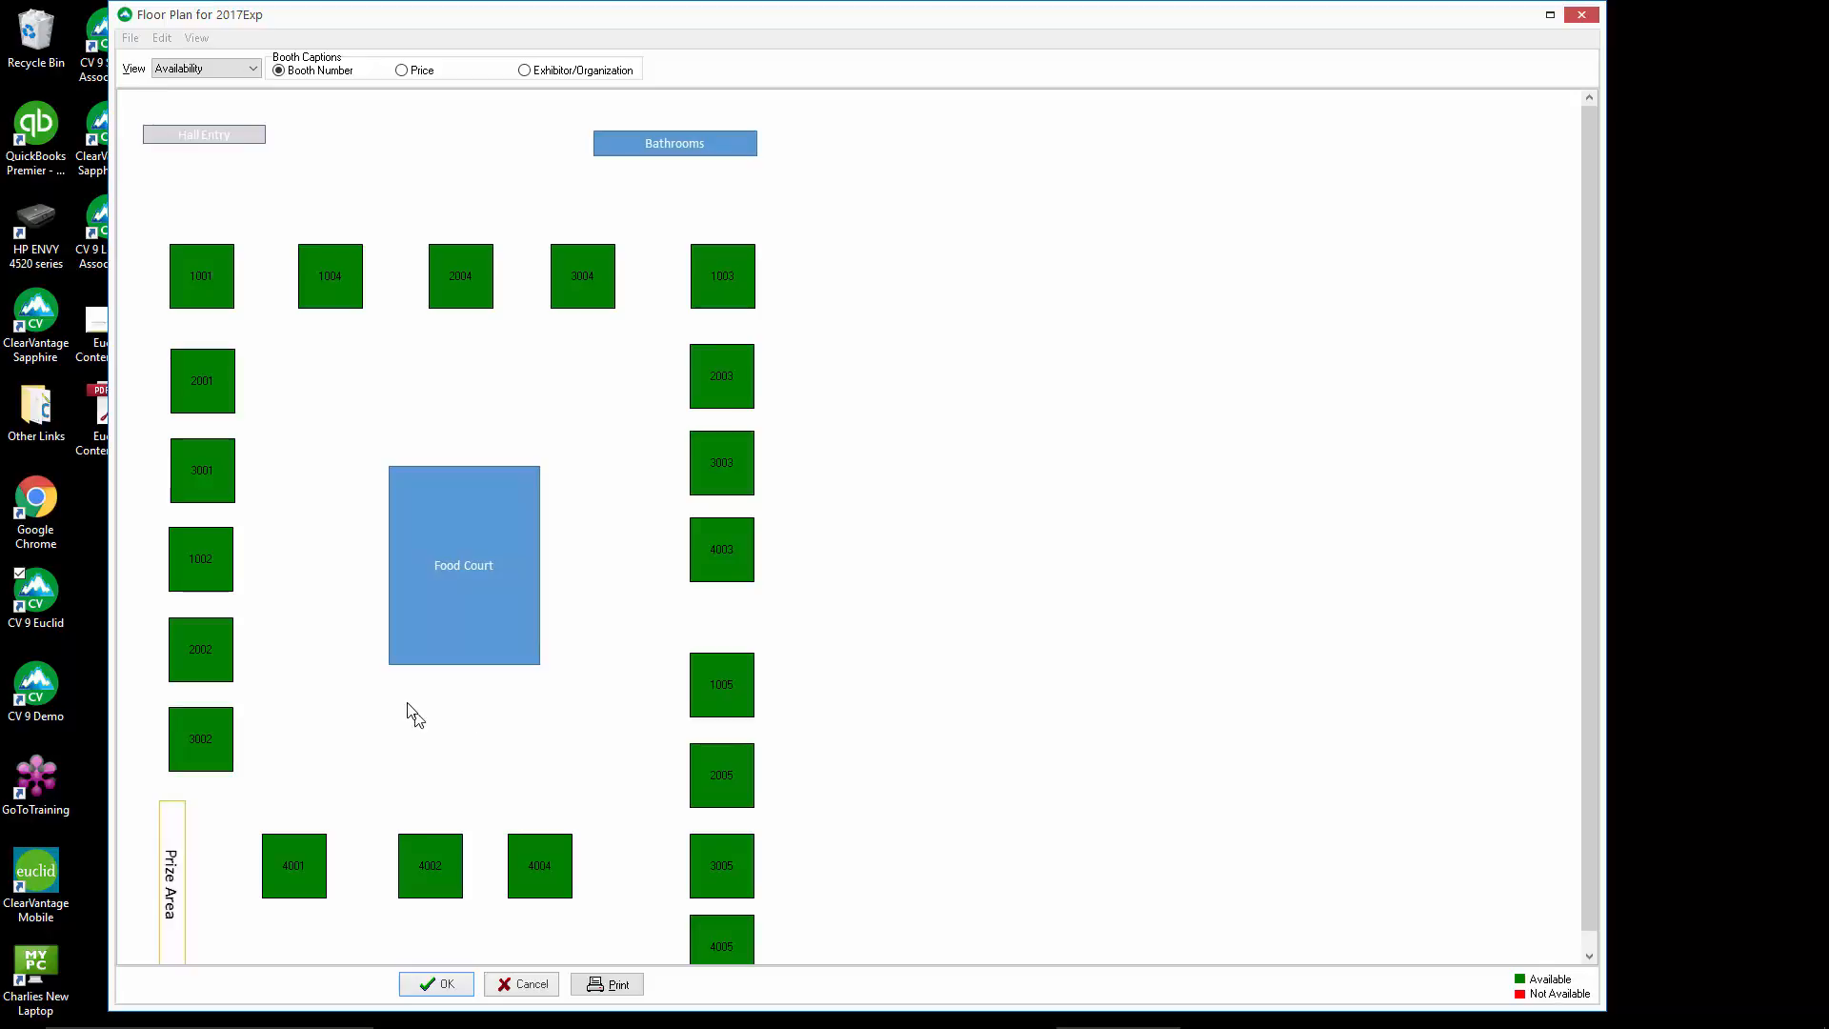
{"action": "left_click", "coordinate": [227, 668]}
{"action": "right_click", "coordinate": [198, 638]}
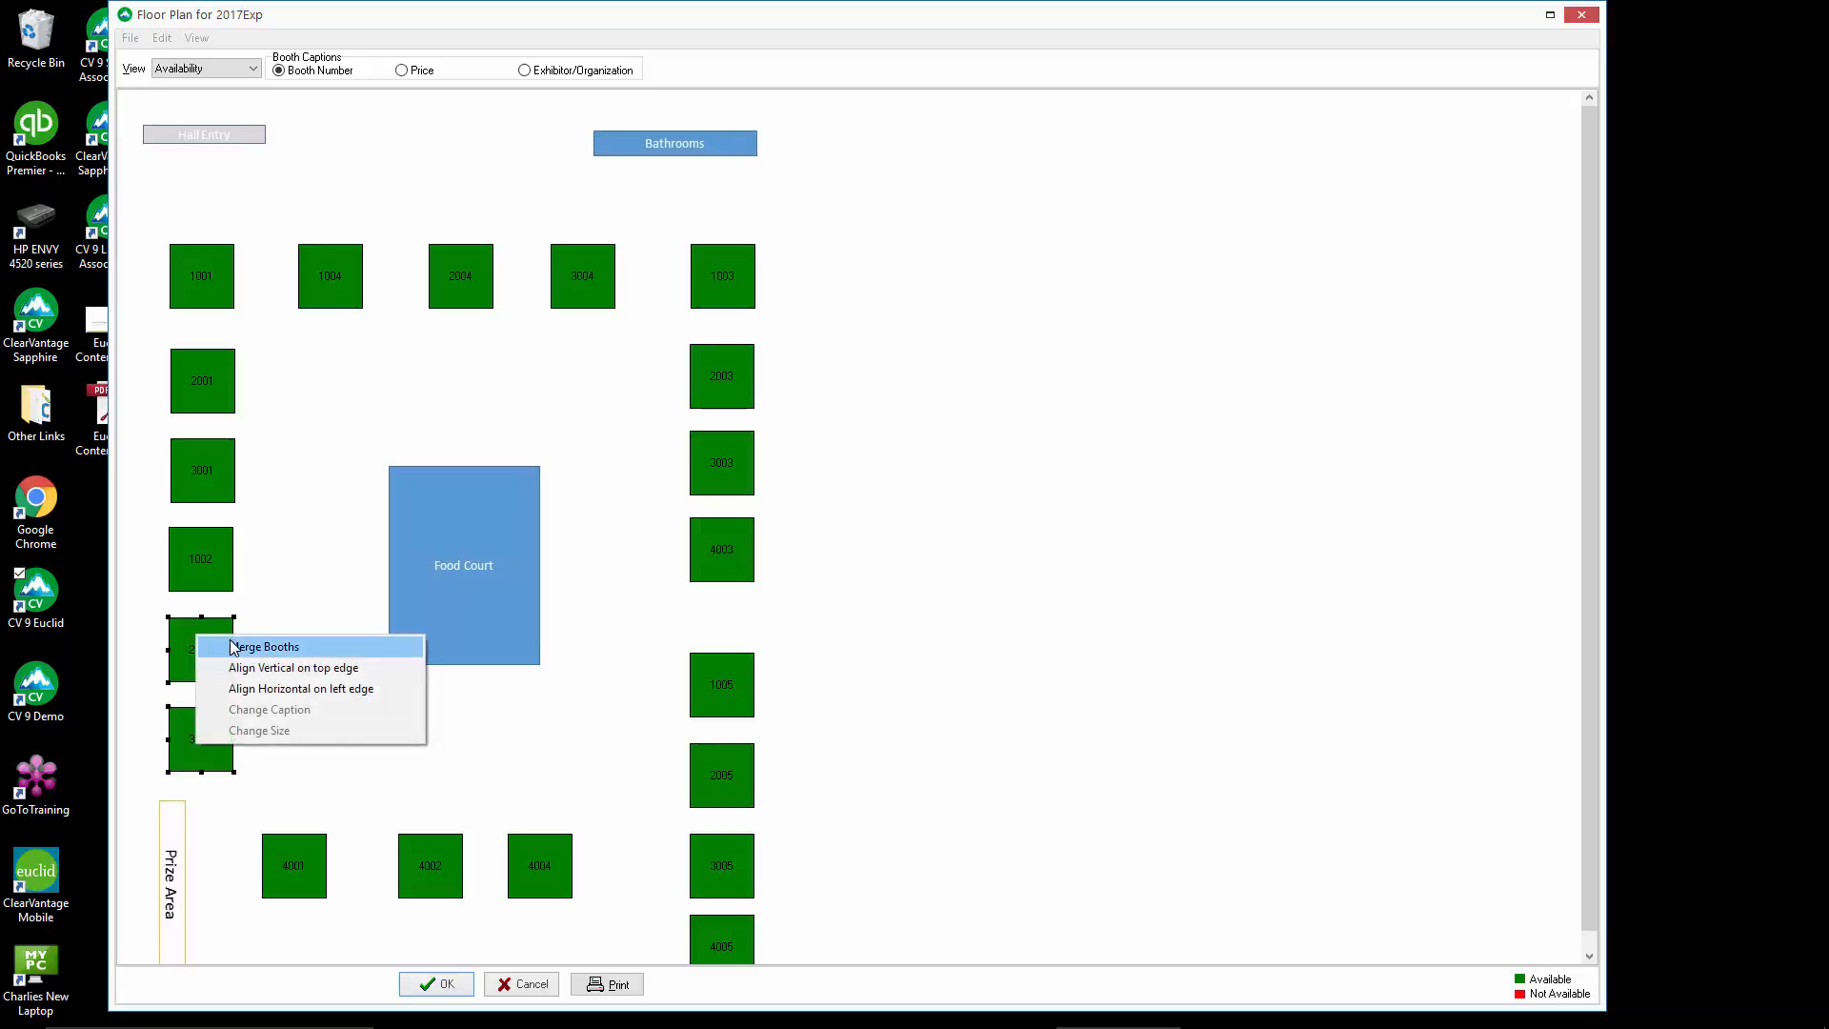
{"action": "left_click", "coordinate": [238, 648]}
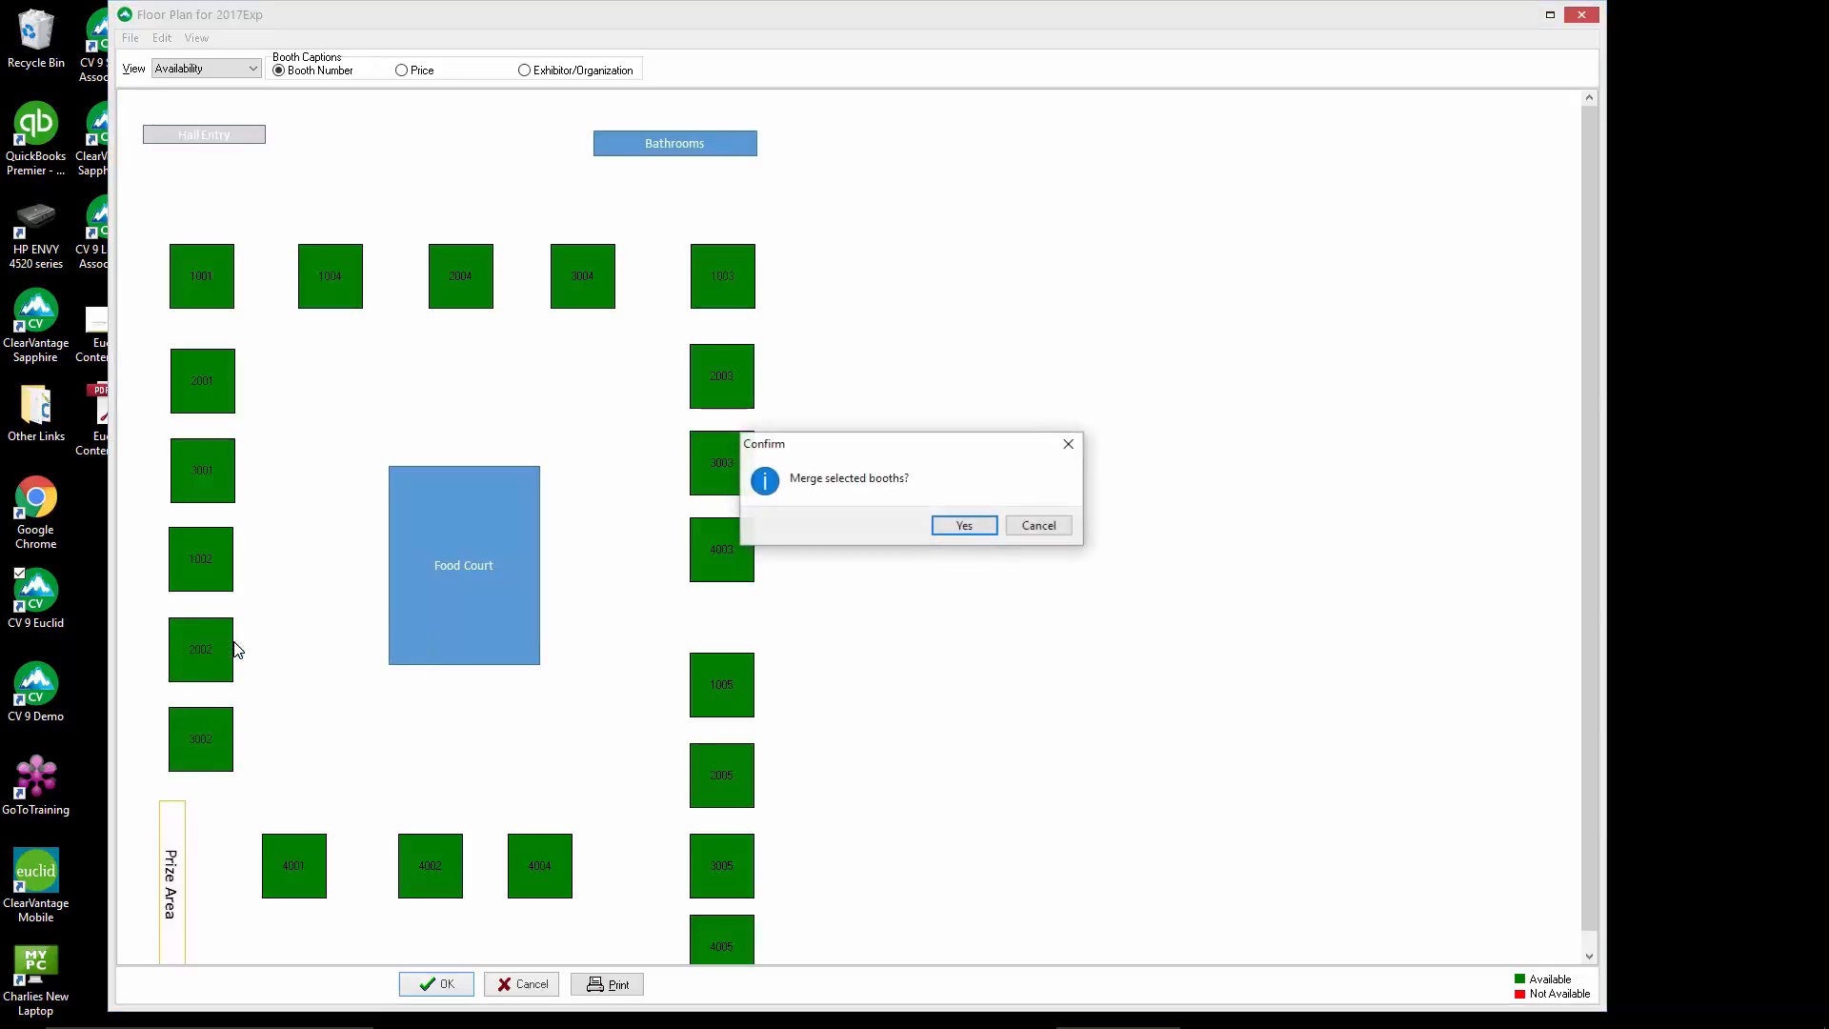
{"action": "left_click", "coordinate": [986, 529]}
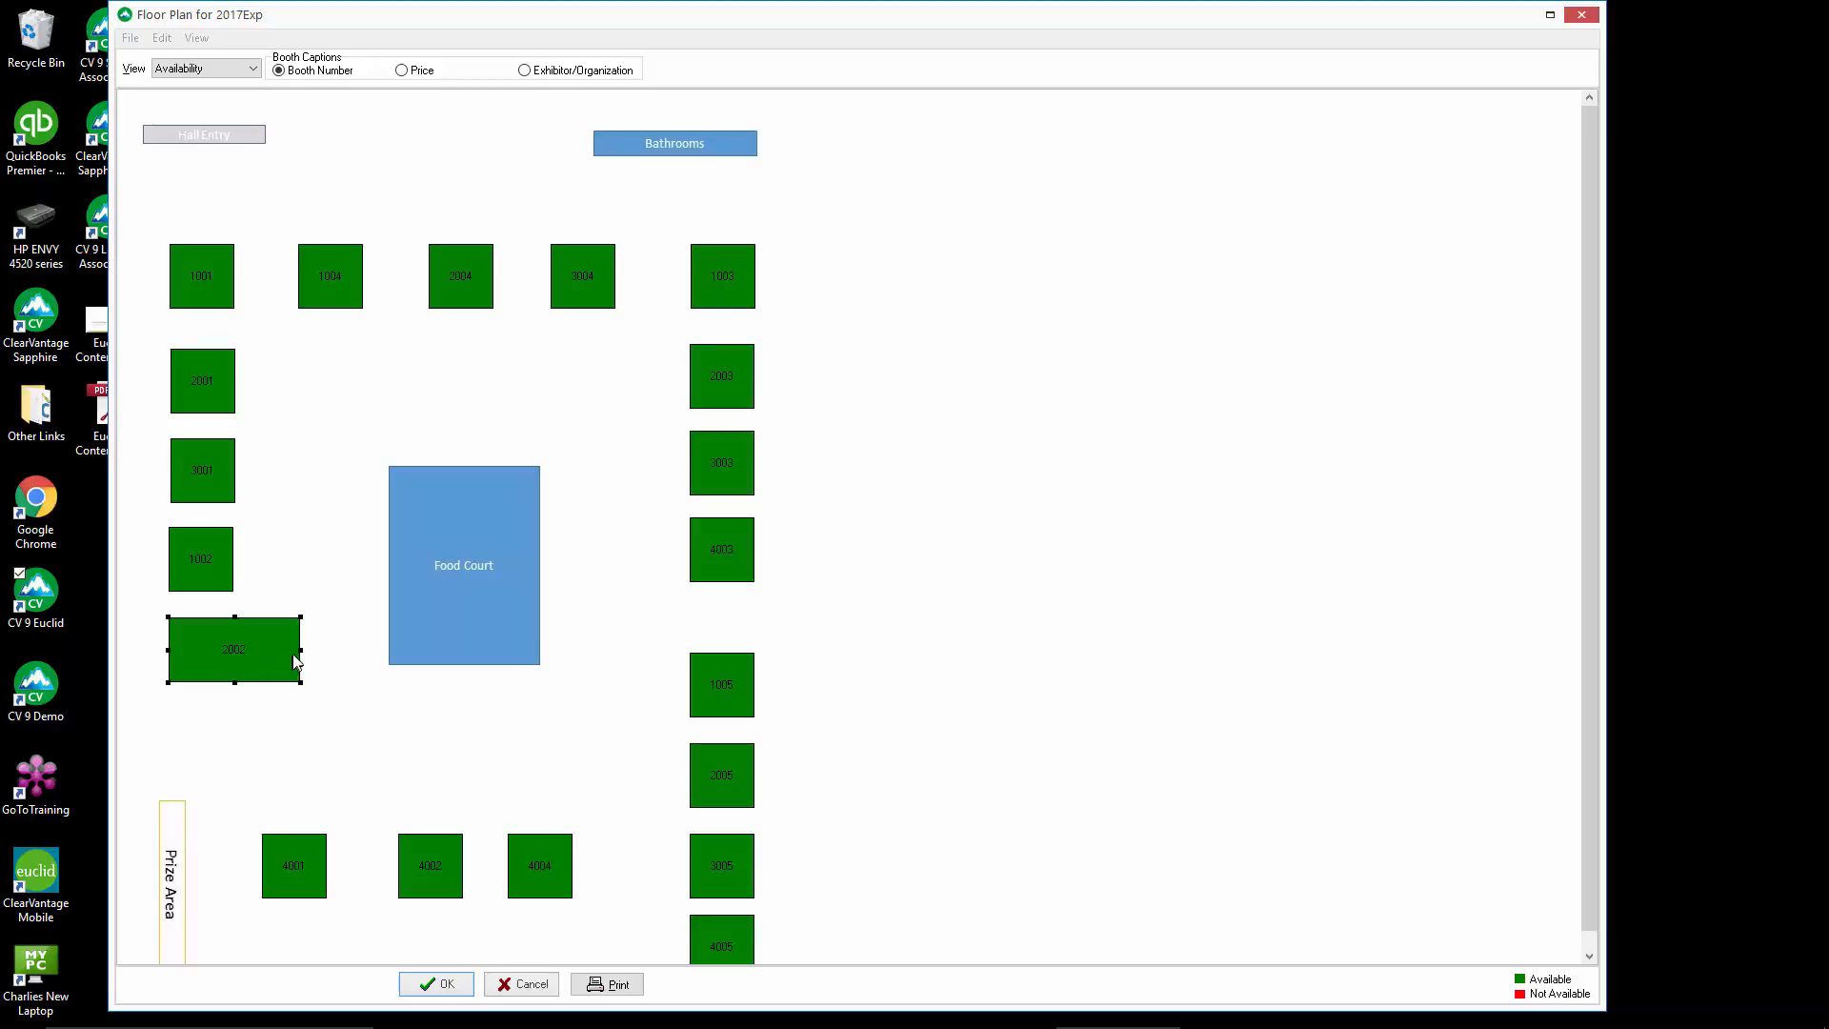
{"action": "left_click_drag", "start_coordinate": [298, 650], "coordinate": [199, 749]}
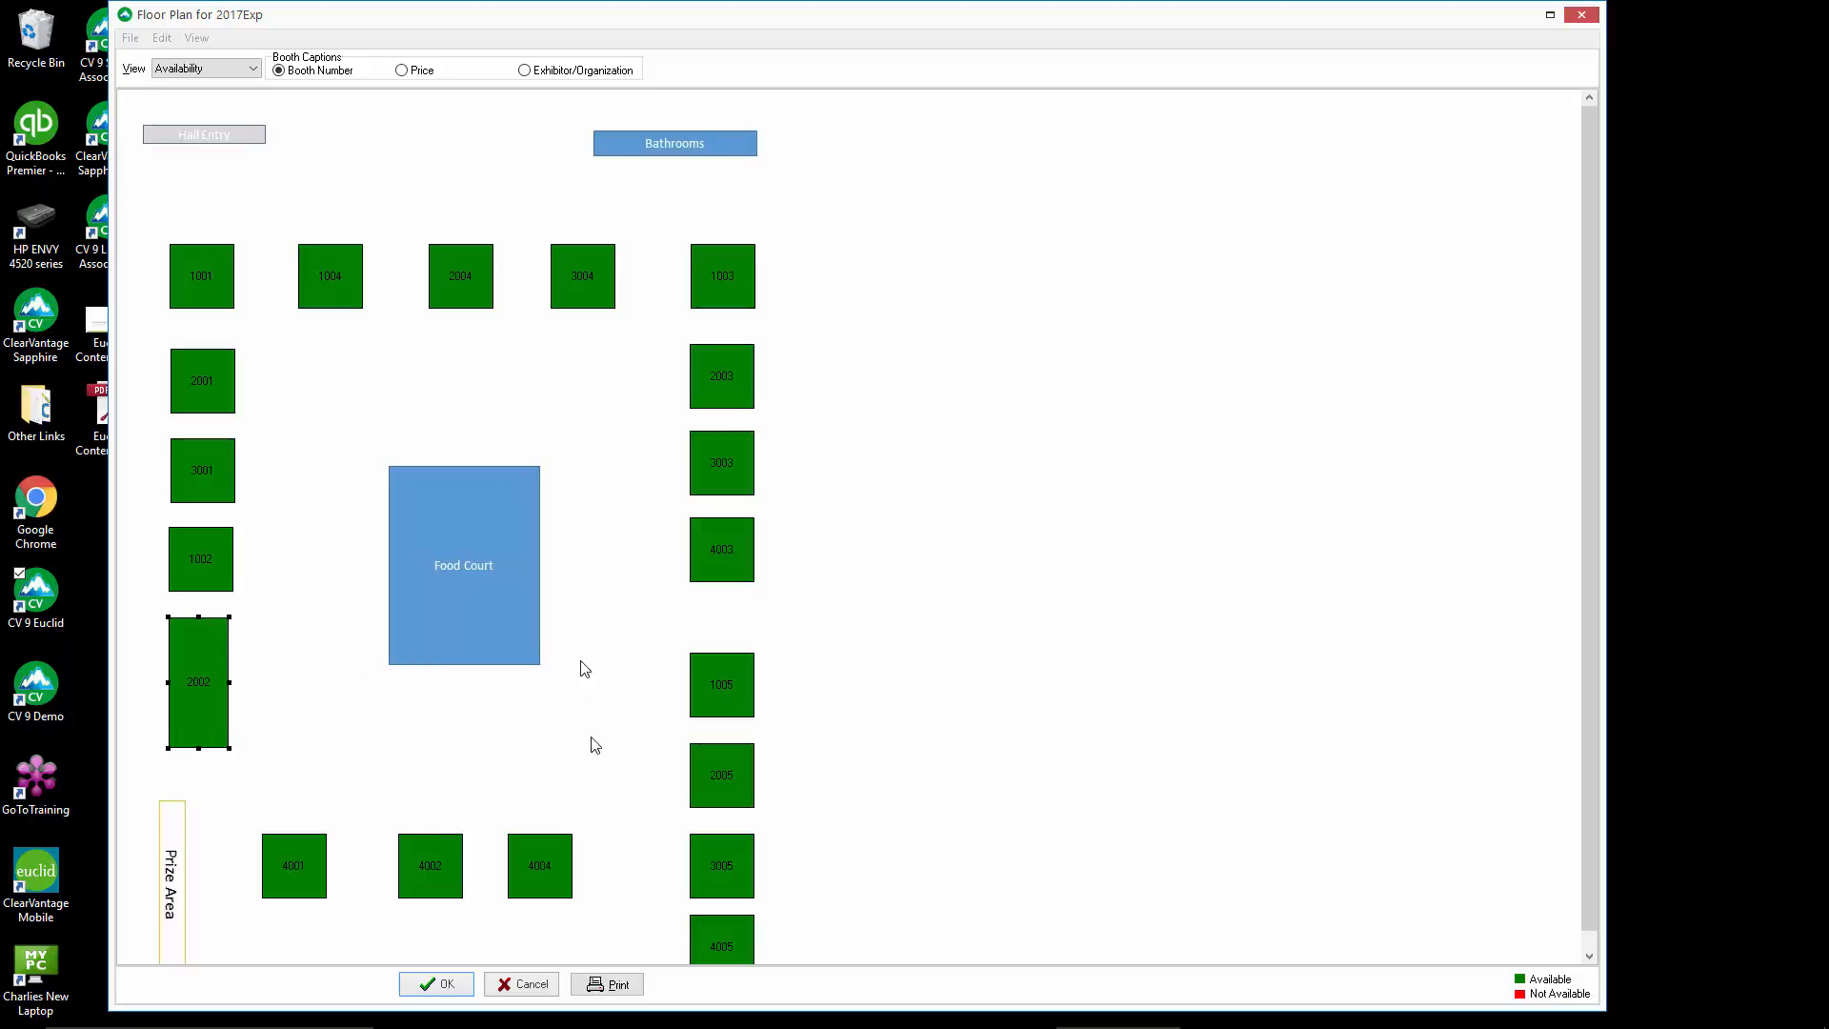
Publish the floor plan with the merged booth
{"action": "left_click", "coordinate": [130, 38]}
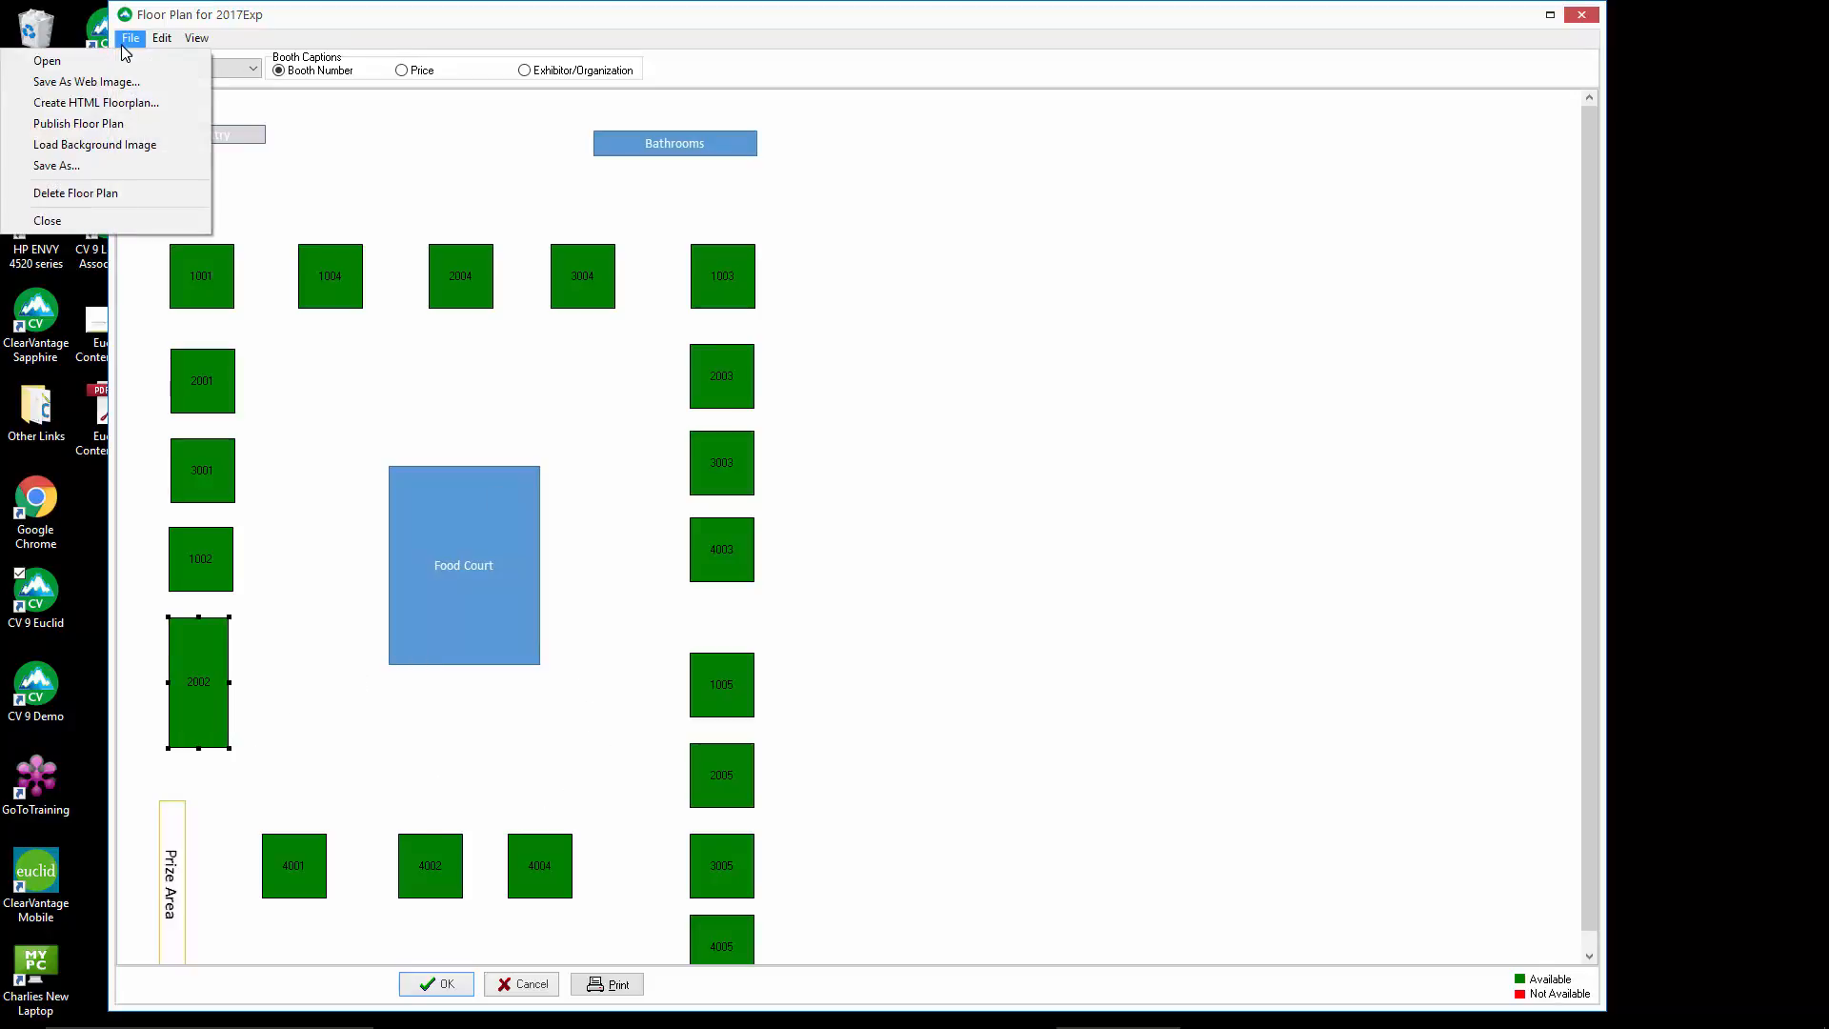
{"action": "left_click", "coordinate": [116, 125]}
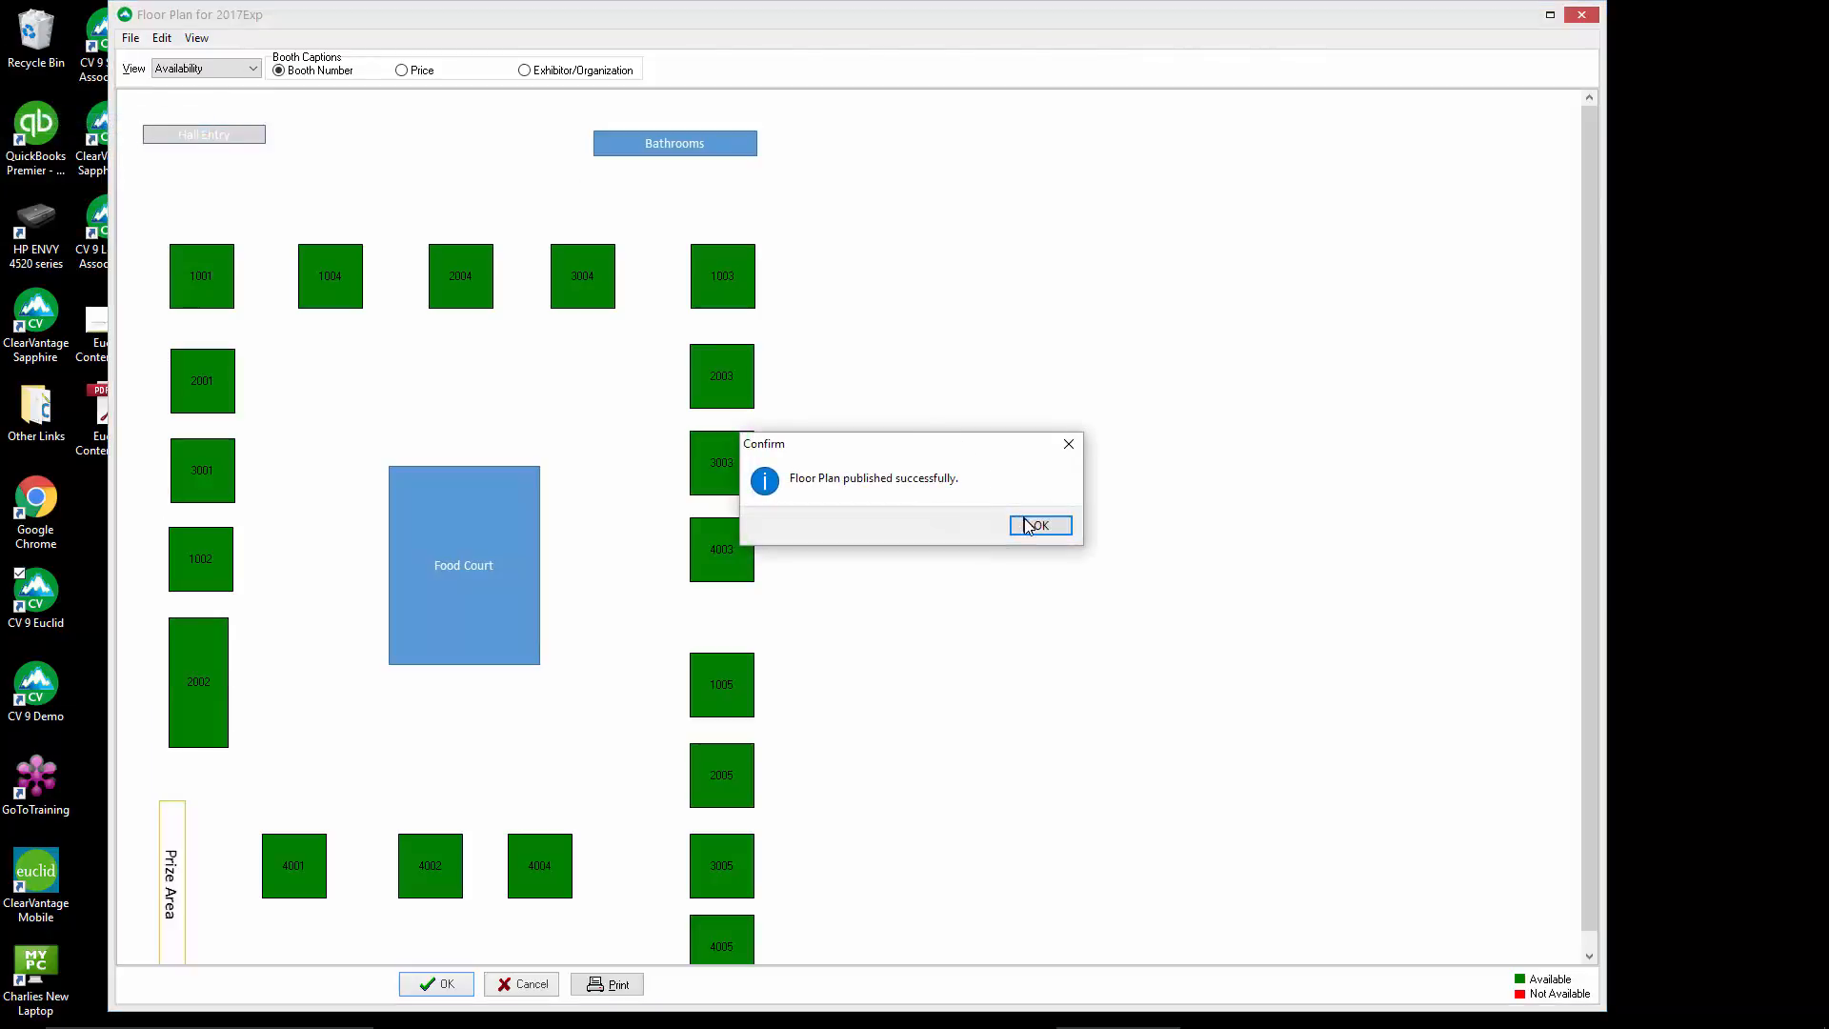
{"action": "left_click", "coordinate": [1034, 523]}
Switch to the browser and reload the exhibitor floor plan page to check the merged booth
{"action": "mouse_move", "coordinate": [1220, 1024]}
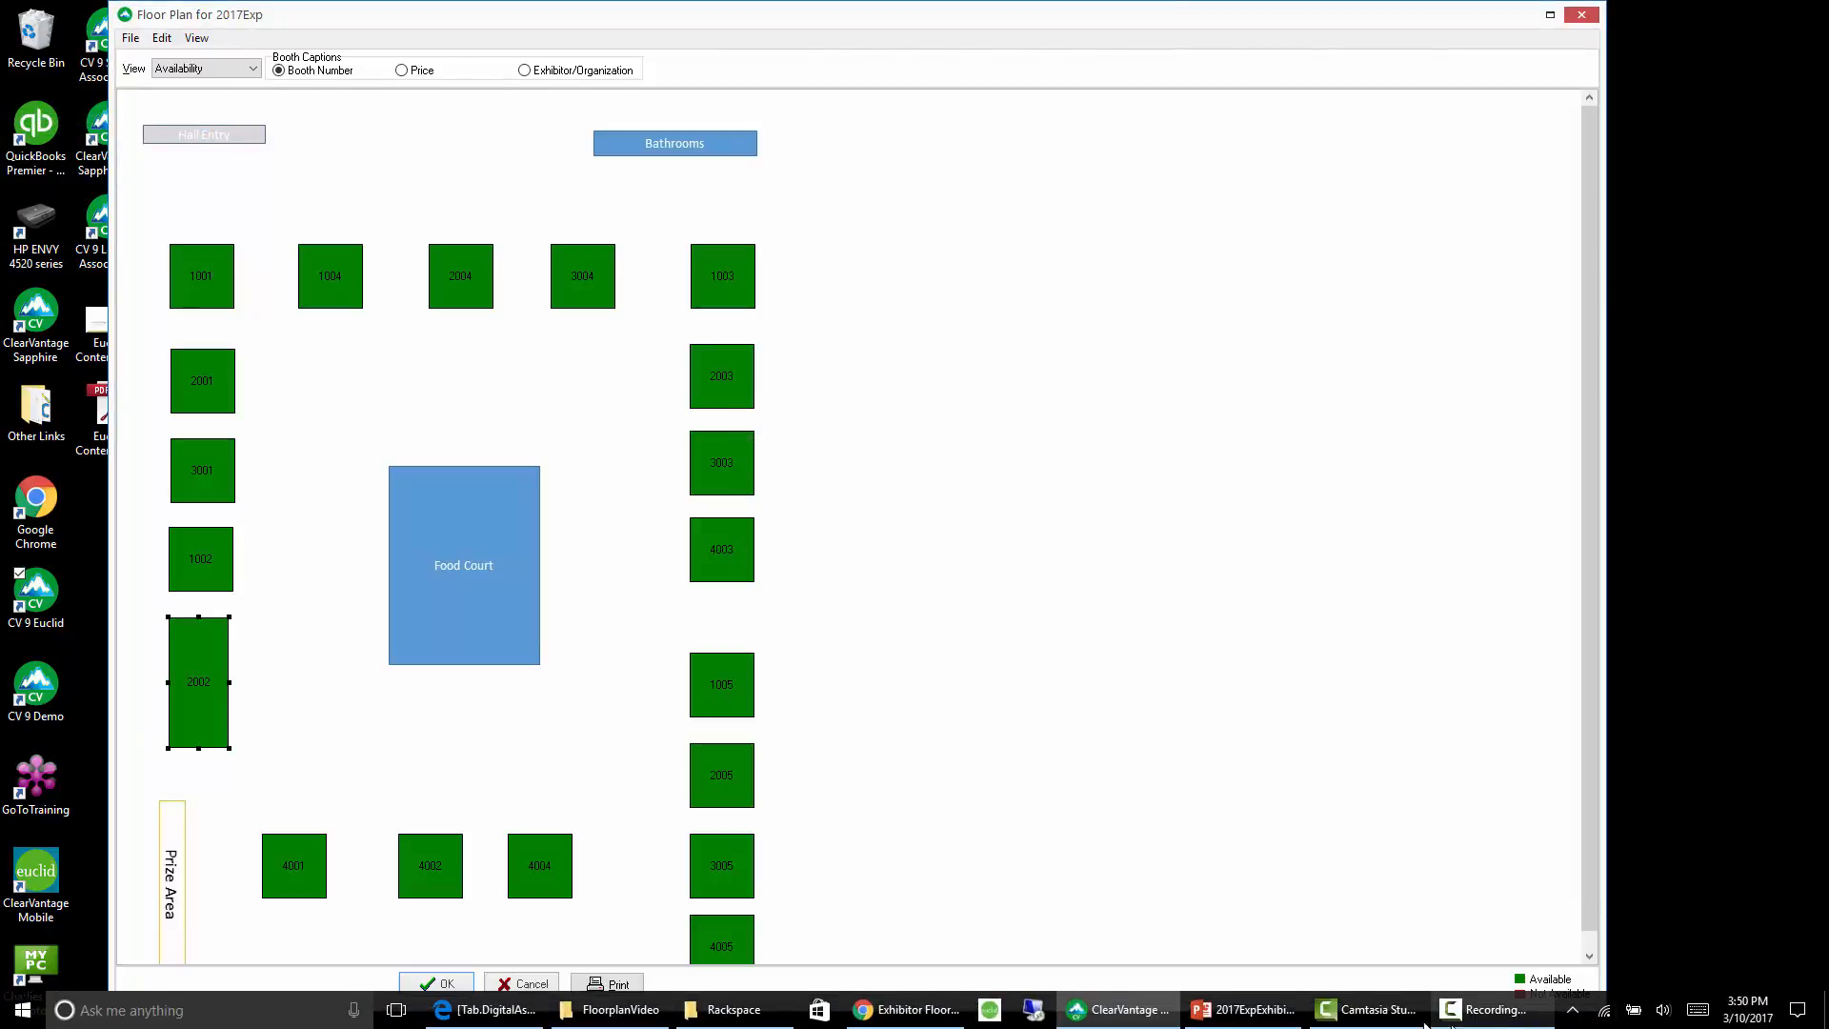
{"action": "left_click", "coordinate": [910, 1010]}
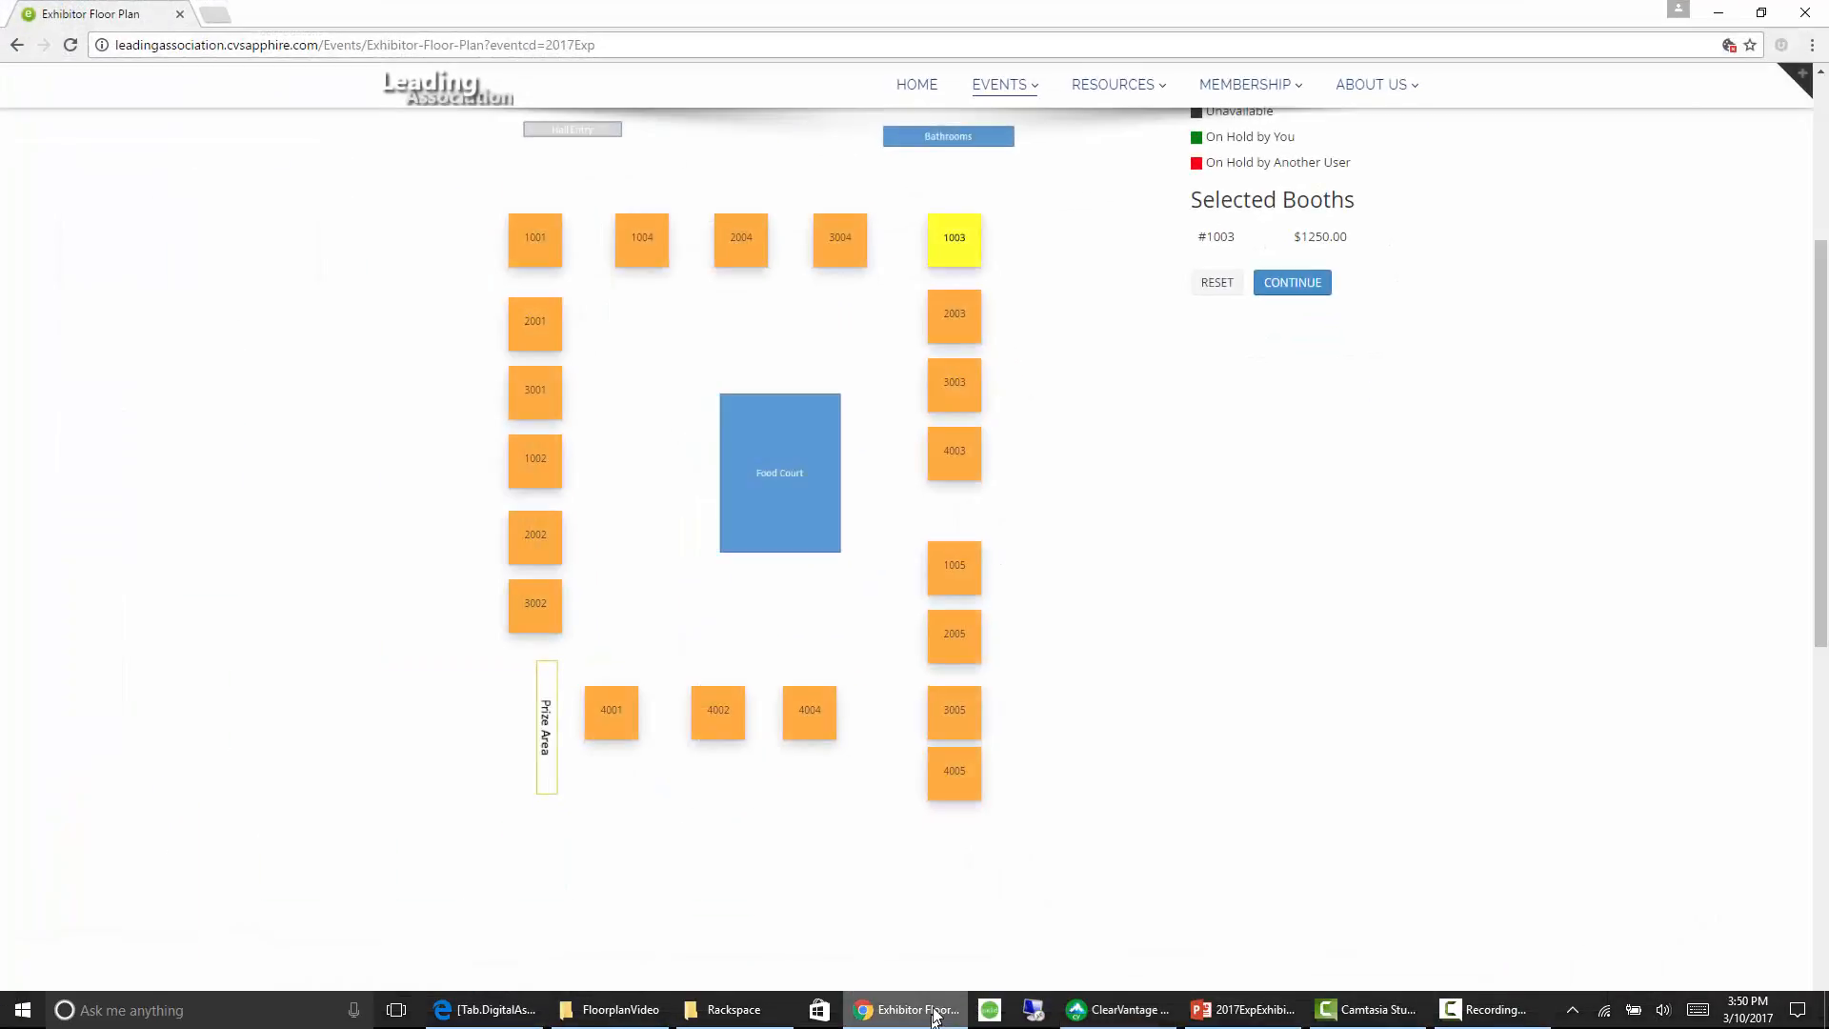
{"action": "left_click", "coordinate": [70, 45]}
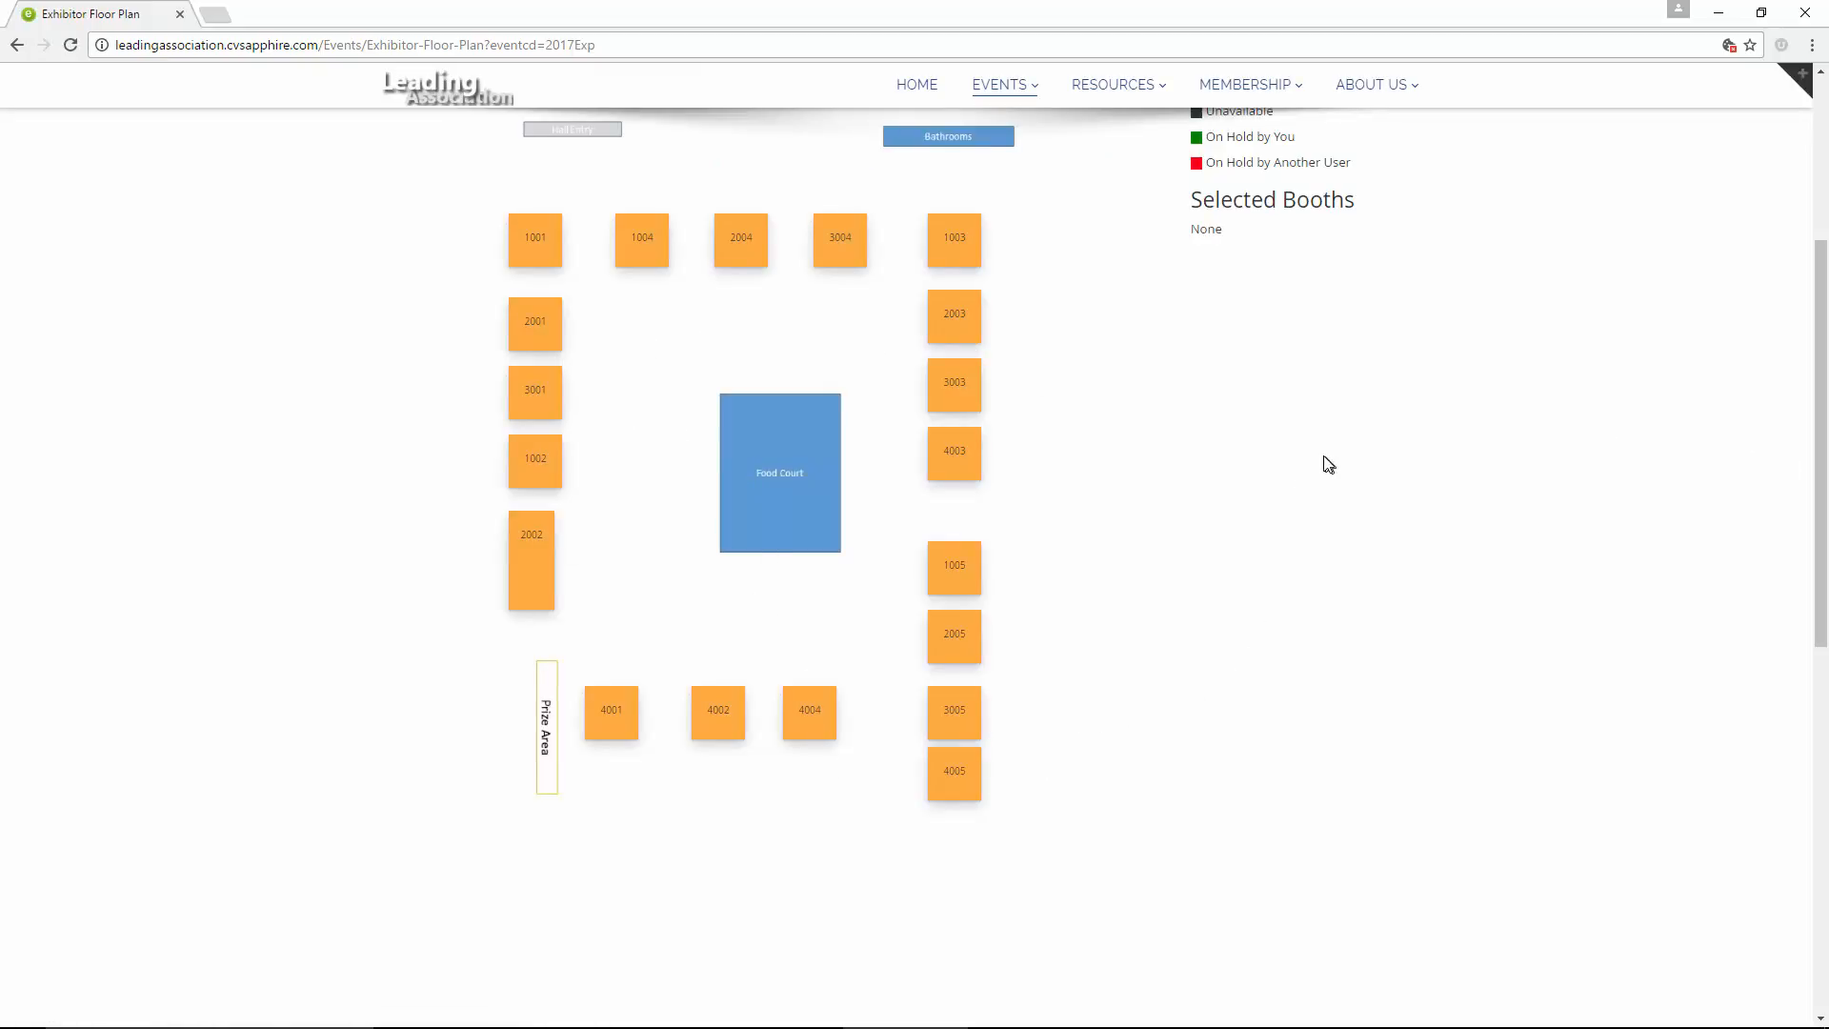
Select booth 3003 for purchase and continue to payment with the prefilled organization and booth information
{"action": "scroll", "coordinate": [1444, 637], "scroll_direction": "up", "scroll_amount": 2}
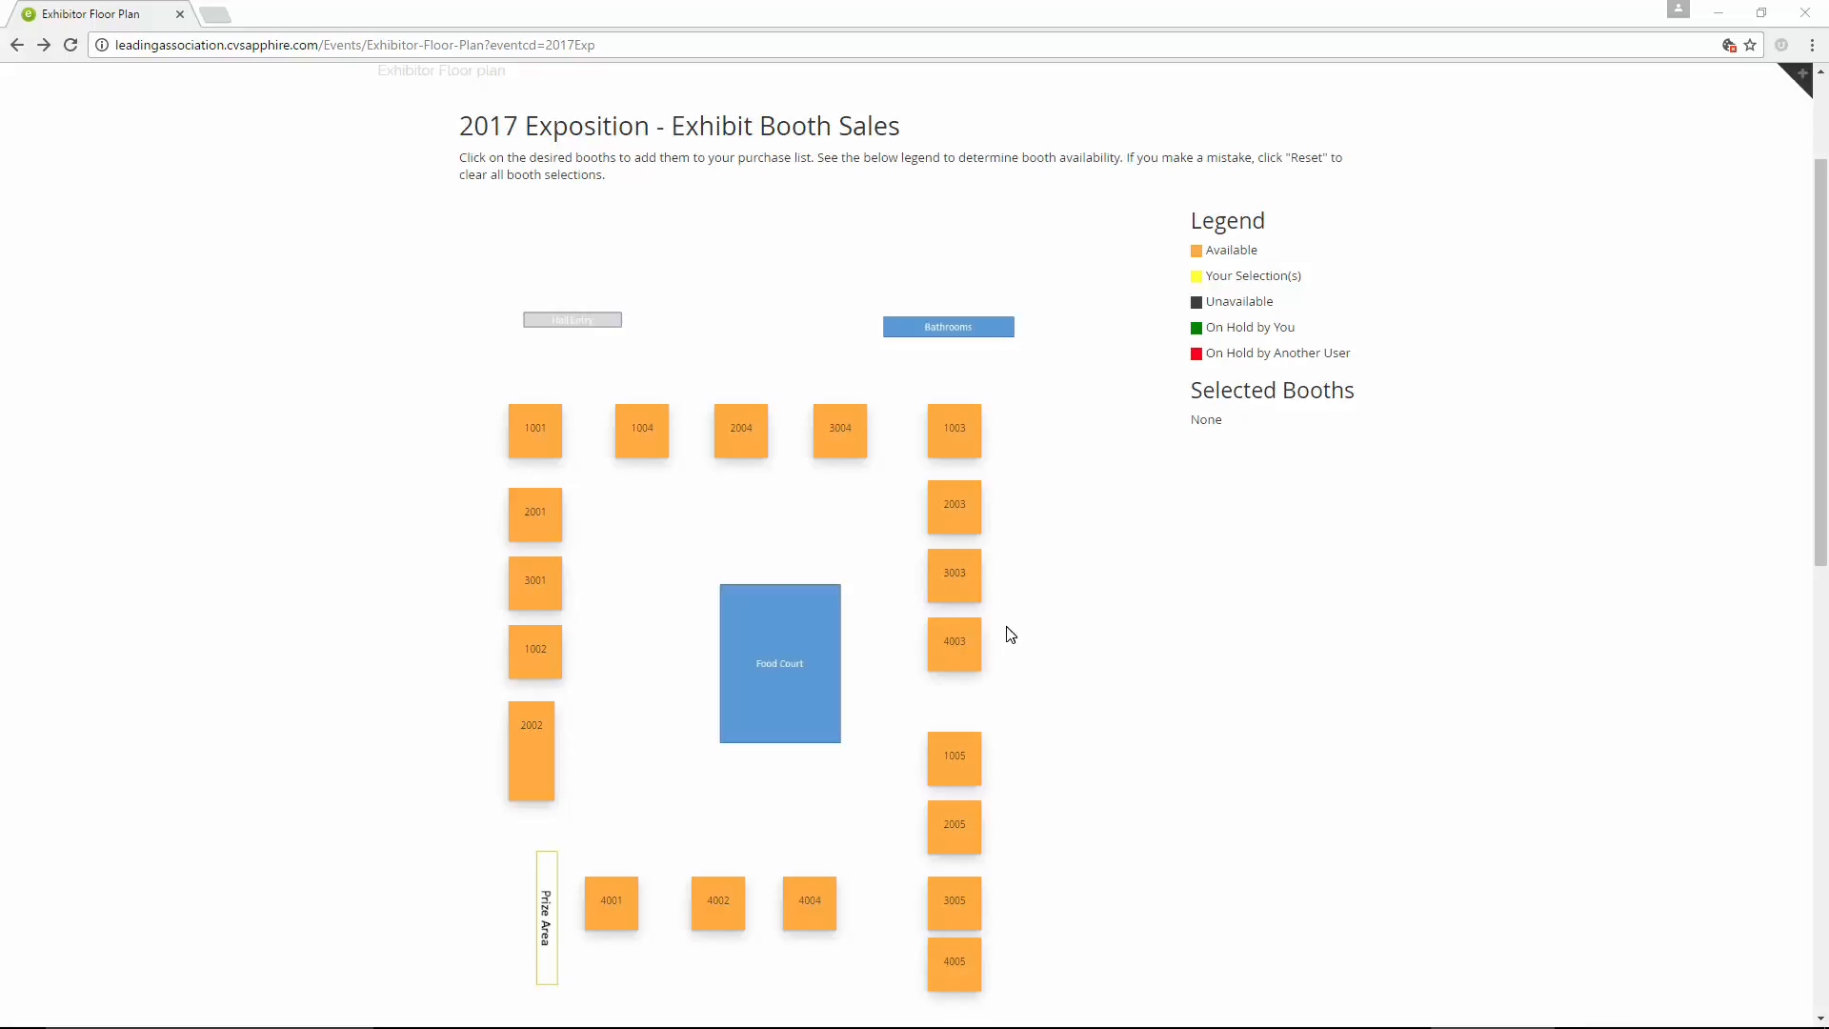
{"action": "left_click", "coordinate": [957, 578]}
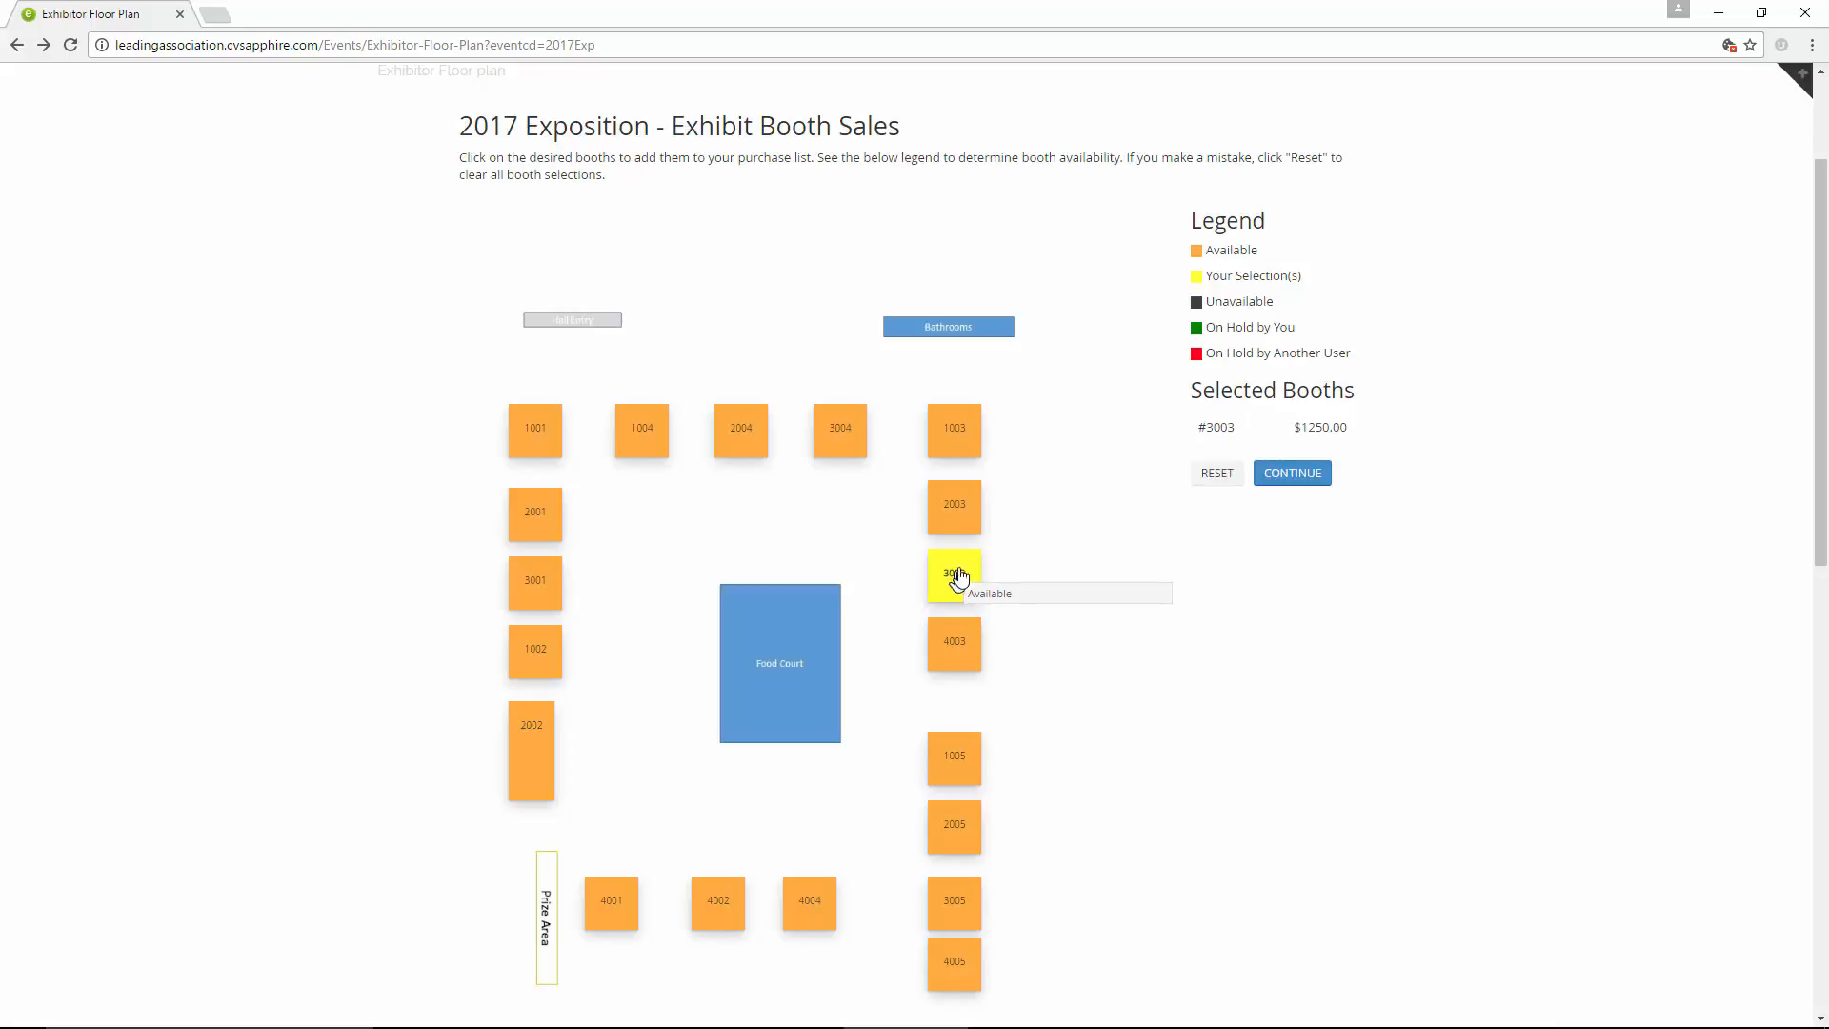
{"action": "left_click", "coordinate": [1294, 474]}
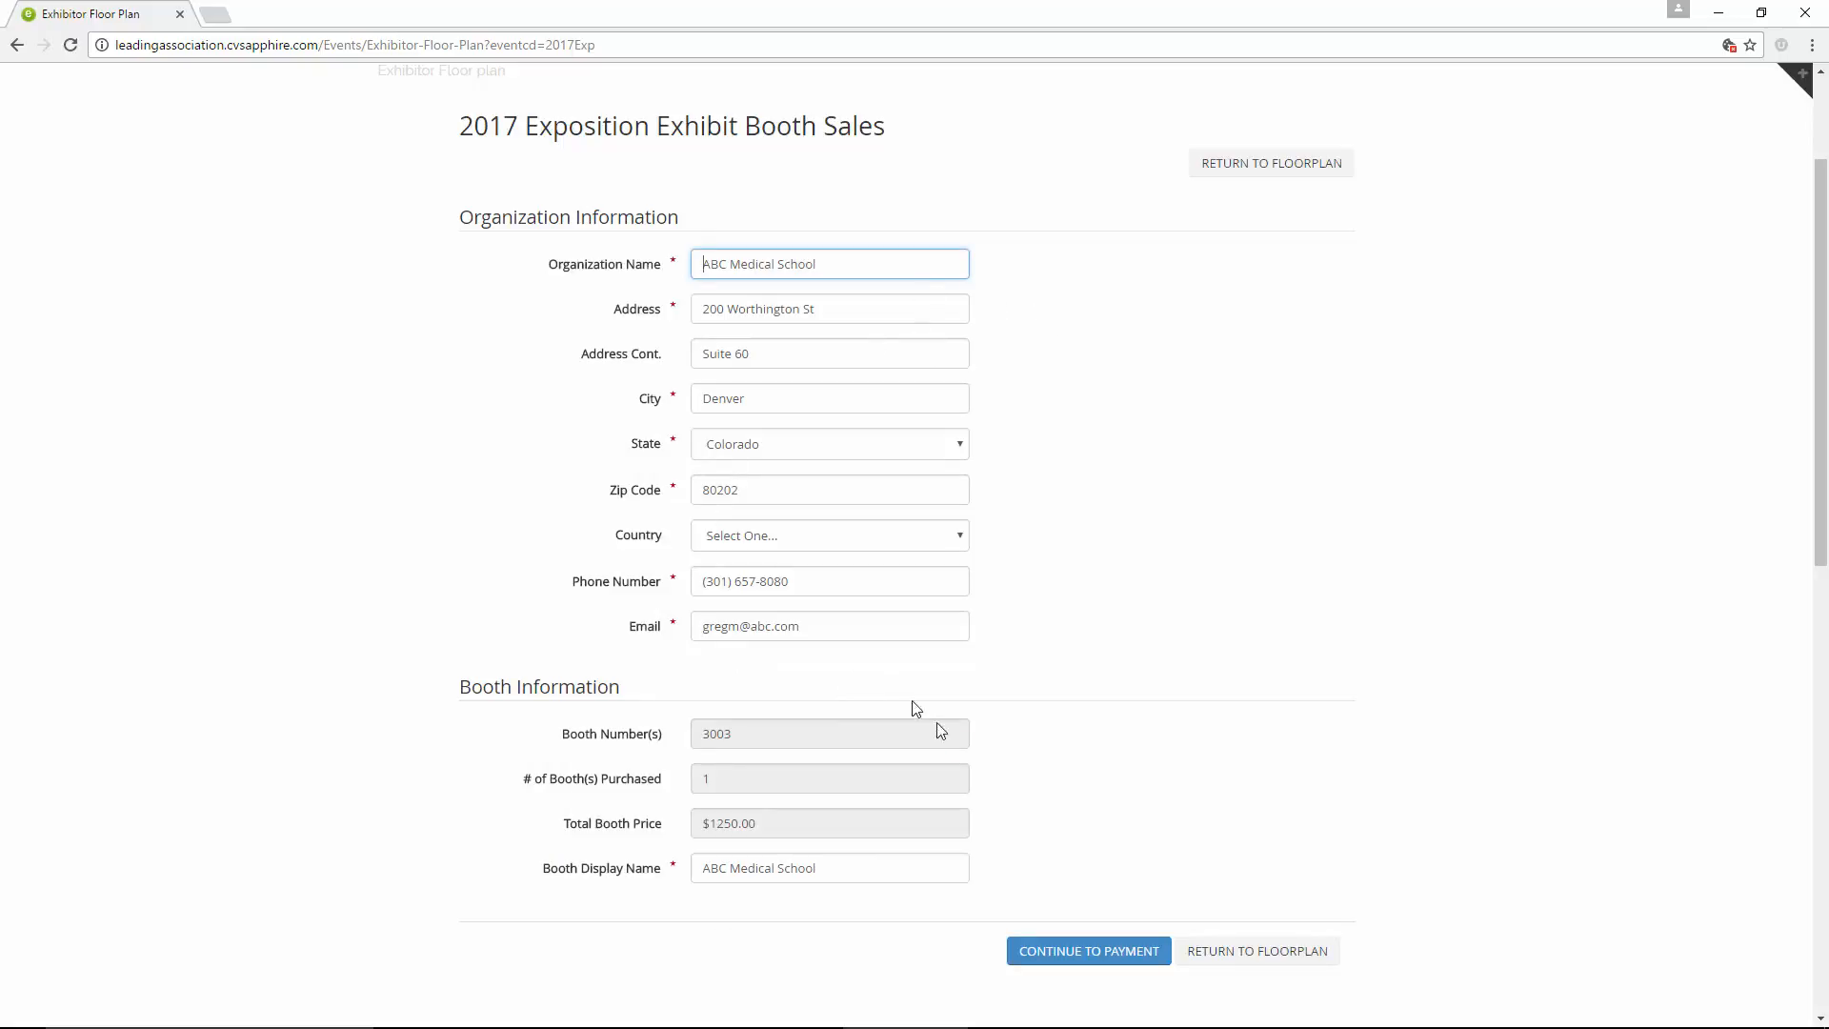
{"action": "left_click", "coordinate": [1055, 955]}
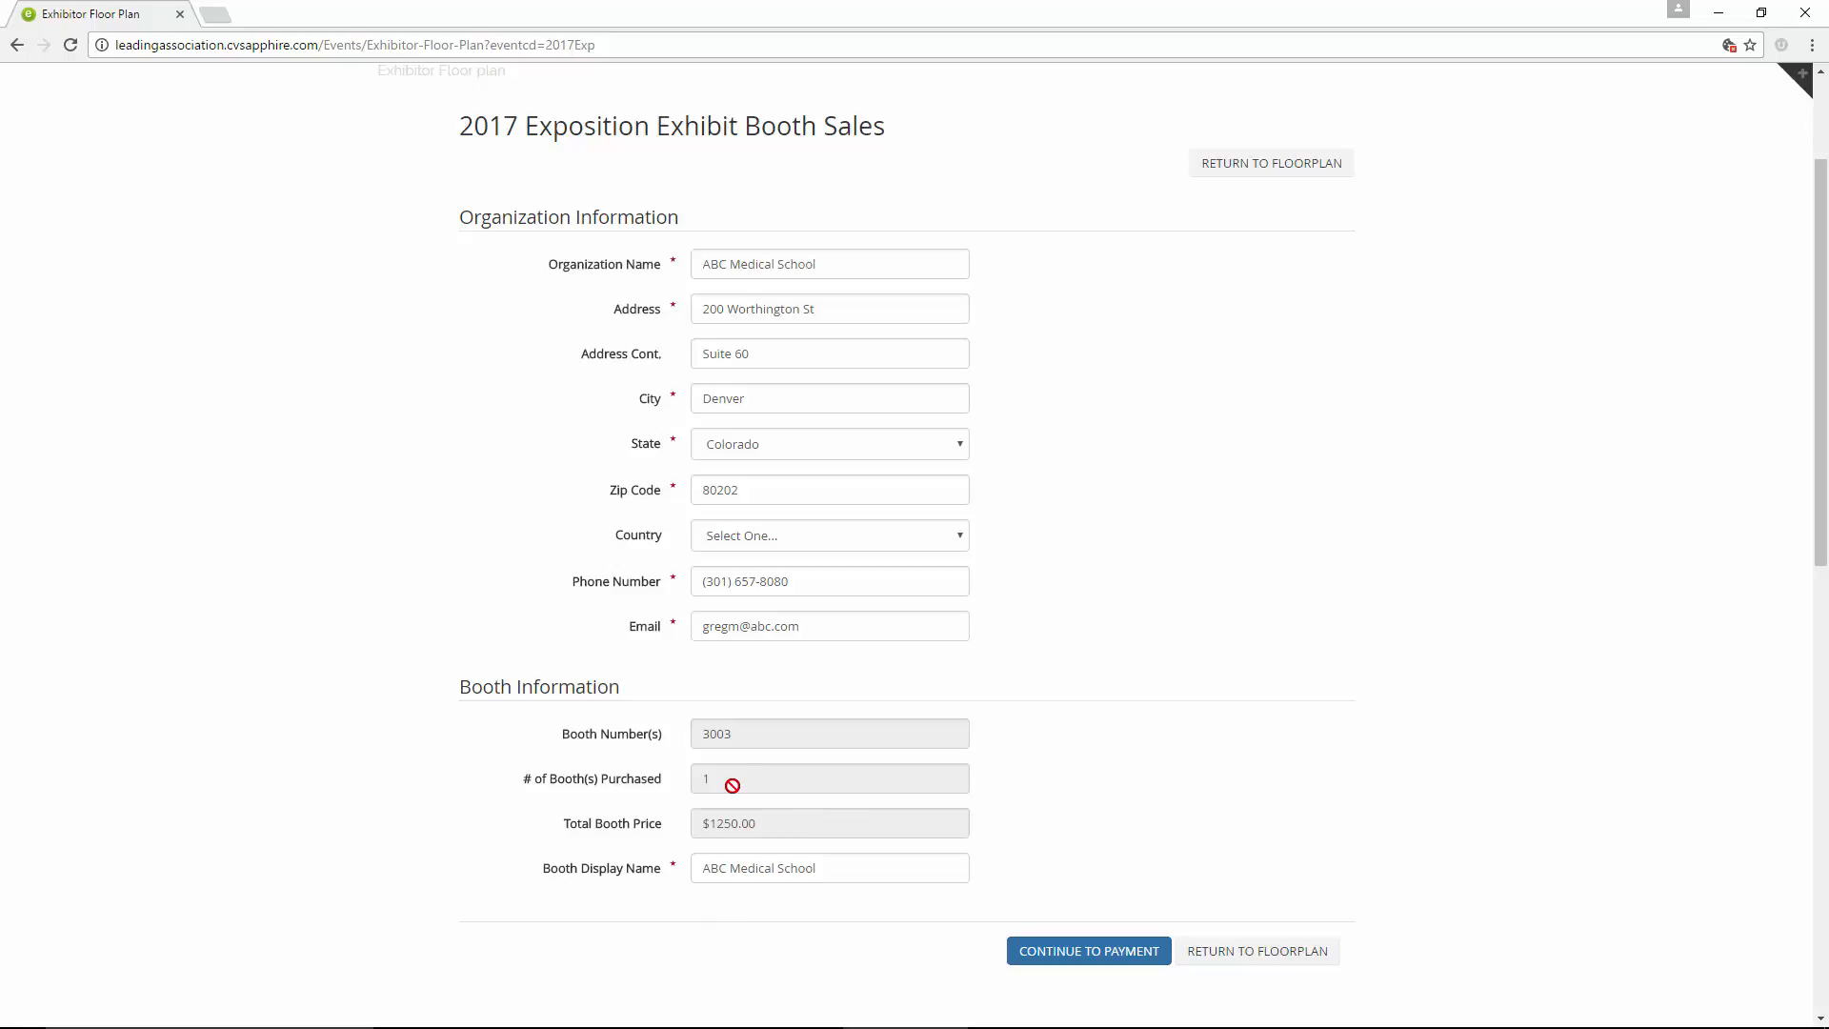
{"action": "left_click", "coordinate": [1082, 953]}
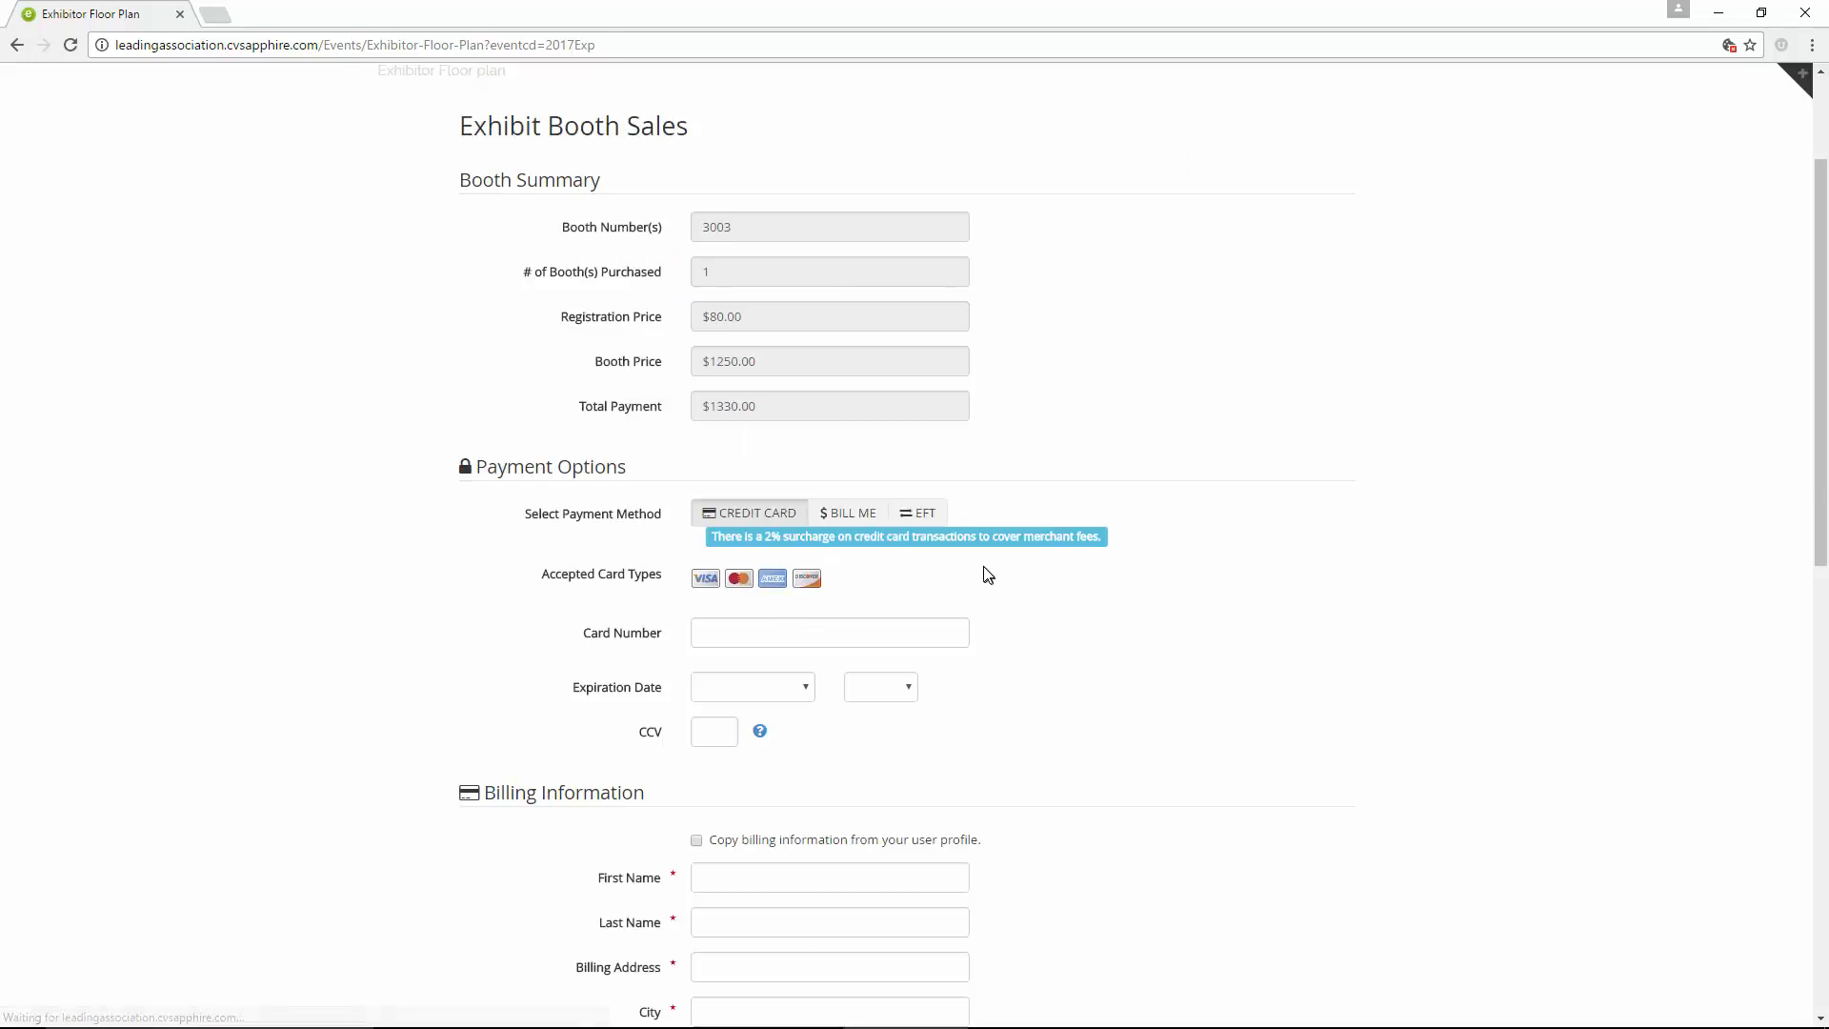
Fill in the credit card payment details with the card number, expiration date February 2019 and the CCV code
{"action": "left_click", "coordinate": [722, 645]}
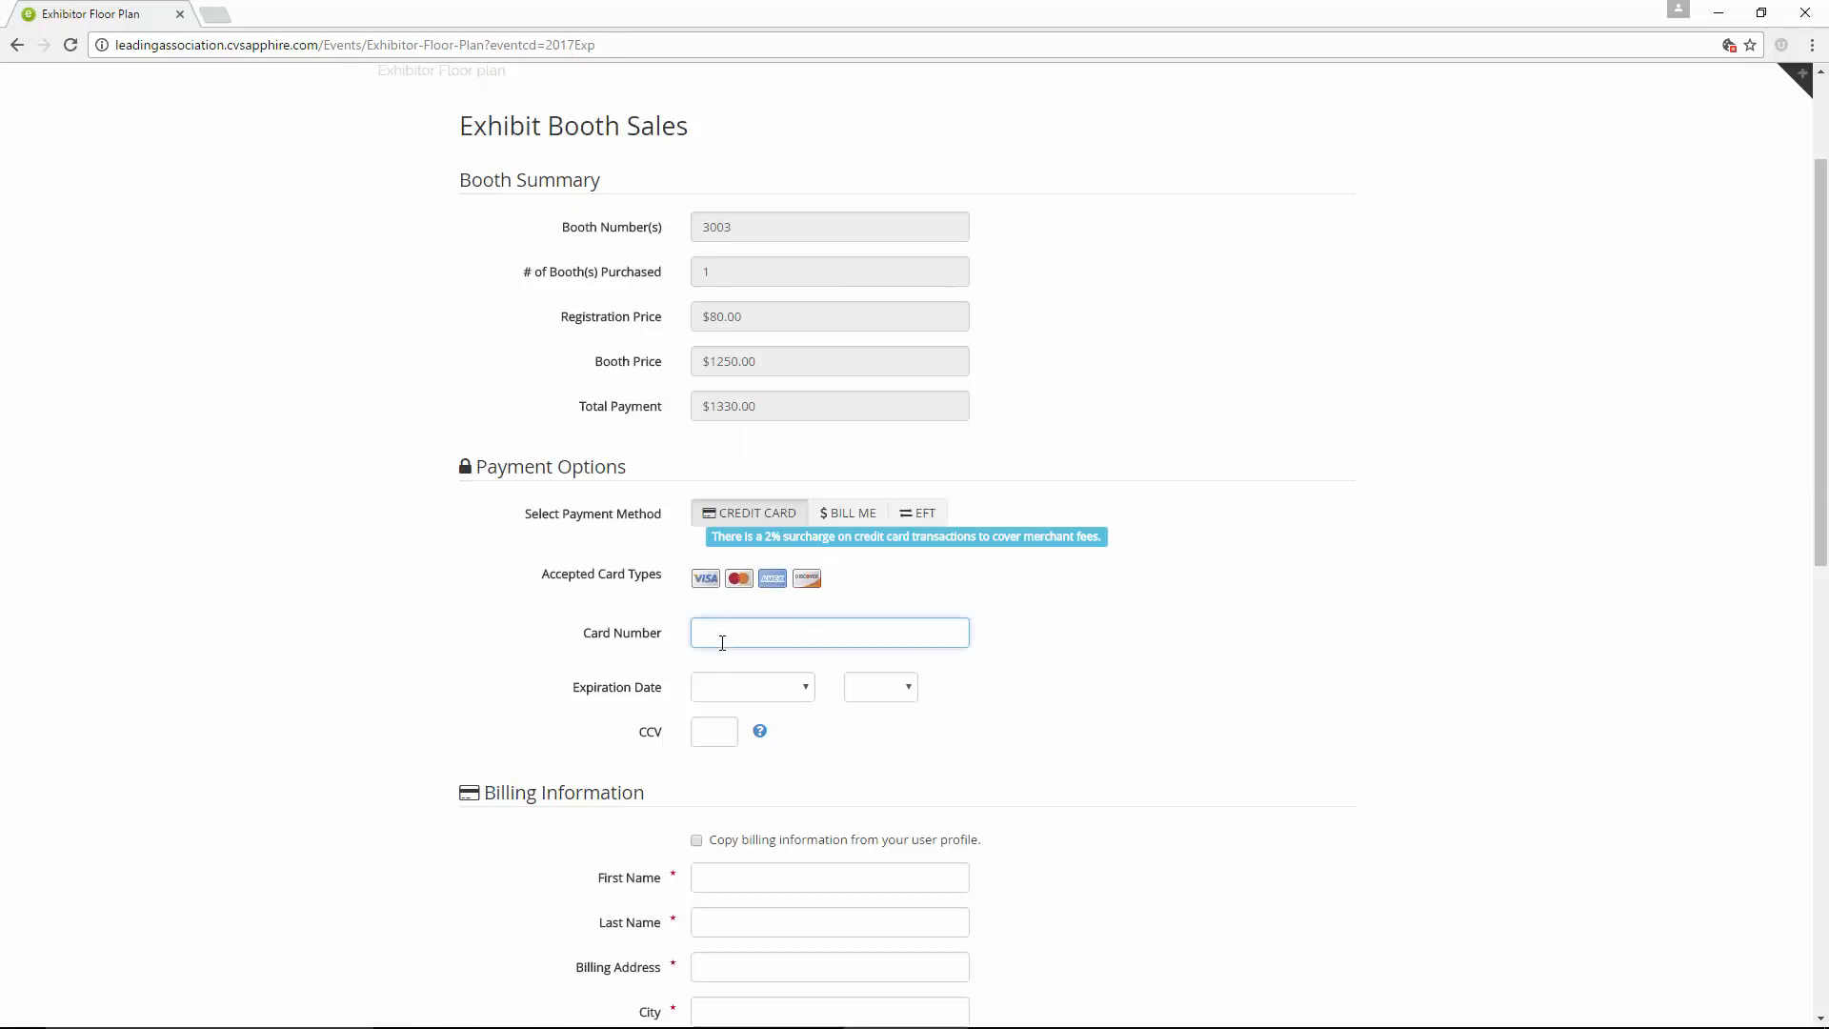
{"action": "type", "text": "4111 11"}
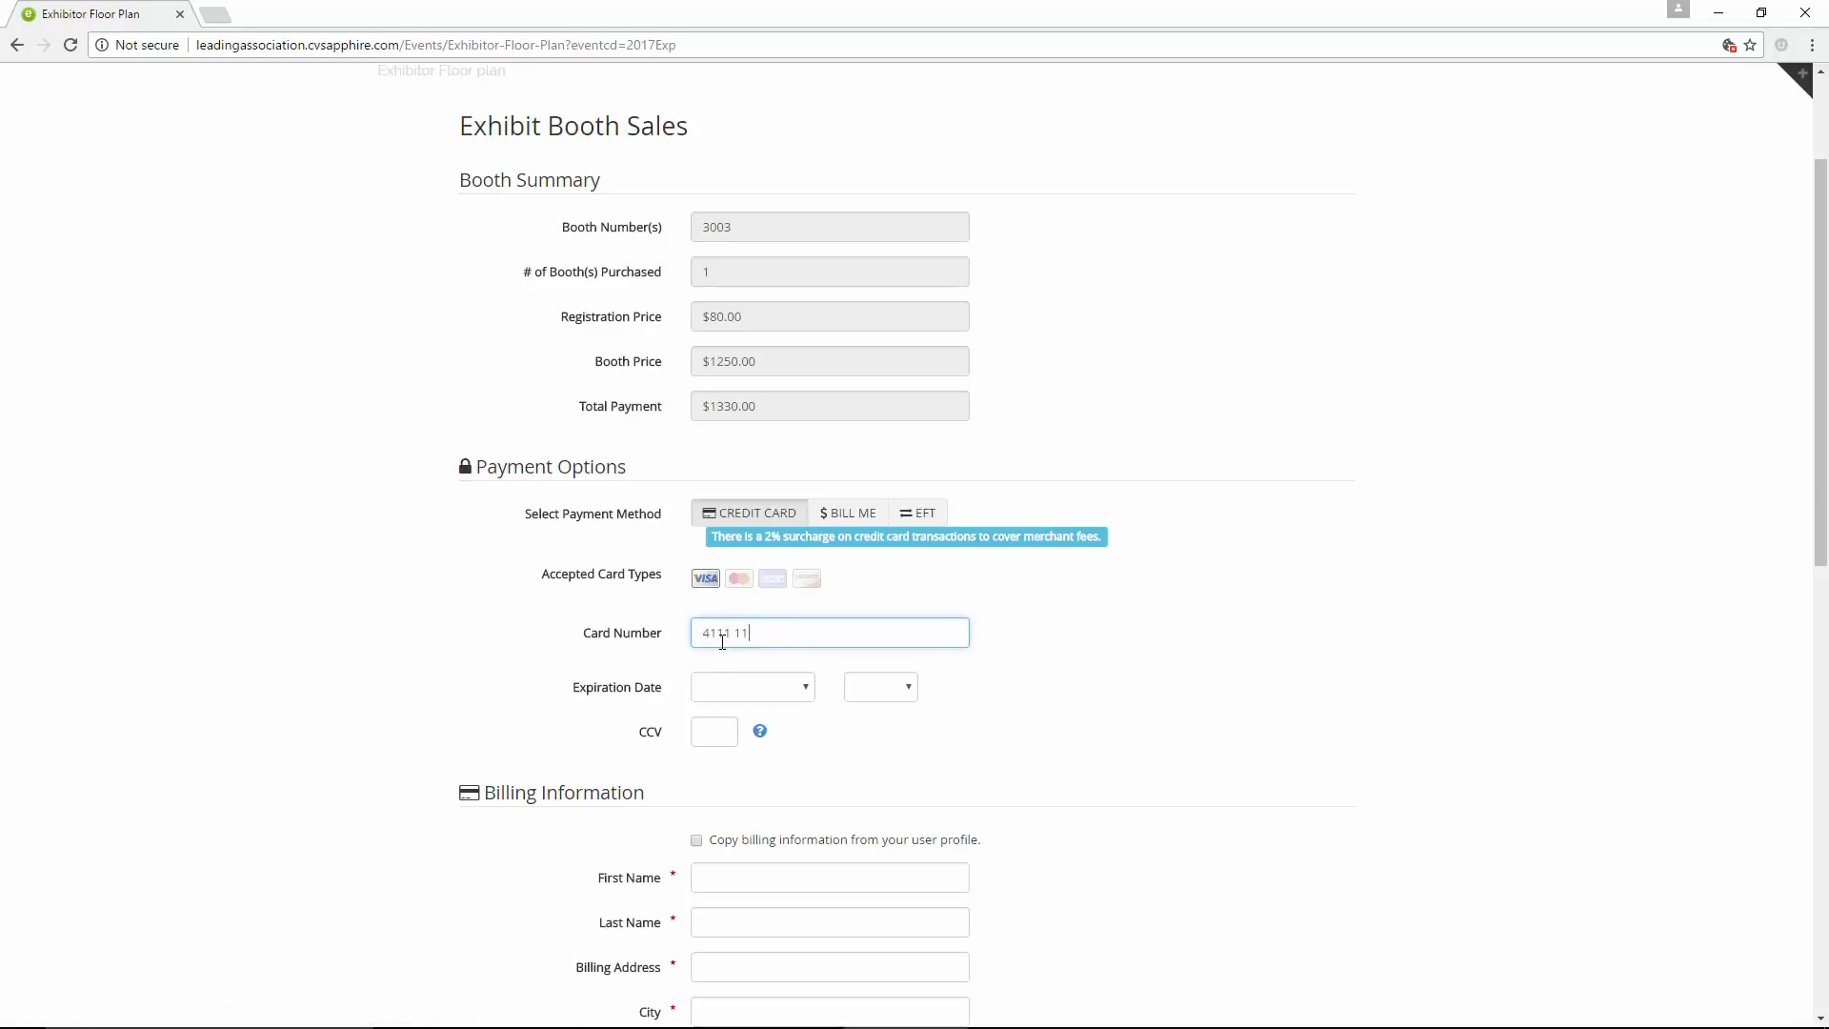
{"action": "type", "text": "11 1111 1111"}
{"action": "left_click", "coordinate": [787, 690]}
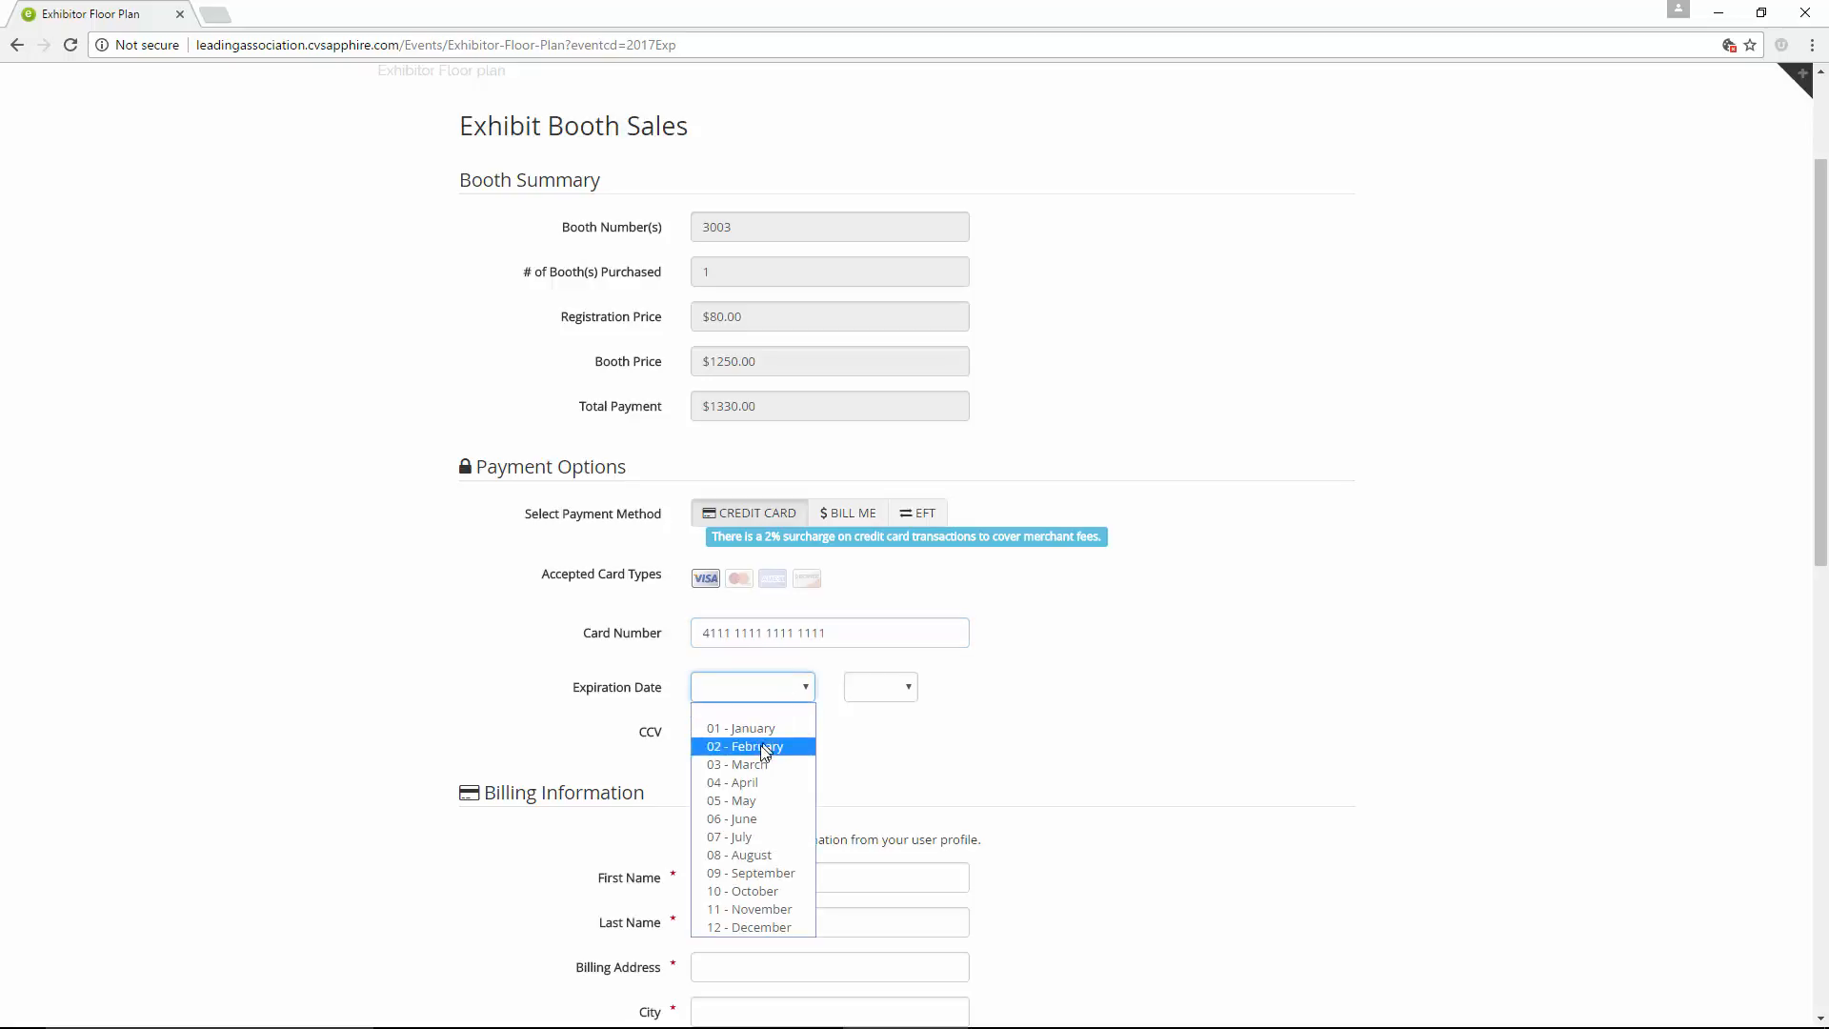
{"action": "left_click", "coordinate": [760, 748]}
{"action": "left_click", "coordinate": [869, 692]}
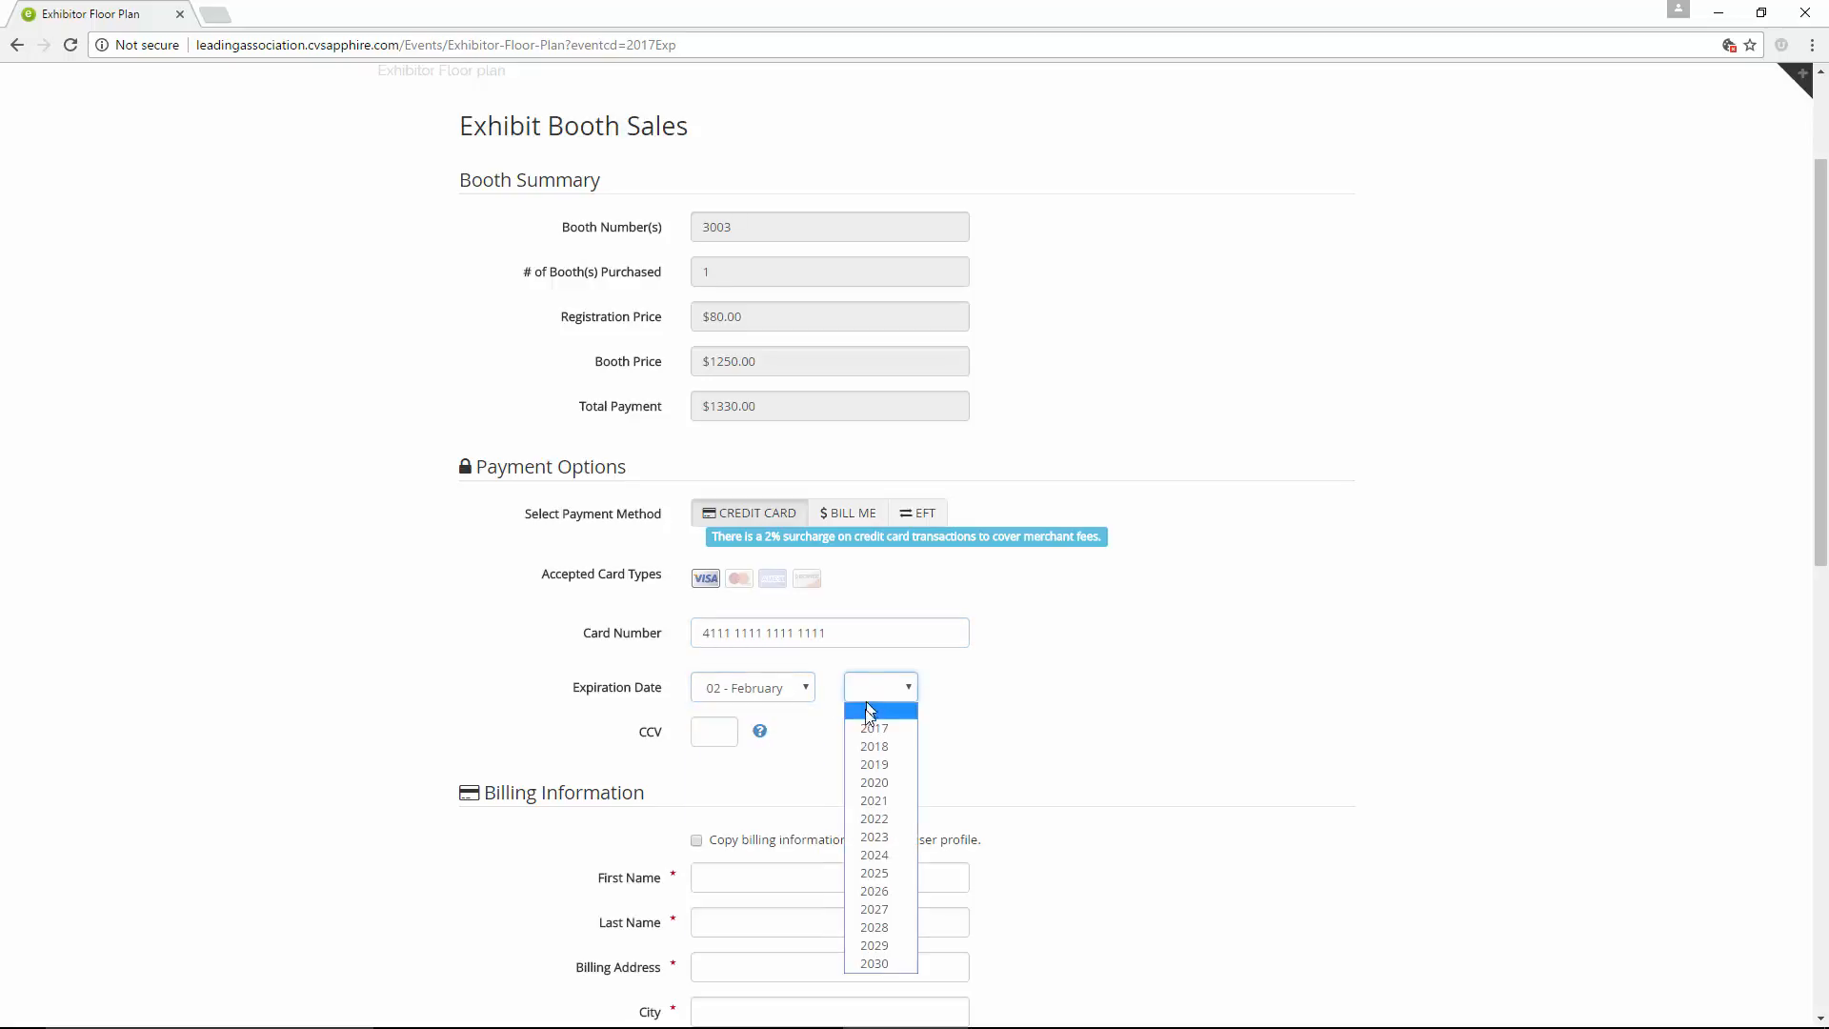
{"action": "left_click", "coordinate": [723, 731]}
{"action": "type", "text": "212"}
Copy the billing information from the user profile and submit the booth payment
{"action": "left_click", "coordinate": [717, 840]}
{"action": "scroll", "coordinate": [808, 776], "scroll_direction": "down", "scroll_amount": 1}
{"action": "scroll", "coordinate": [808, 776], "scroll_direction": "down", "scroll_amount": 6}
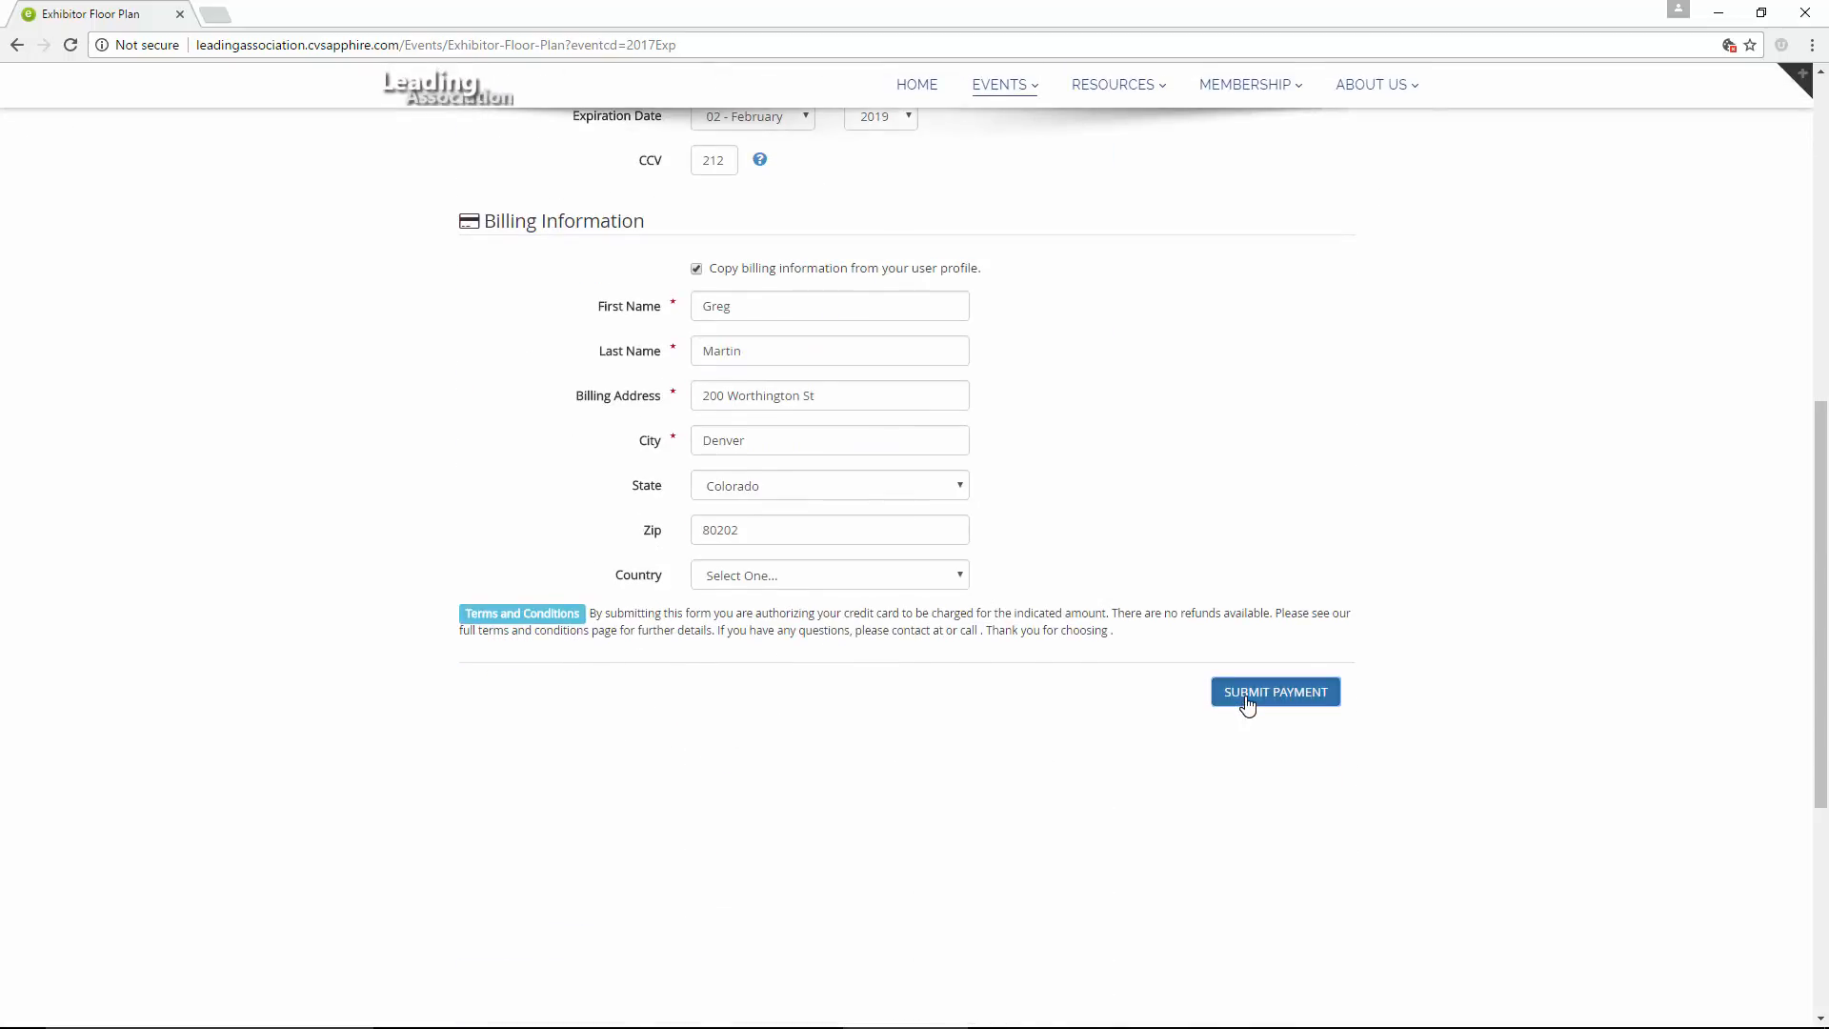
{"action": "left_click", "coordinate": [1248, 703]}
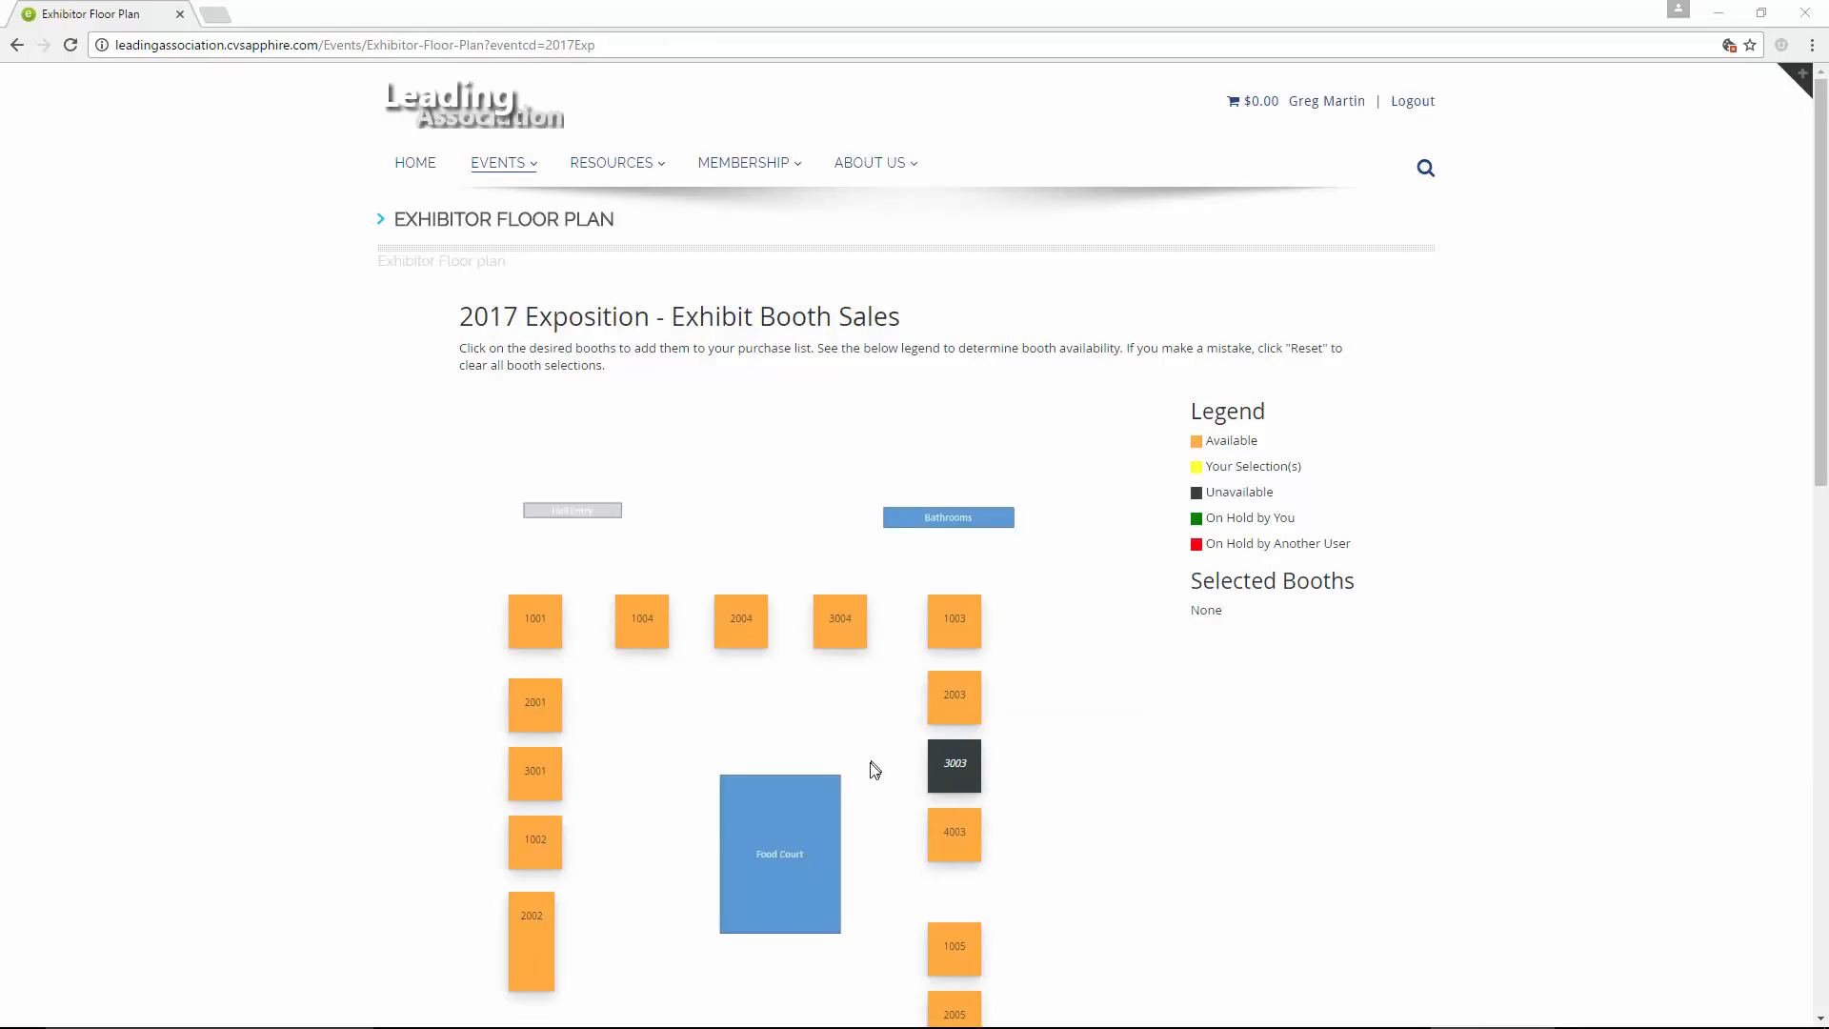
Open the 2016 Convention Exhibitor Directory and view the exhibitor details for booths 02009 and 01002
{"action": "mouse_move", "coordinate": [957, 779]}
{"action": "mouse_move", "coordinate": [512, 173]}
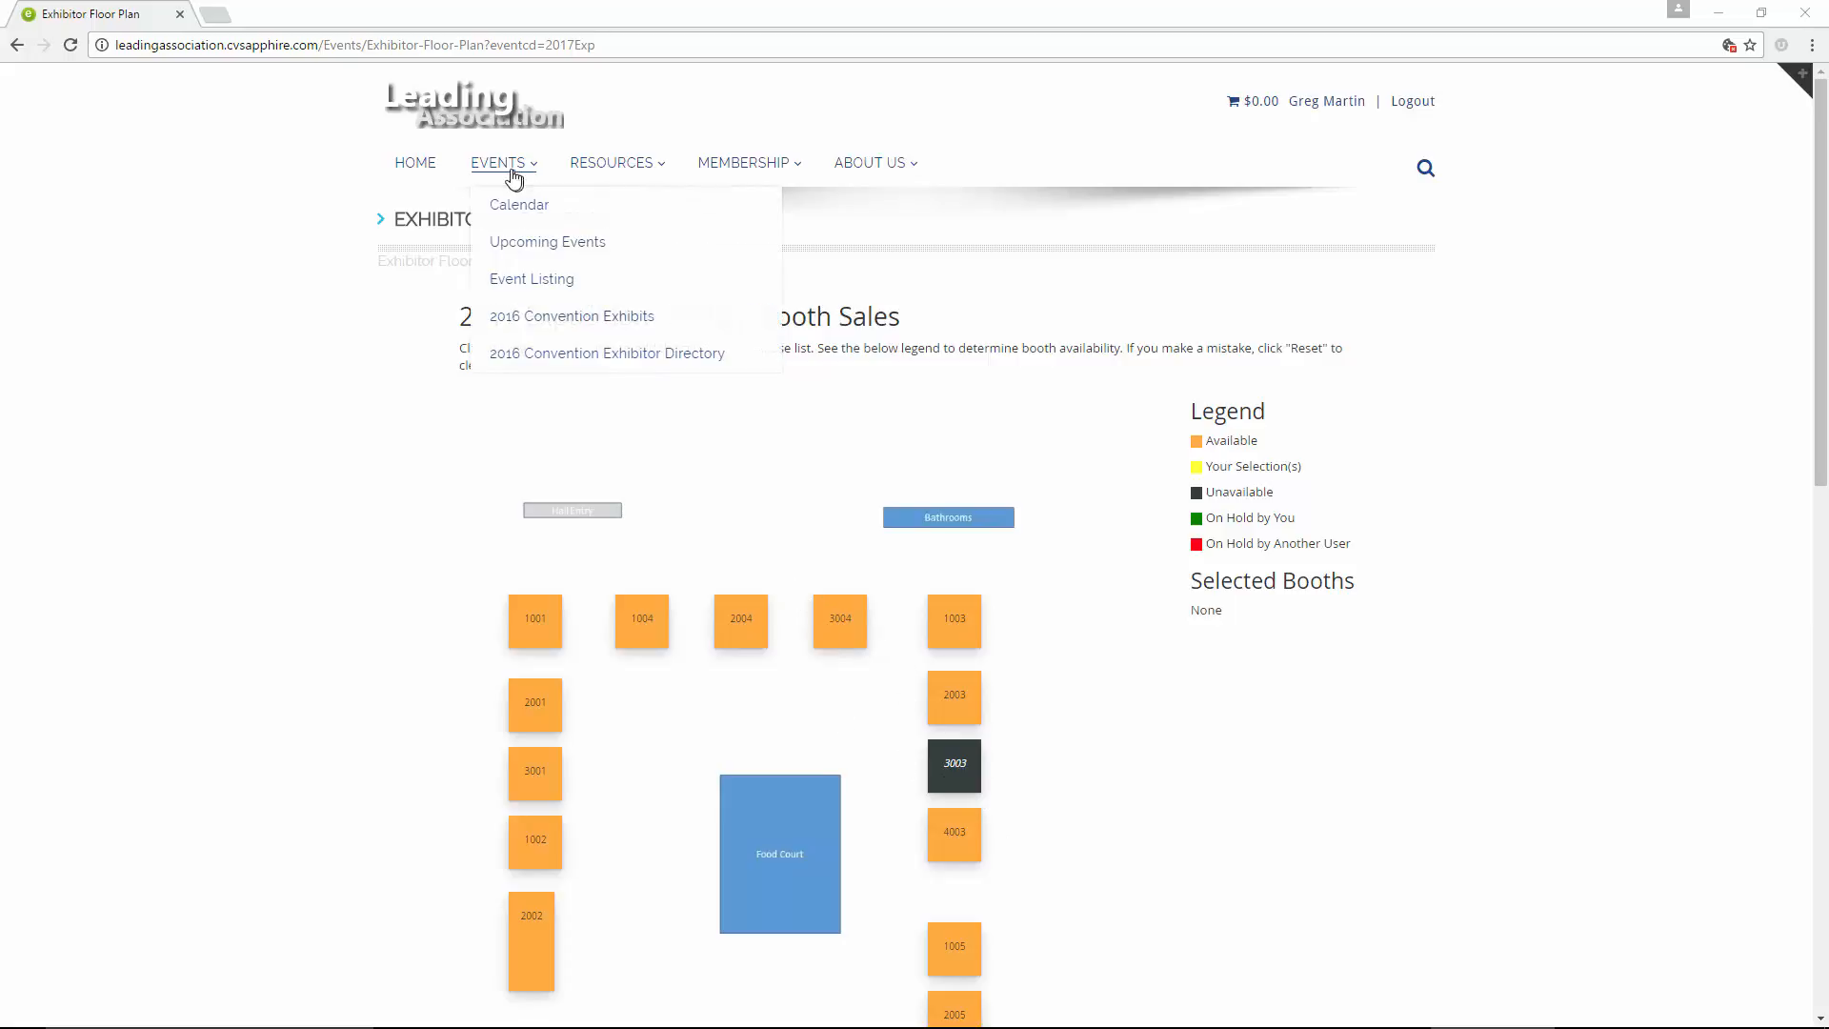
{"action": "left_click", "coordinate": [549, 357]}
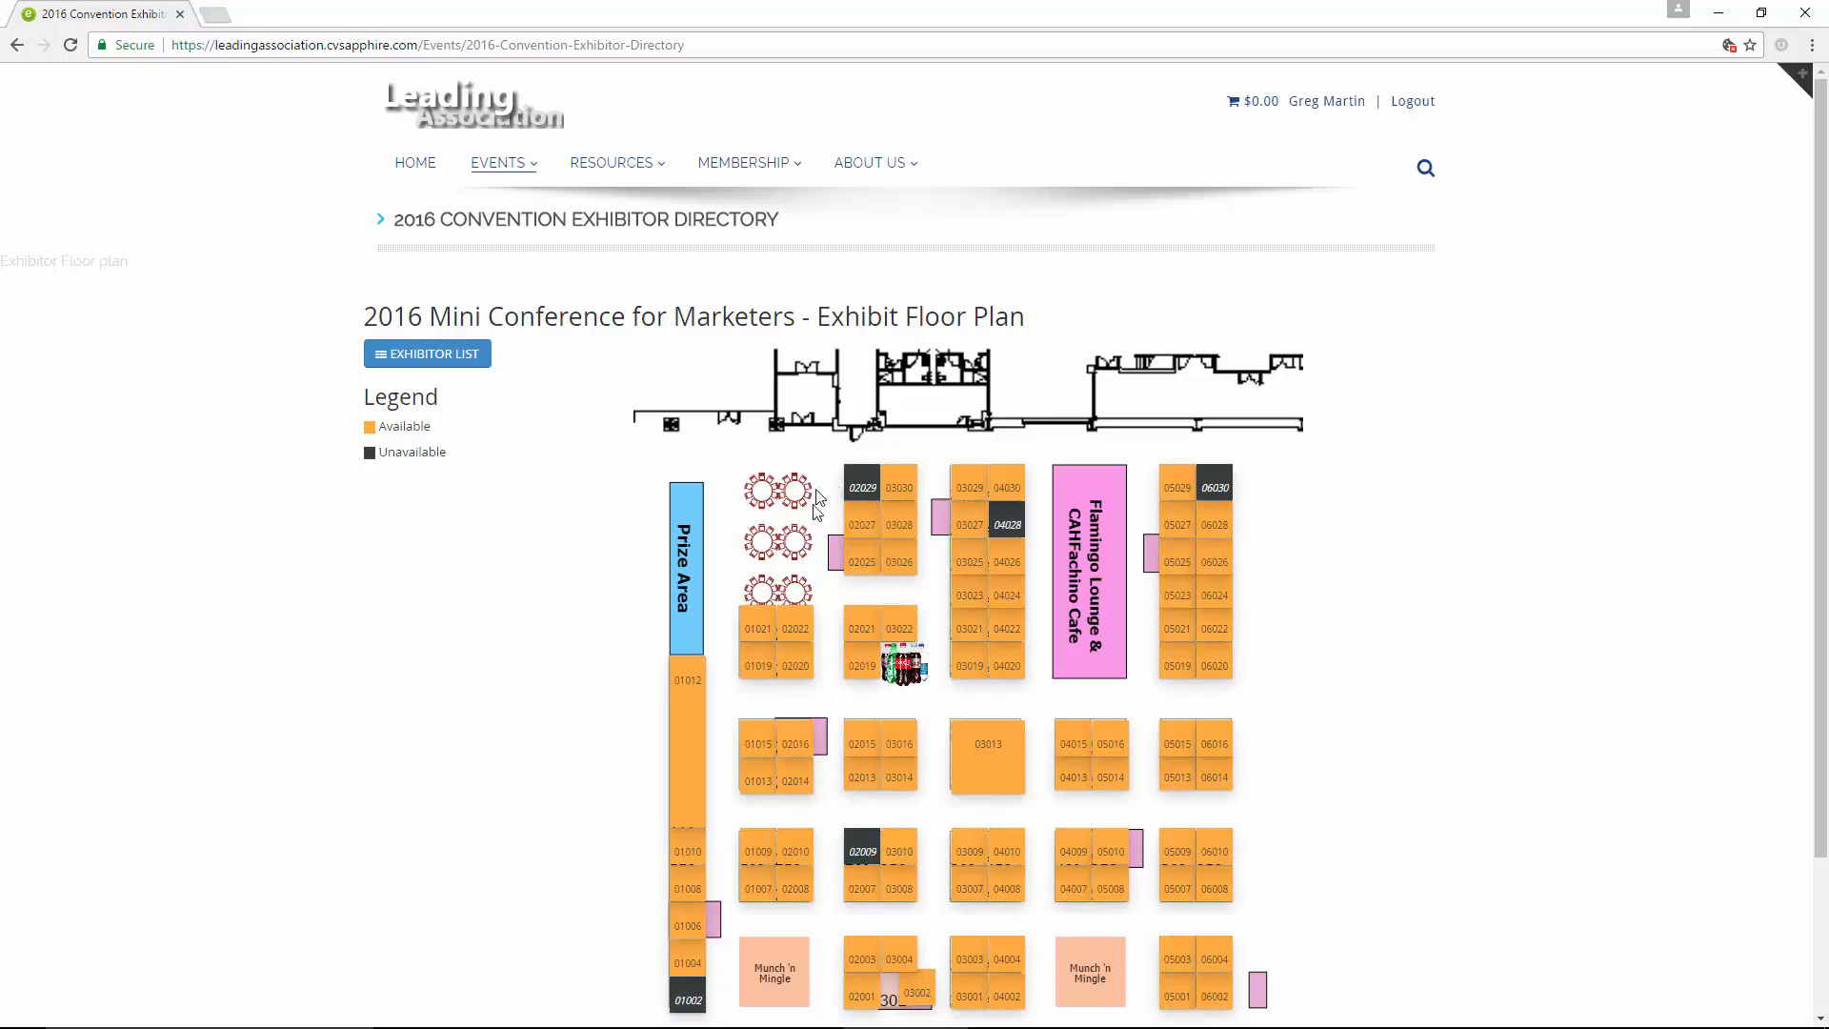
{"action": "left_click", "coordinate": [860, 847]}
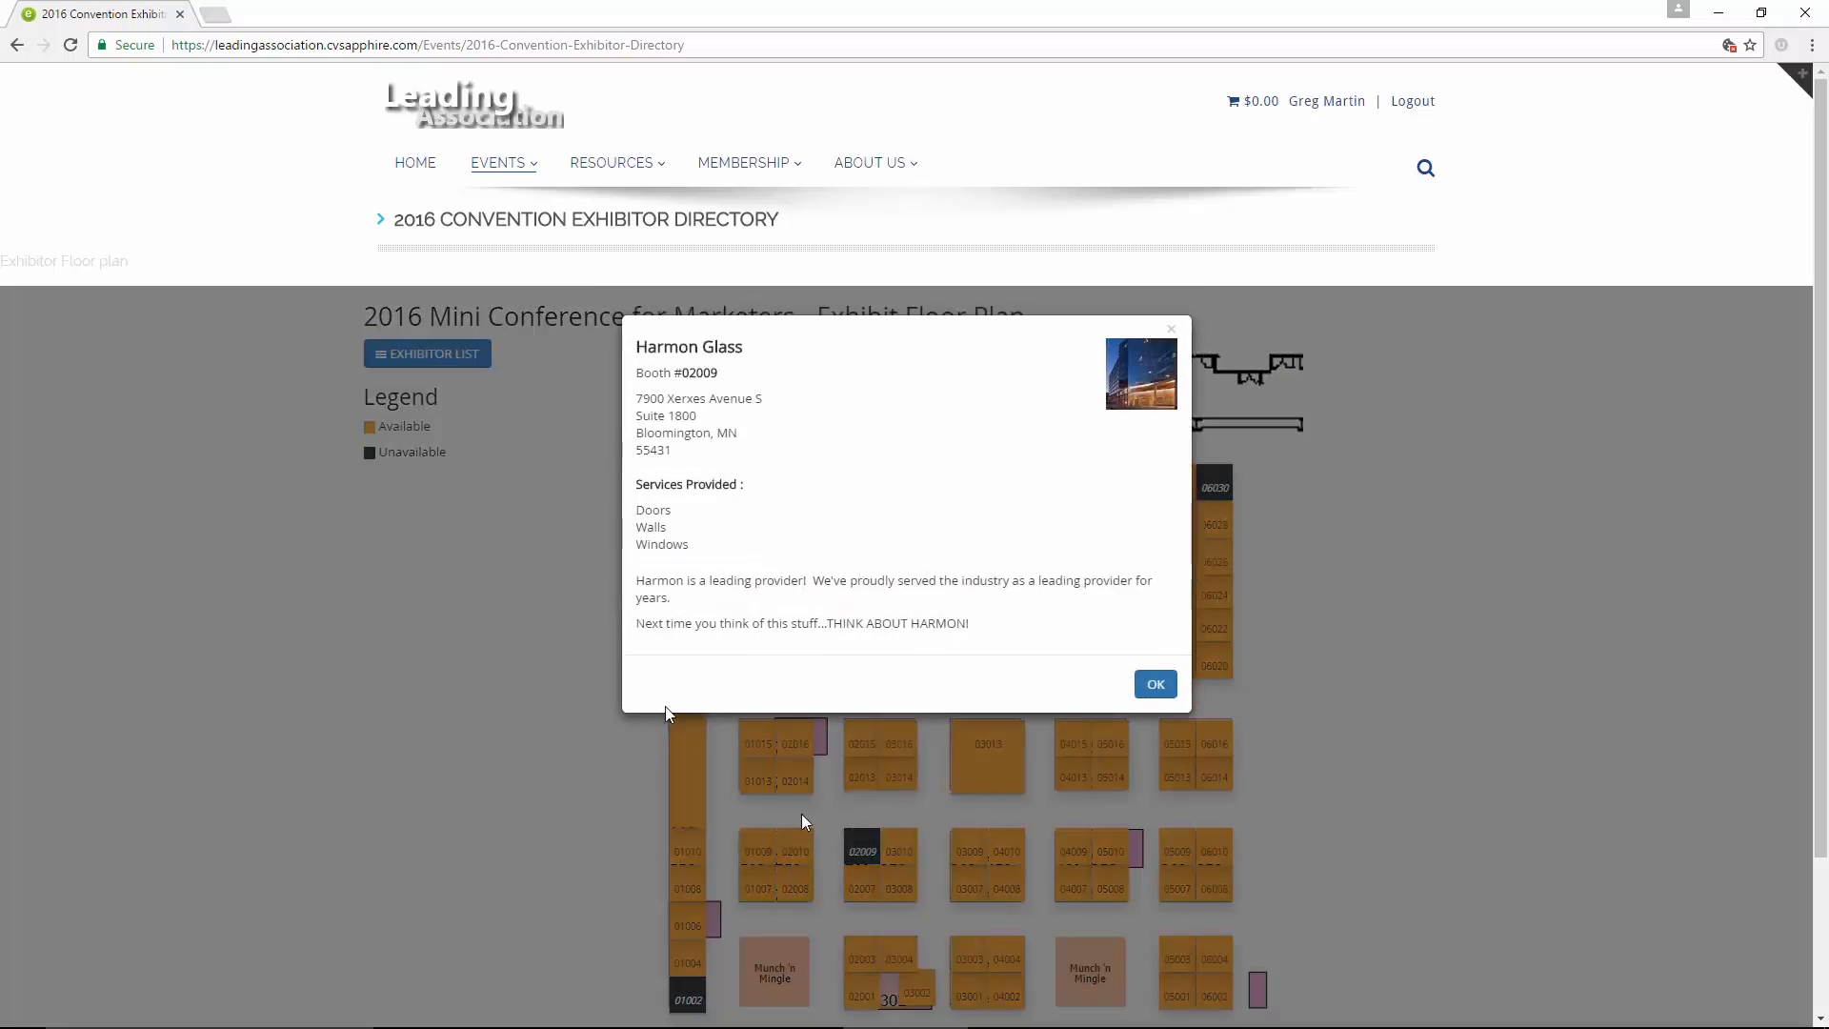
{"action": "left_click", "coordinate": [1153, 686]}
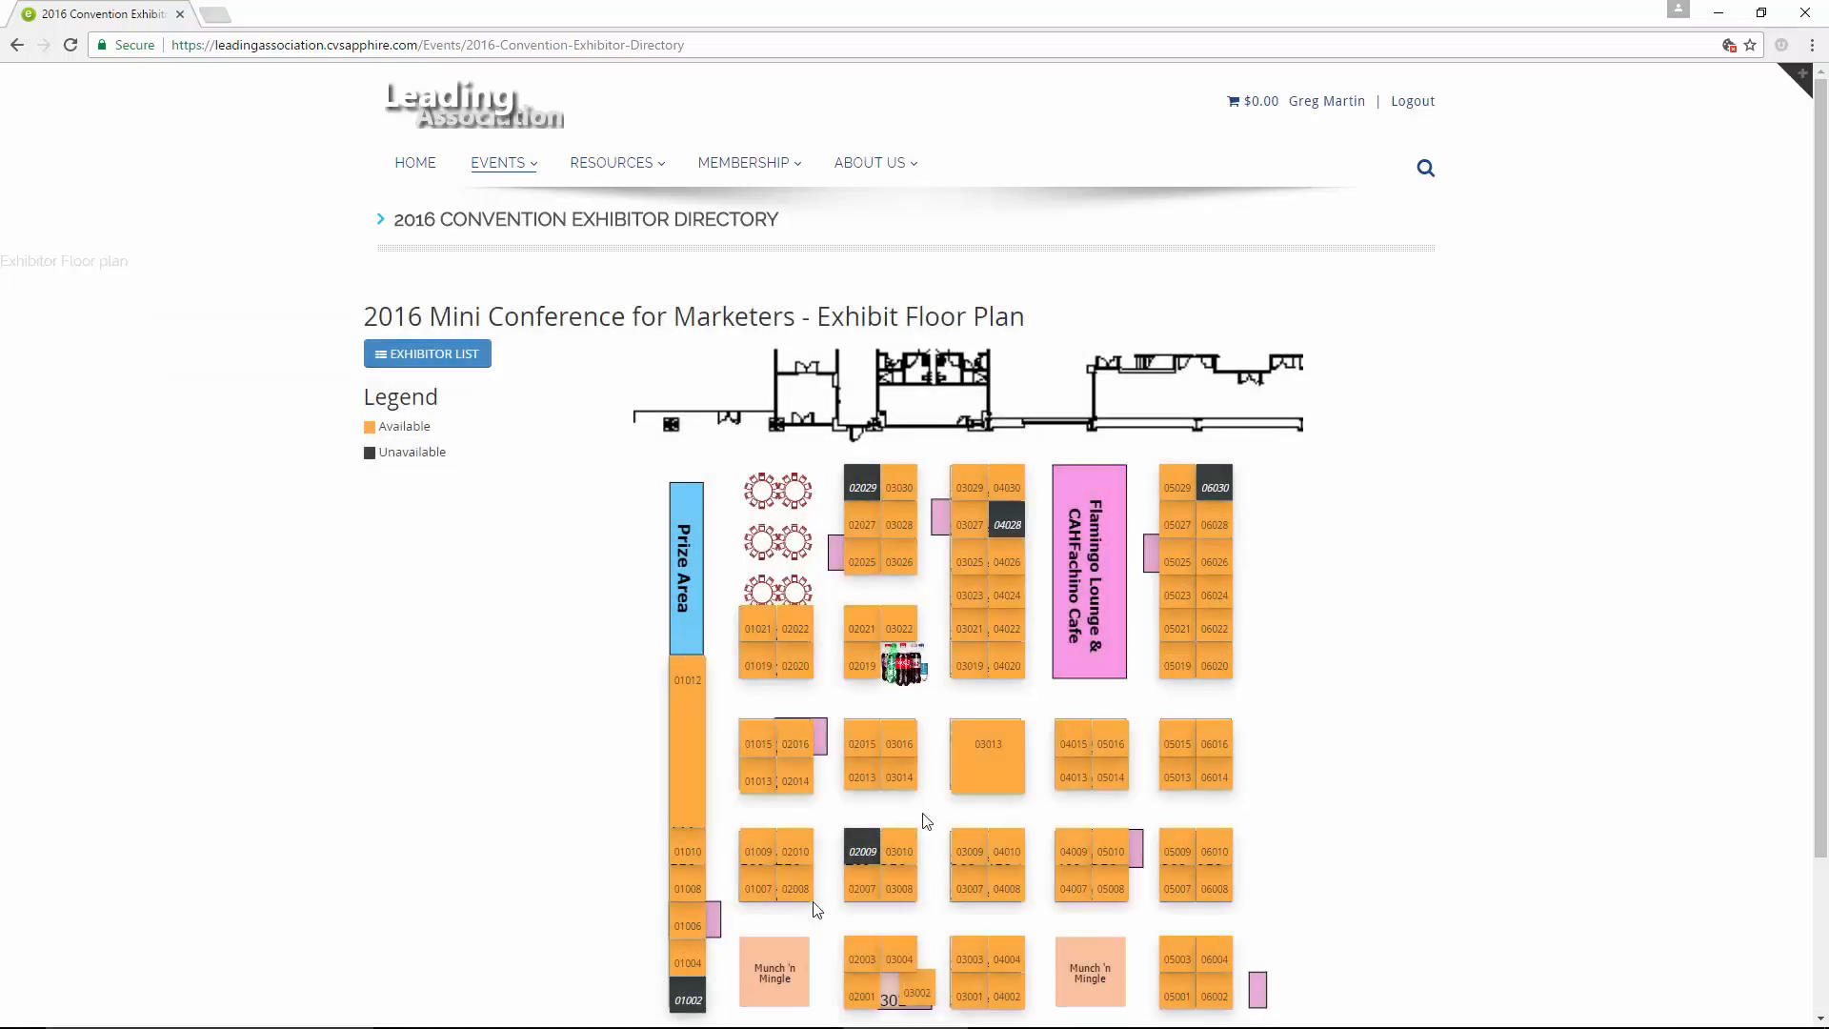
{"action": "left_click", "coordinate": [686, 1001]}
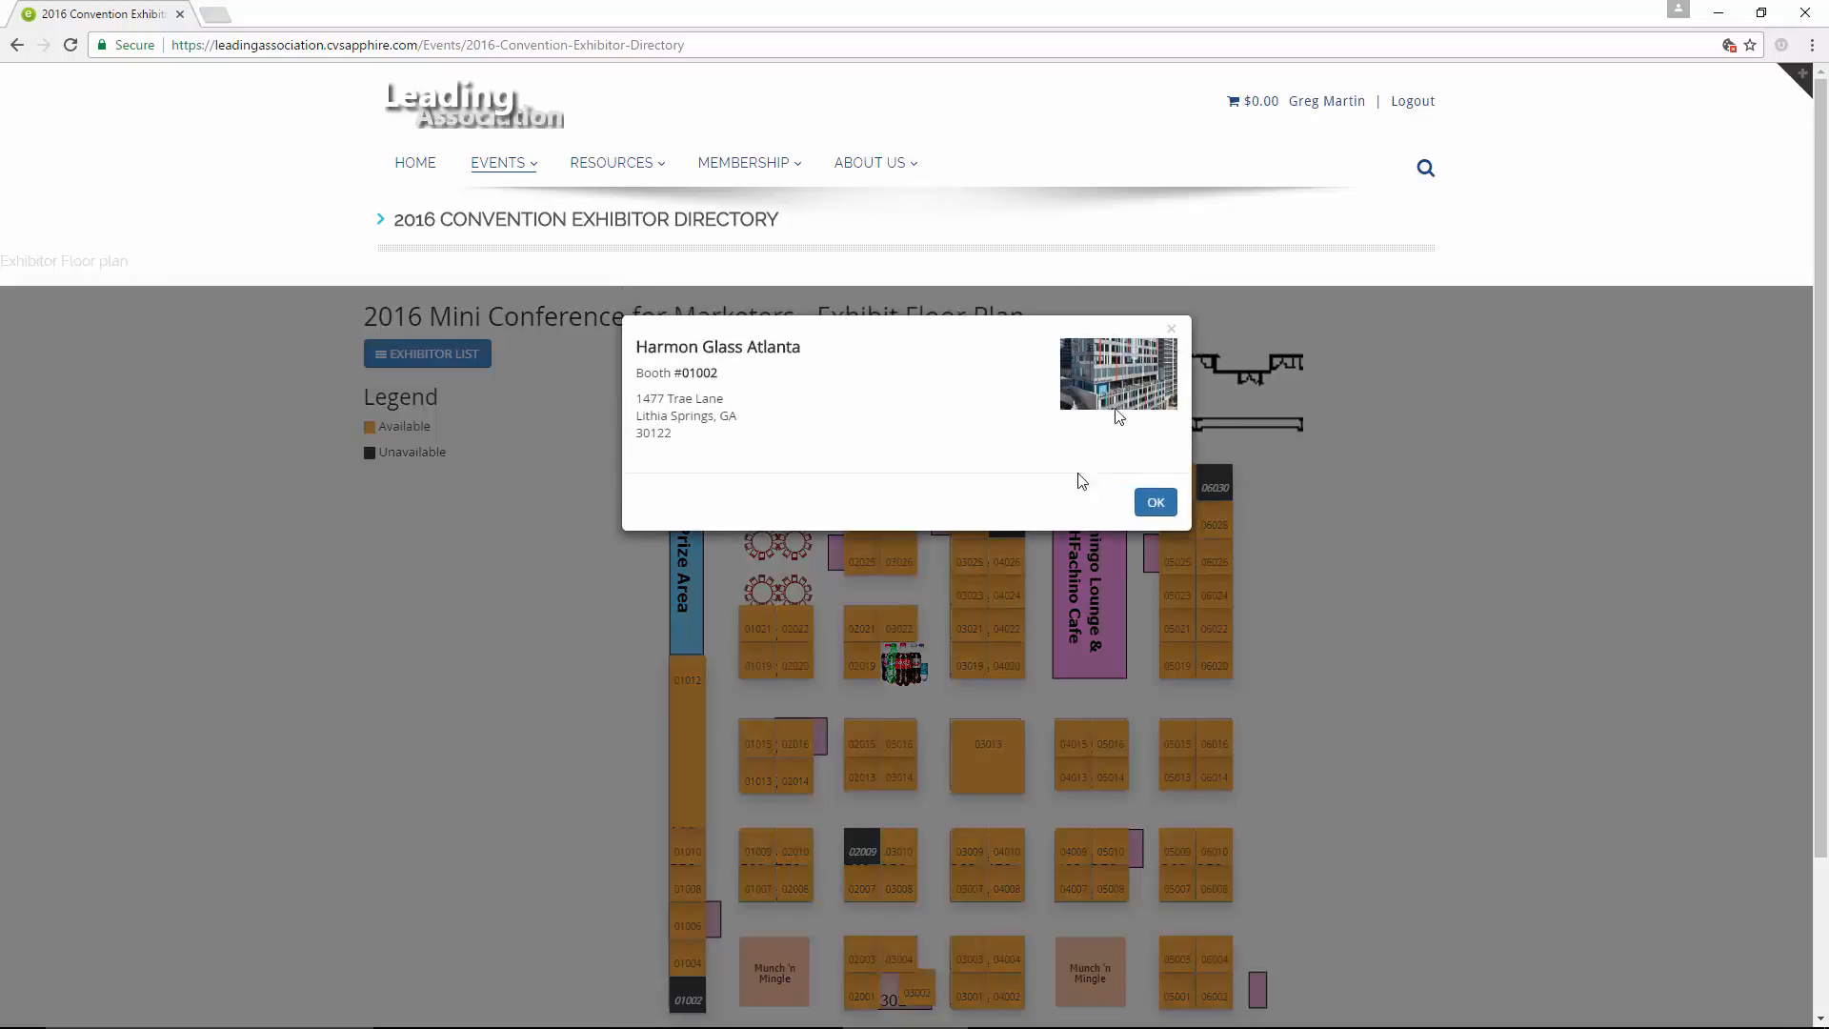
{"action": "left_click", "coordinate": [1152, 510]}
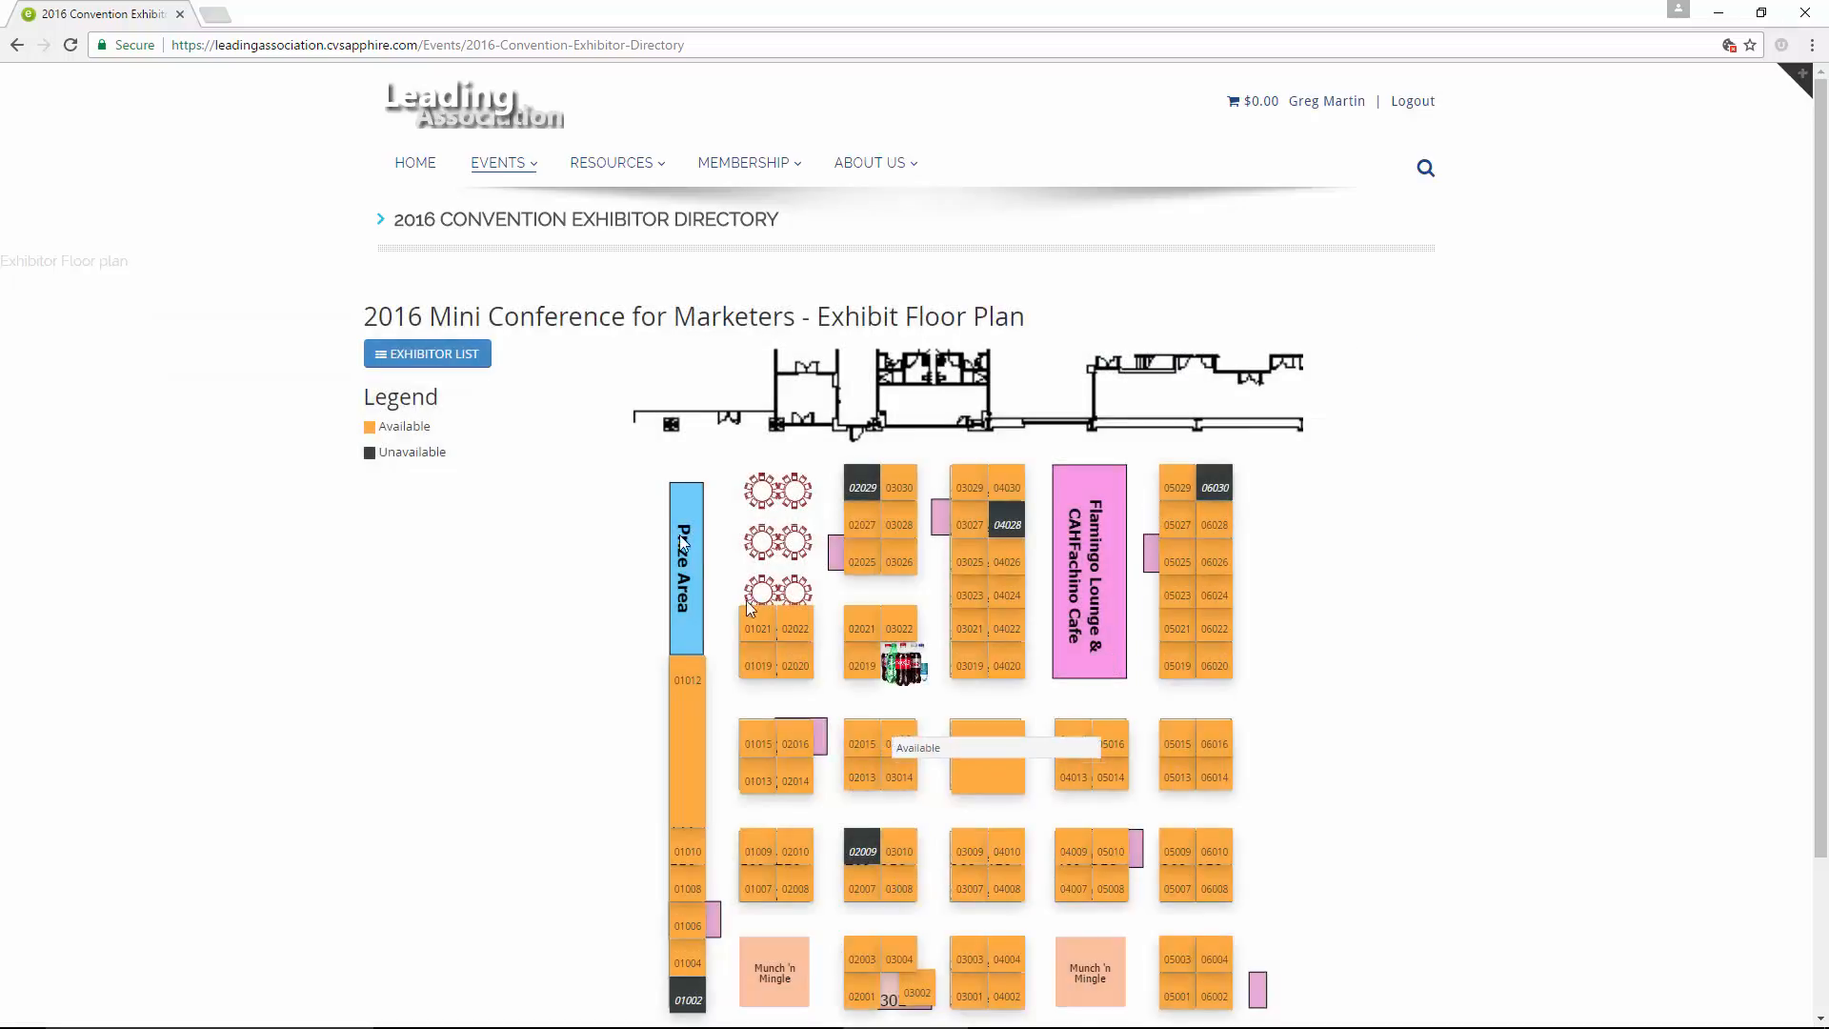
Open the directory's exhibitor list and start a search in it
{"action": "left_click", "coordinate": [442, 358]}
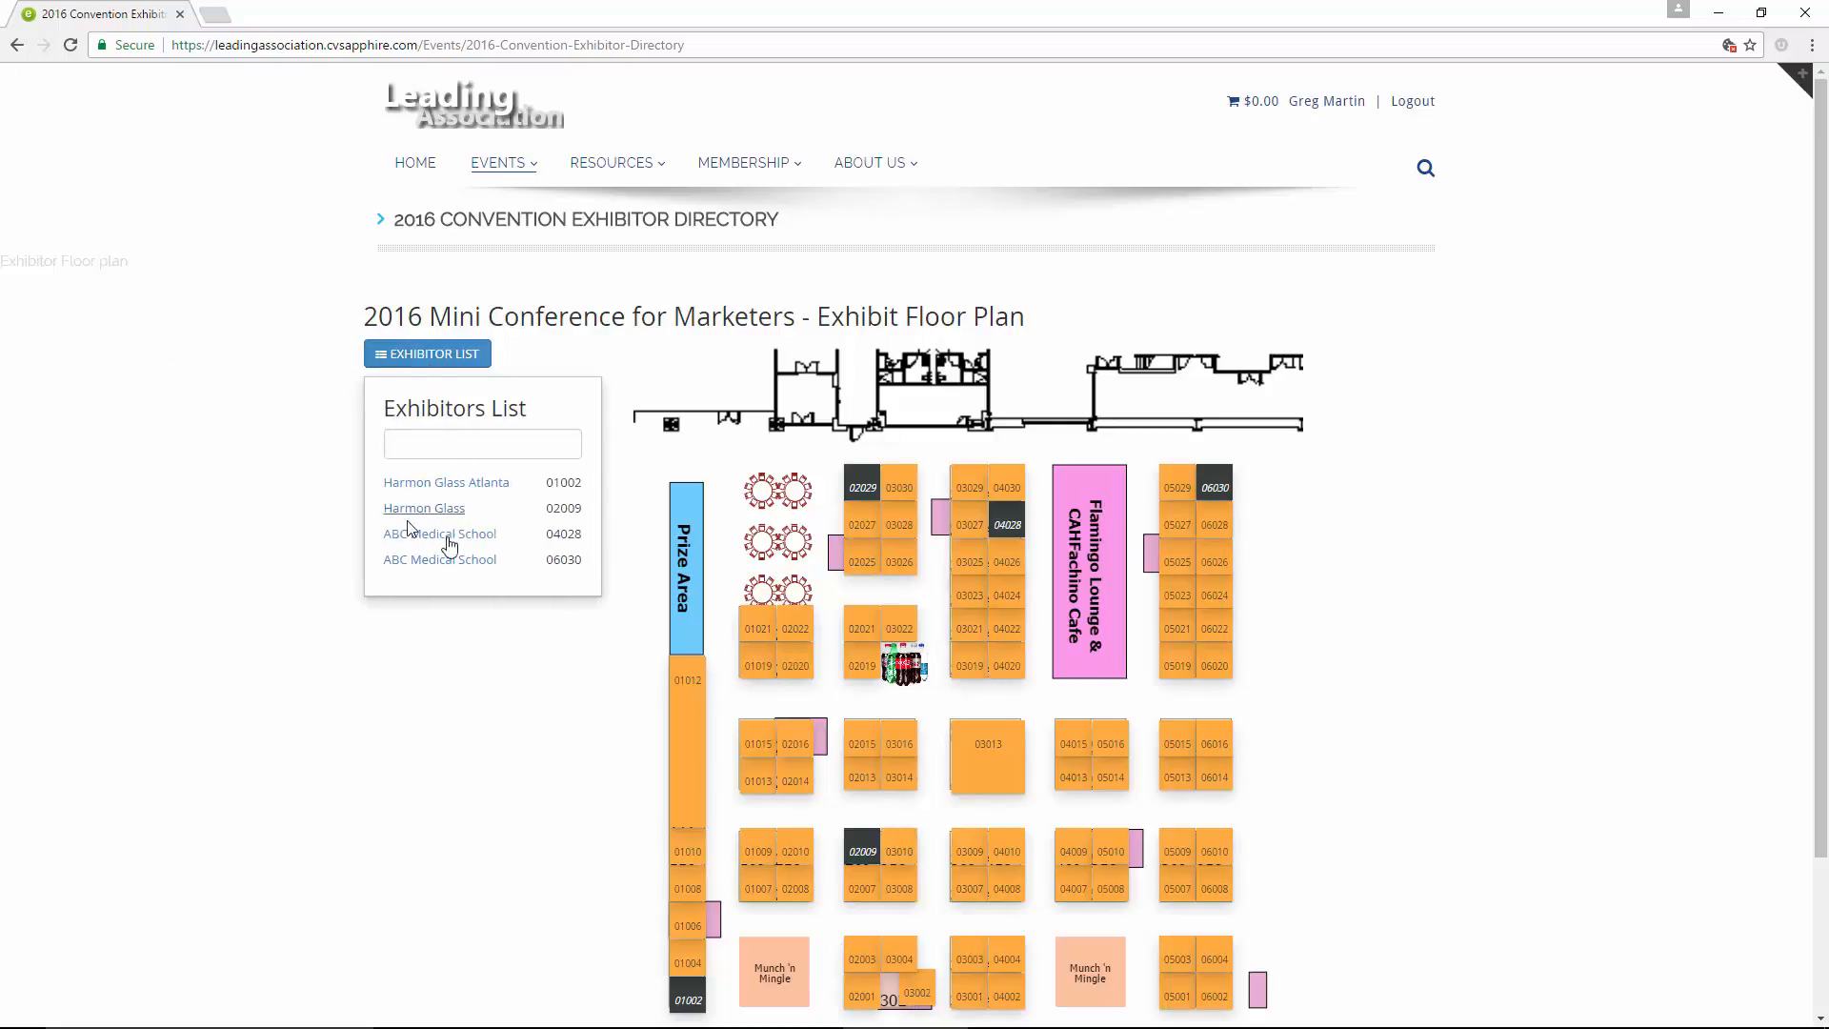
{"action": "left_click", "coordinate": [432, 444]}
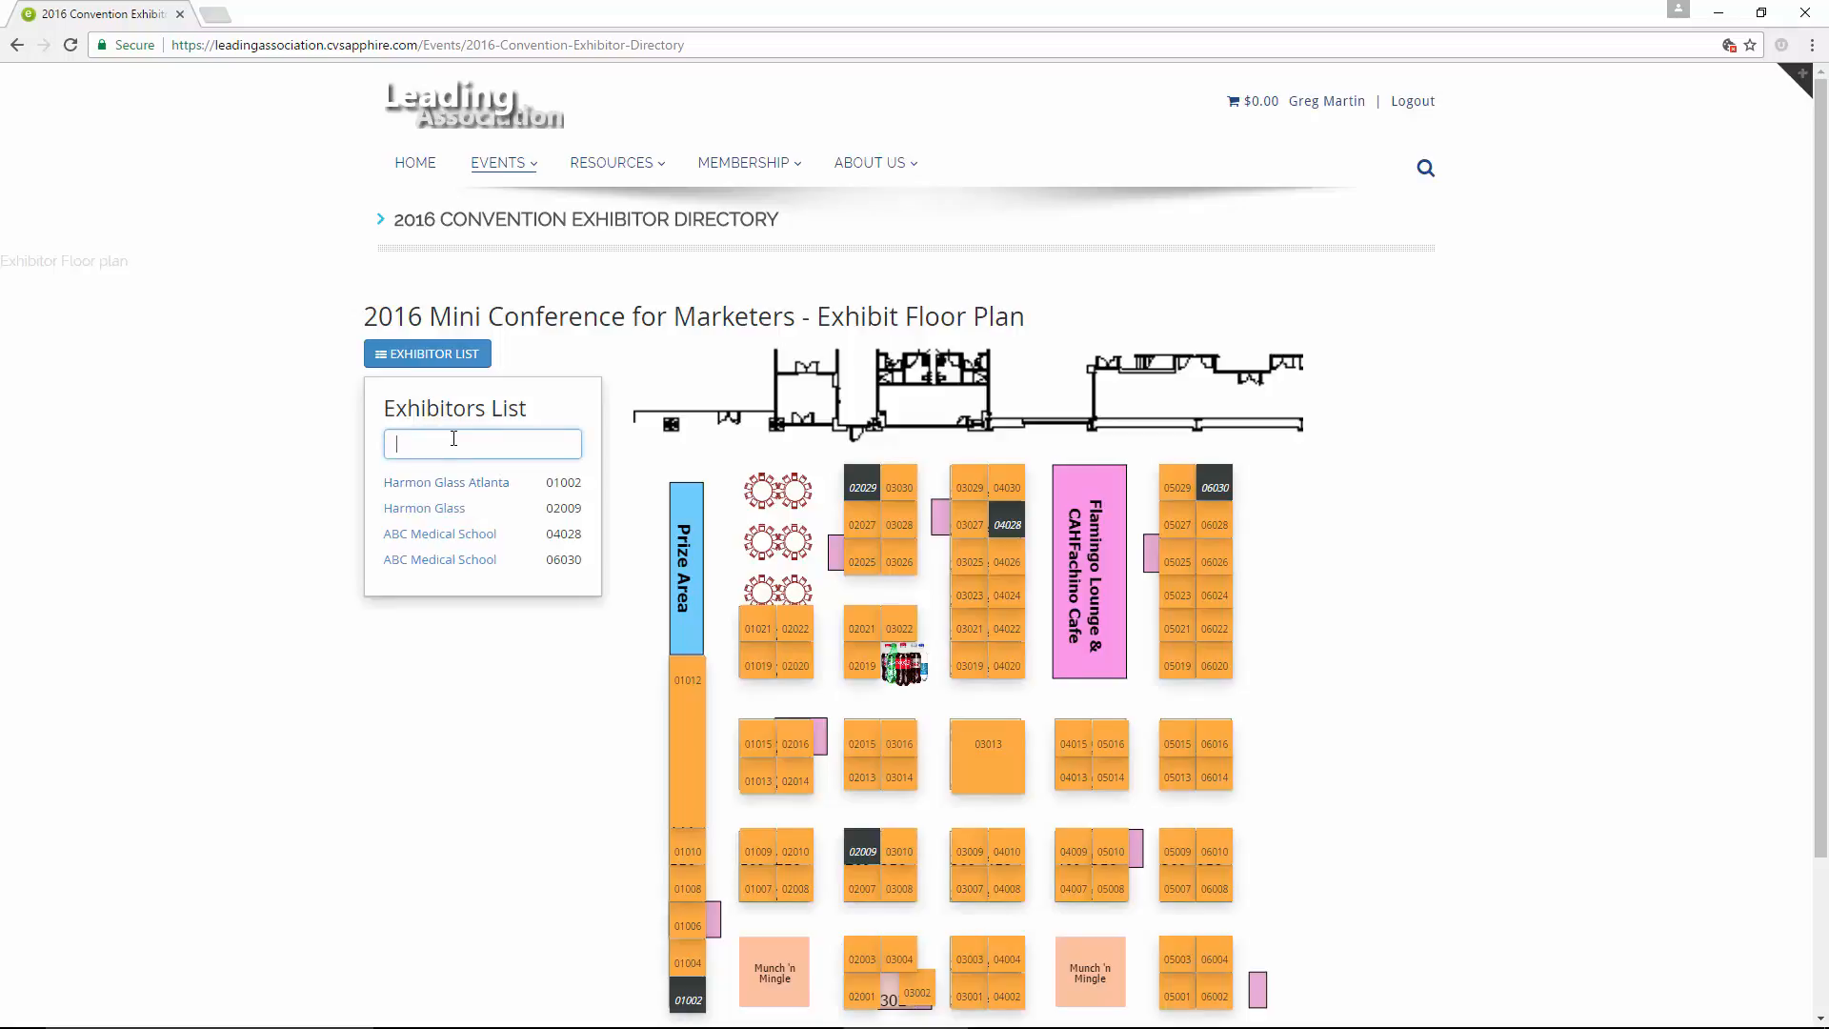